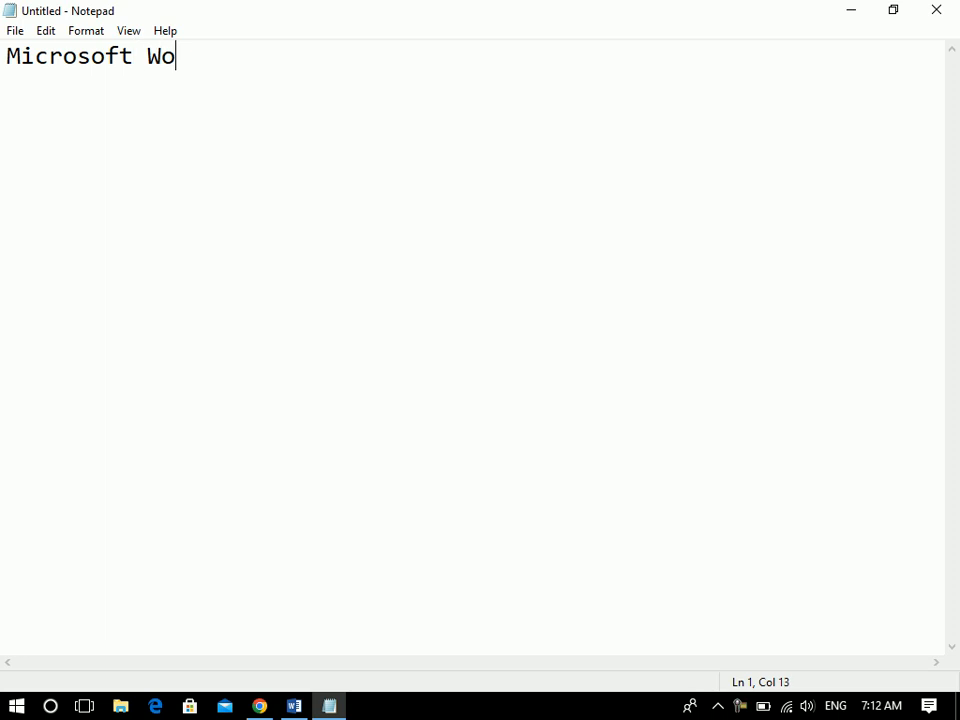
Step: Complete the note's heading as "Microsoft Word Lecture No: 8" and add a dashed line below it
type("e NoL")
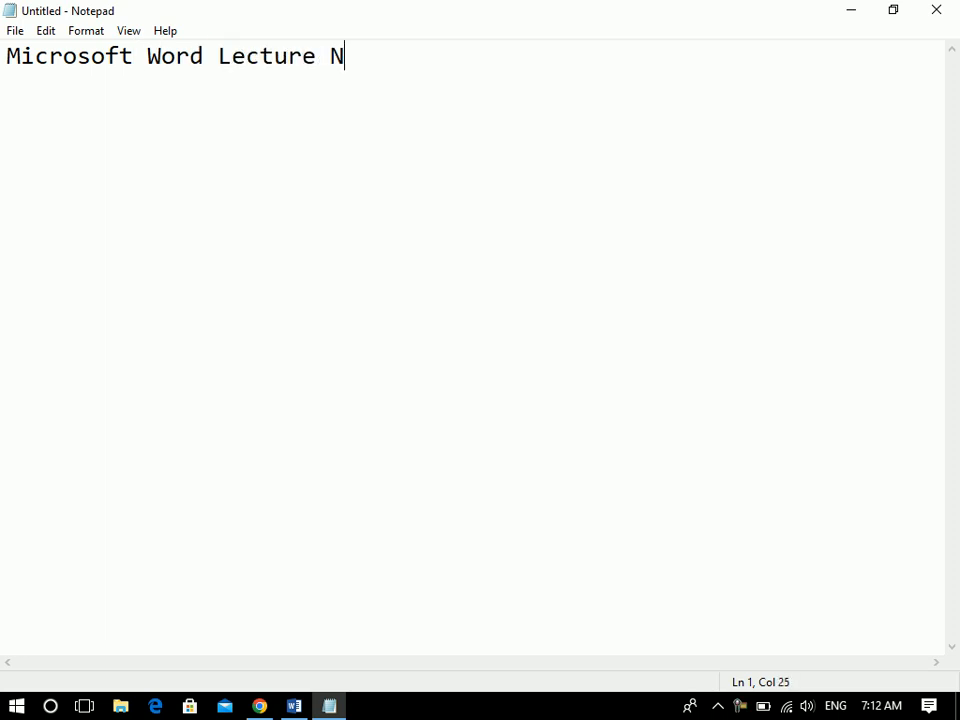
key("BackSpace")
key("BackSpace")
type(": 08")
key("BackSpace")
key("BackSpace")
type("8")
key("Return")
type("-----------------------------")
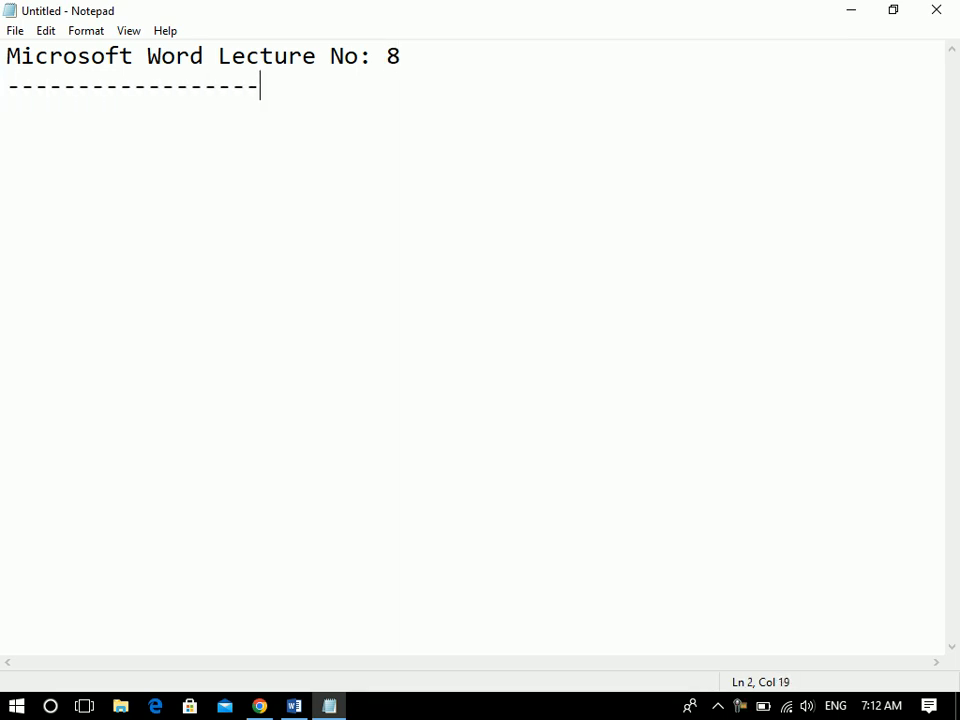
key("BackSpace")
key("Return")
Step: Switch to the blank Word document and examine its page and table insertion options
left_click(295, 706)
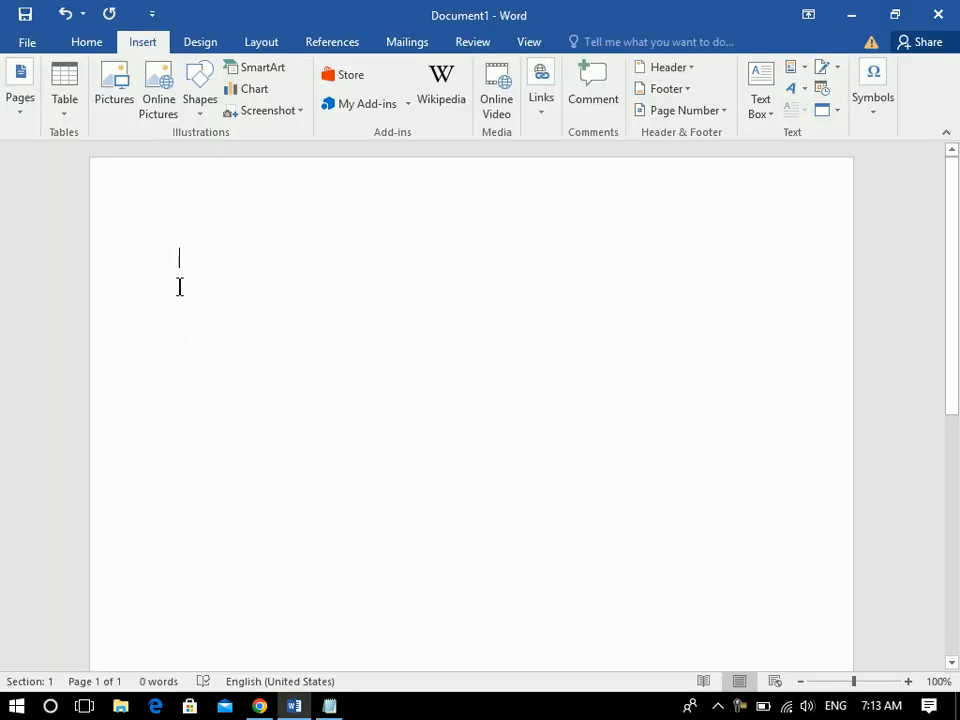
left_click(87, 46)
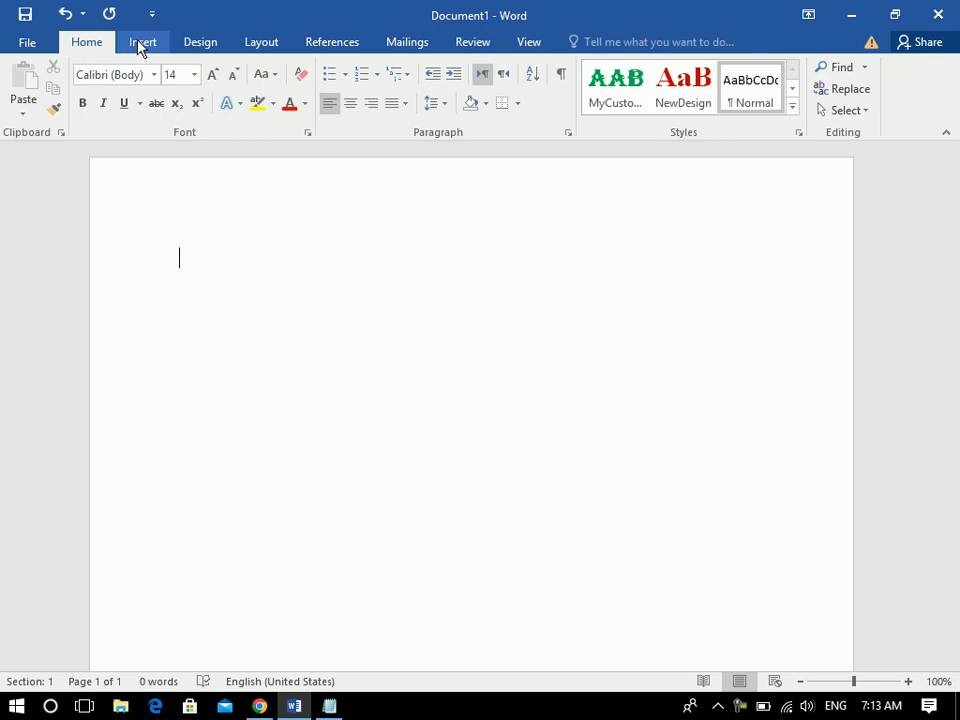
left_click(140, 47)
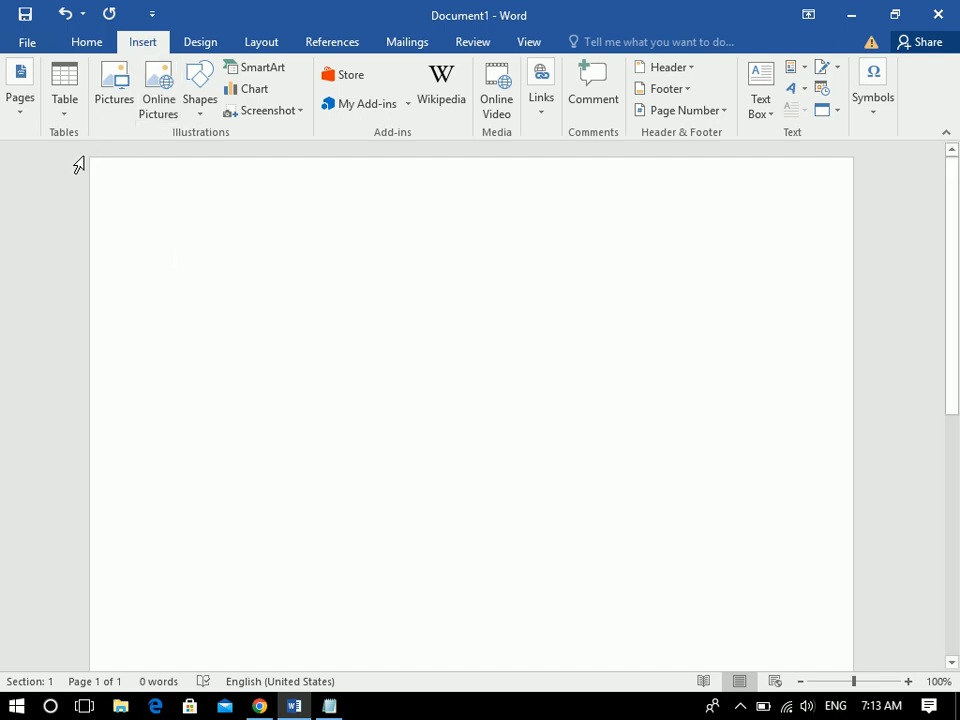
left_click(24, 110)
left_click(68, 106)
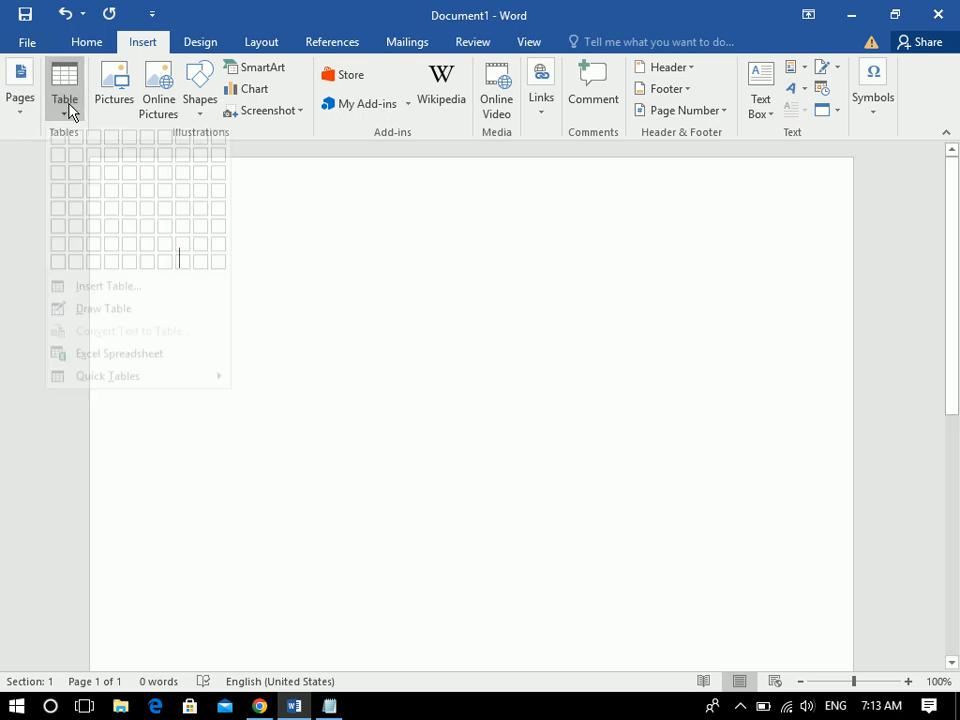
left_click(287, 143)
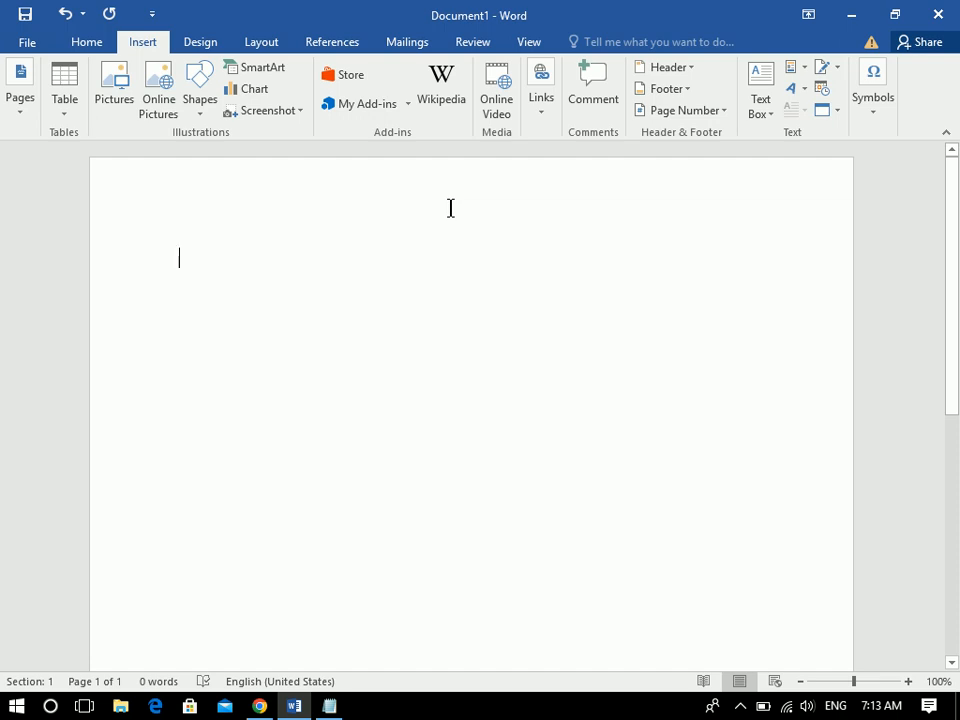
left_click(10, 103)
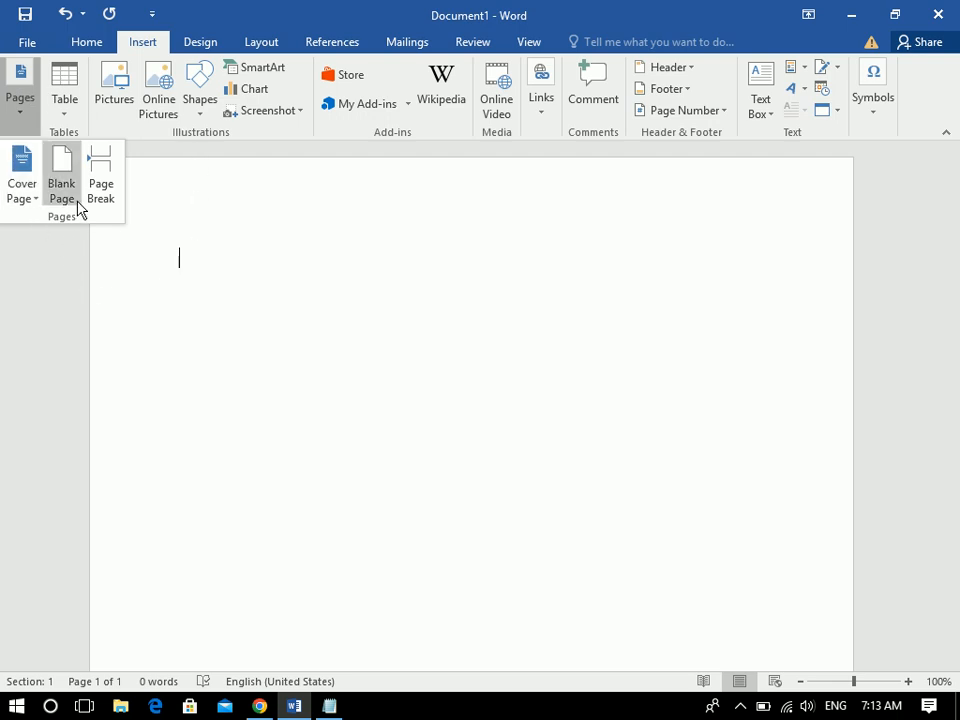
left_click(198, 390)
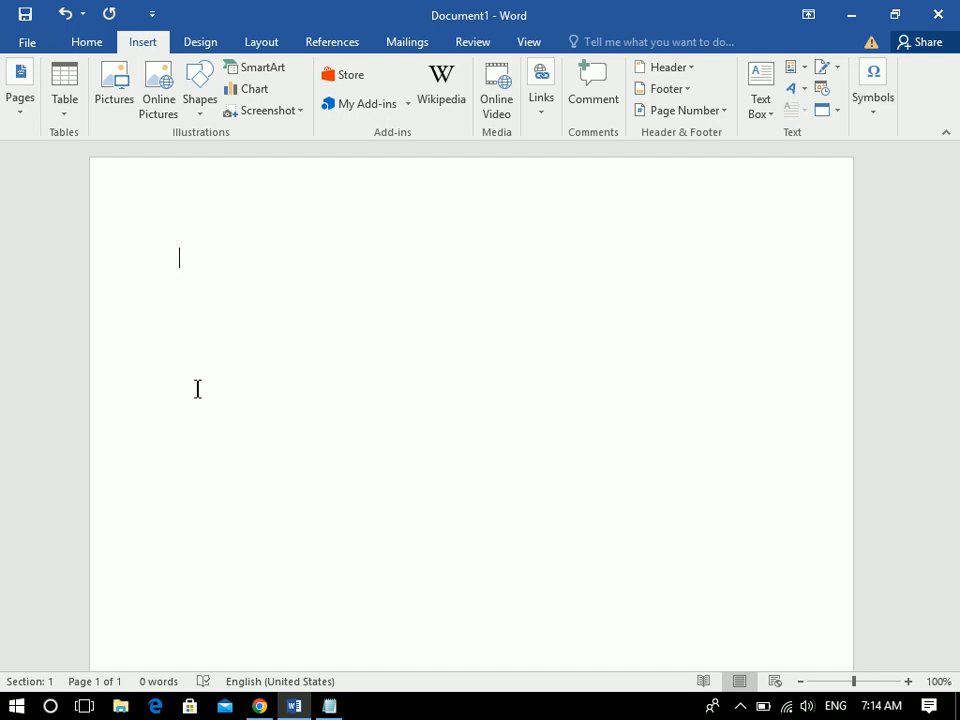
Step: Insert the built-in Filigree cover page into the document
left_click(9, 110)
left_click(33, 188)
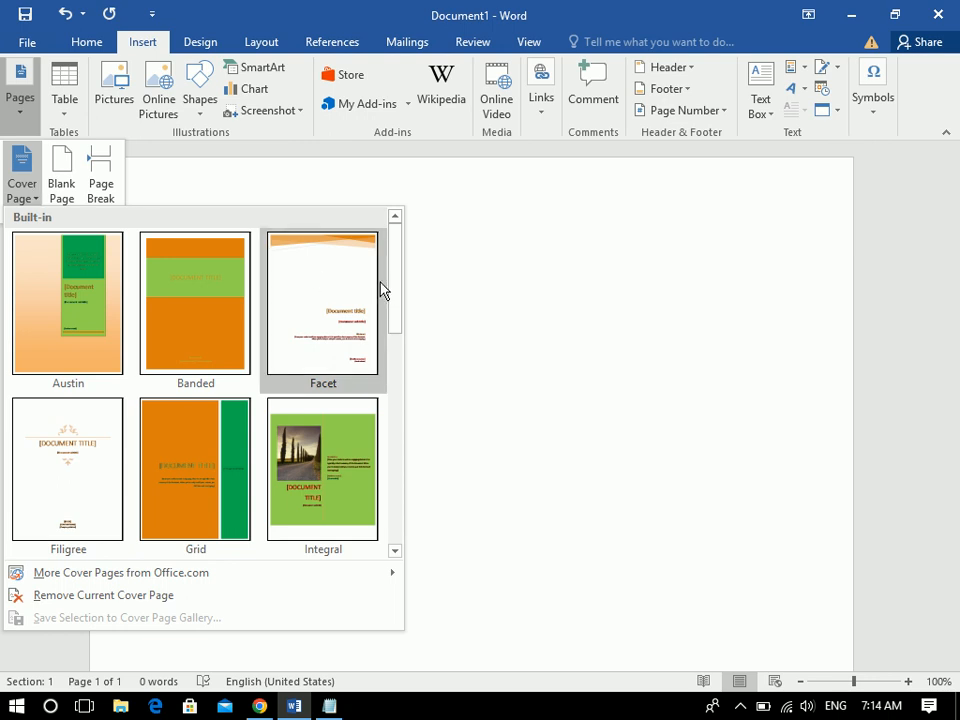
left_click_drag(401, 257, 400, 321)
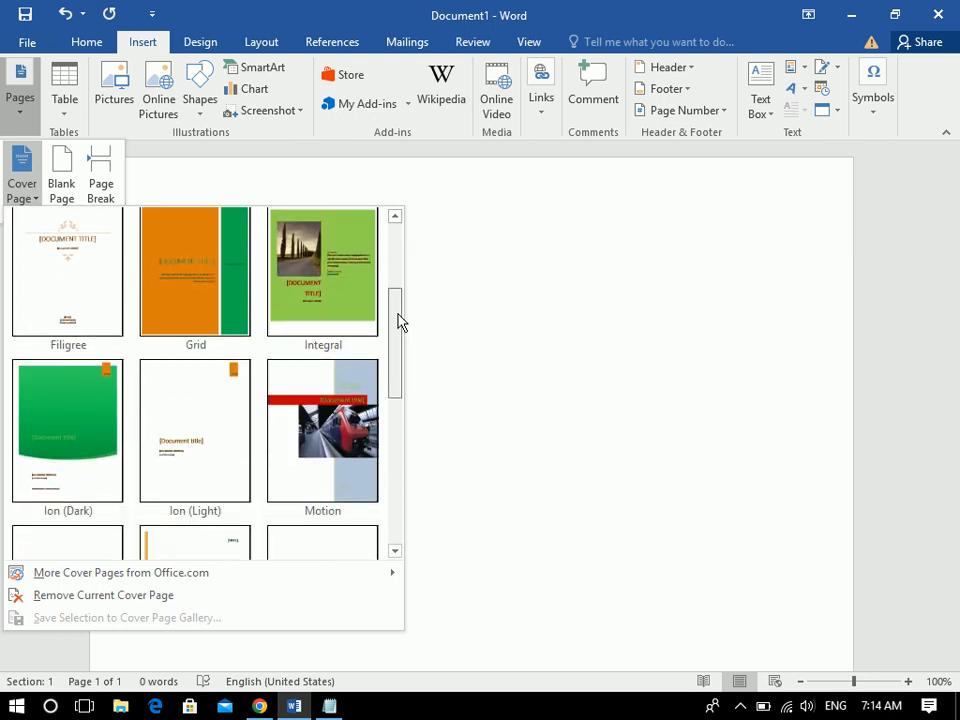
left_click(58, 258)
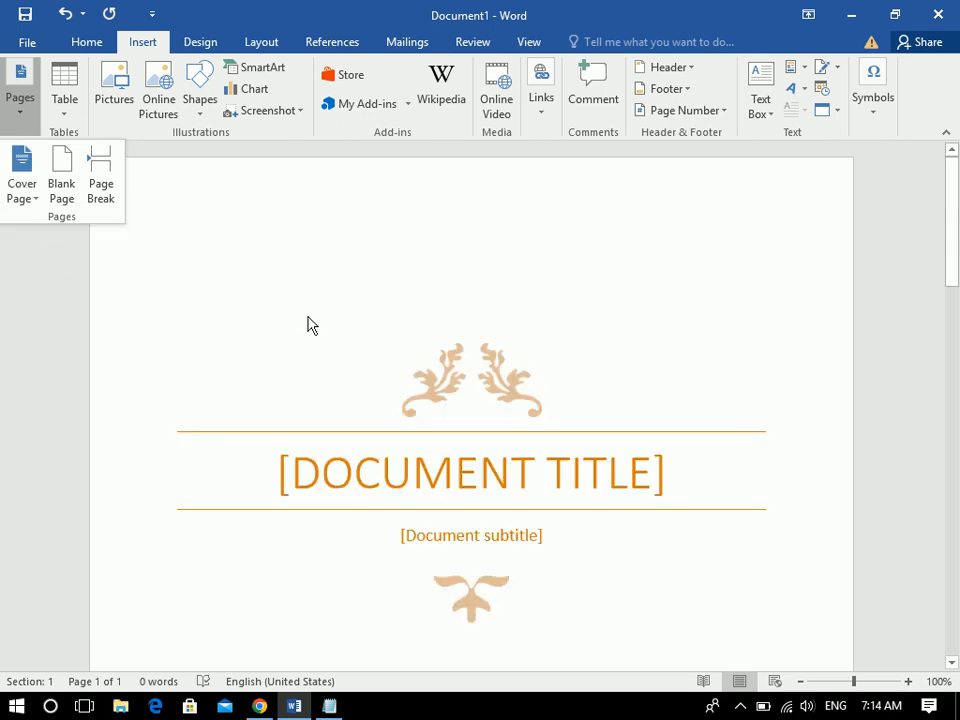
left_click(512, 318)
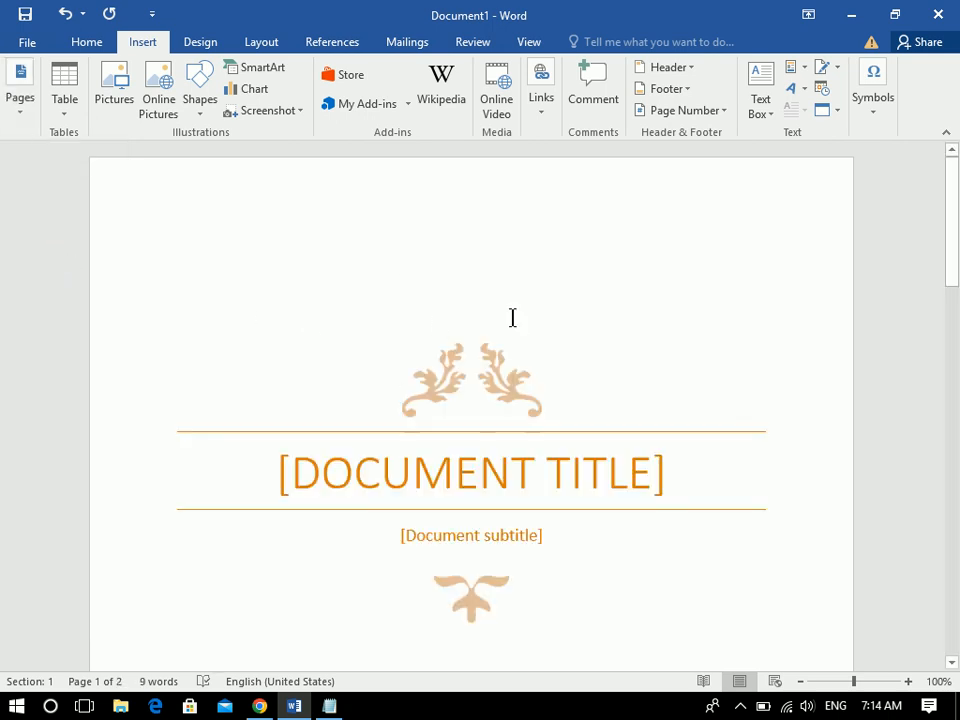
Step: Replace the cover page's title placeholder with "MOS 2019" and increase the title's font size
left_click_drag(951, 272, 945, 330)
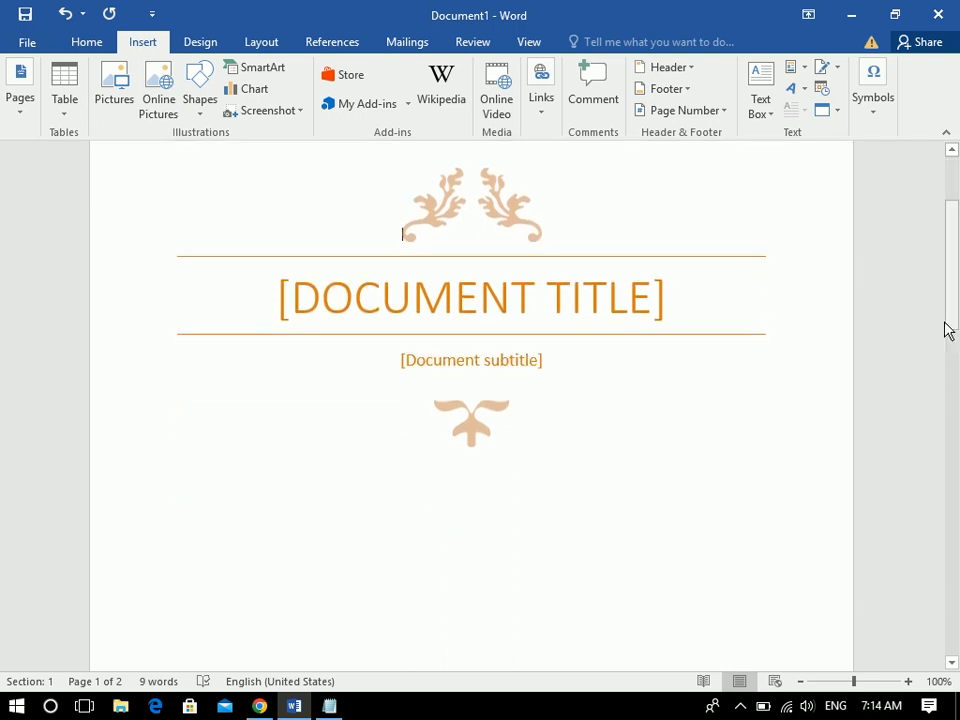
left_click(572, 326)
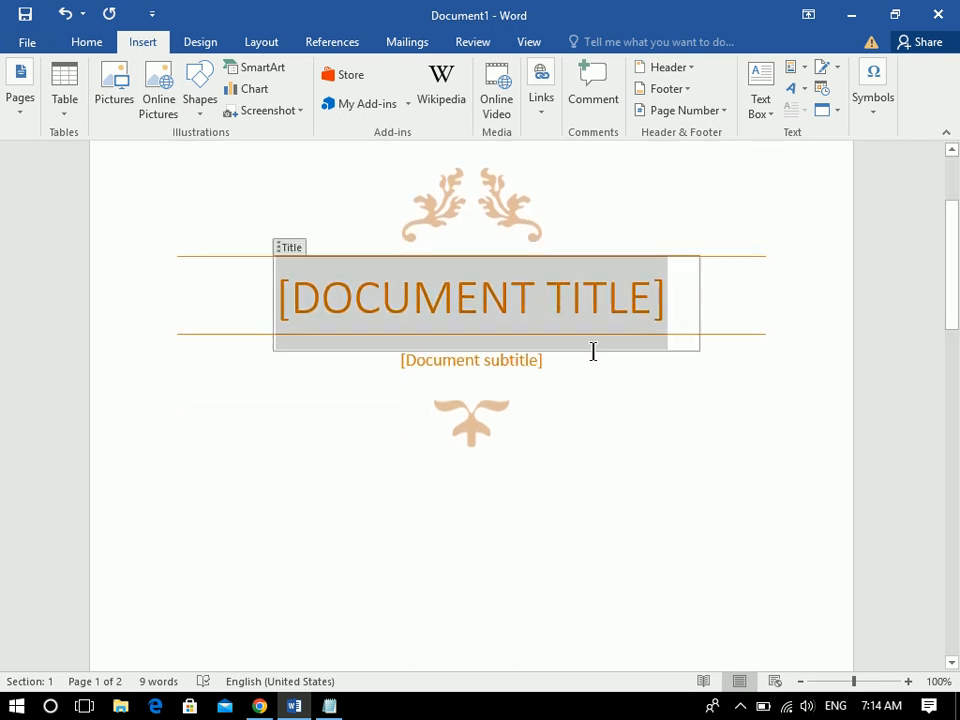
left_click(651, 450)
left_click_drag(951, 268, 951, 242)
left_click(430, 388)
left_click(430, 388)
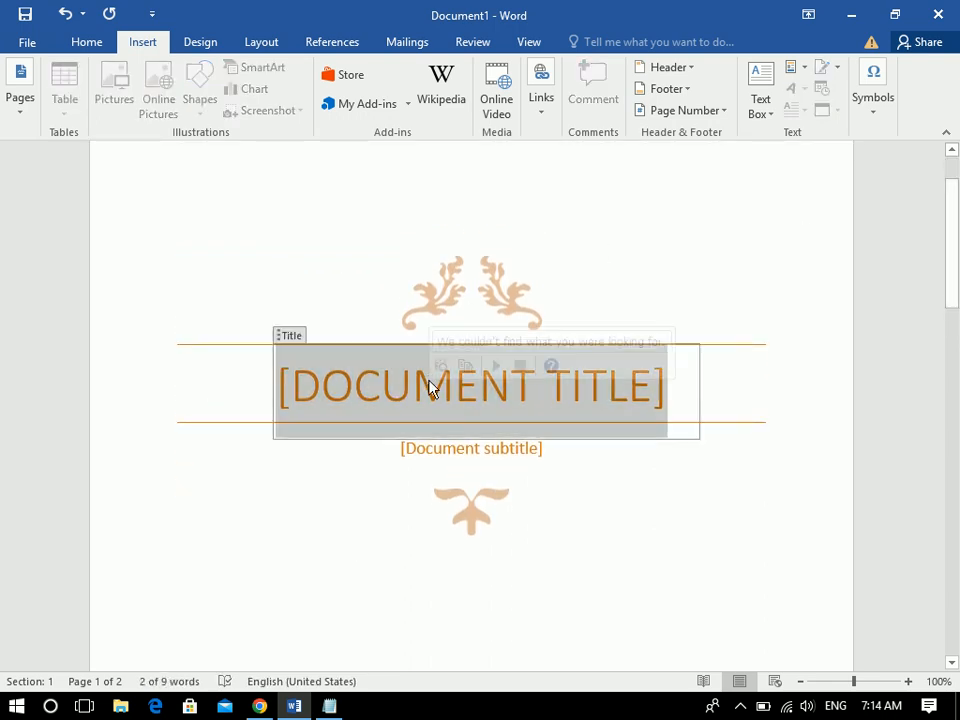
type("MOS ")
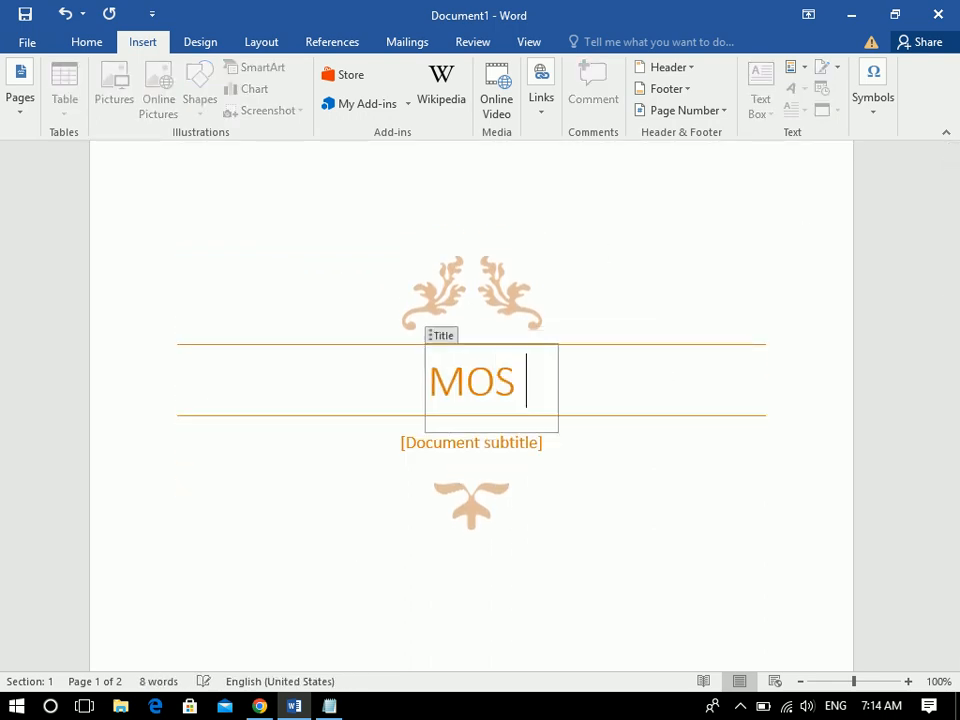
type("2019")
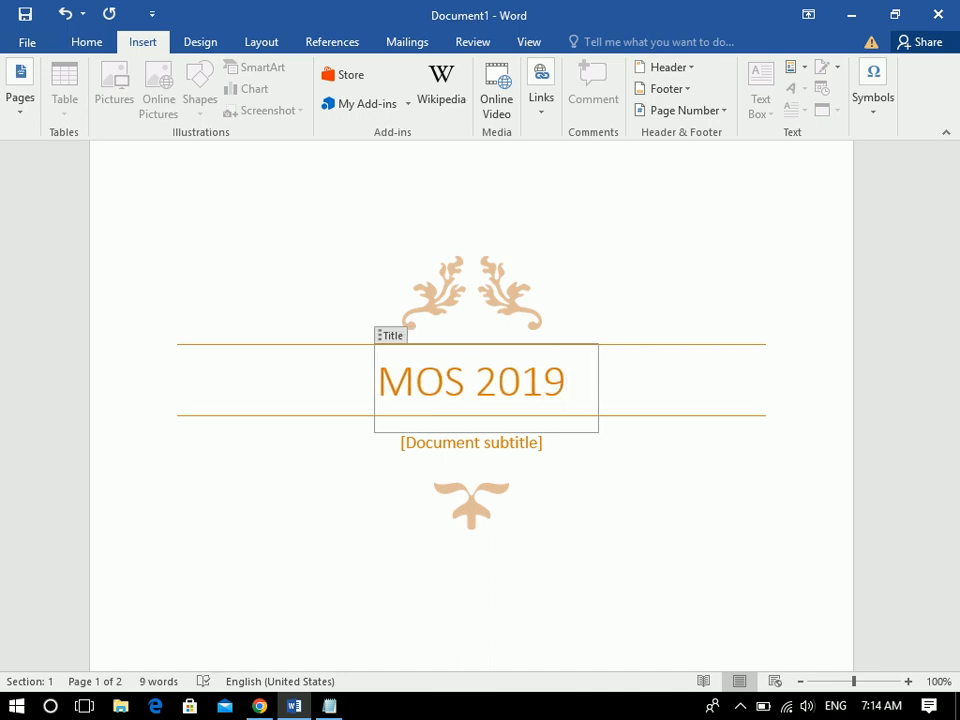
left_click_drag(561, 377, 380, 375)
key("ctrl+shift+period")
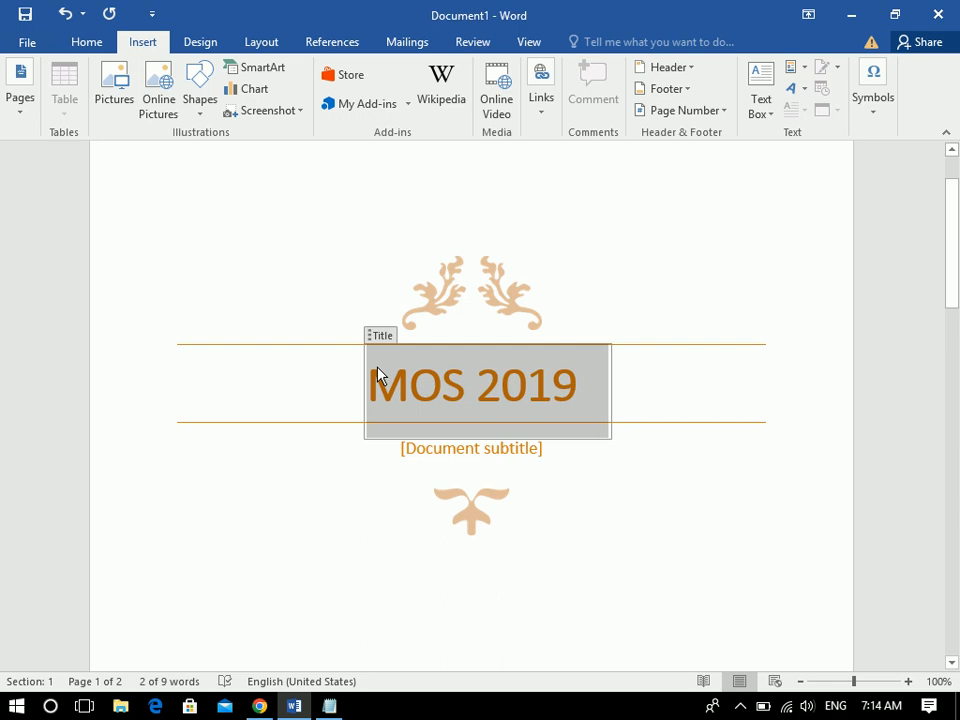
Step: Fill in the cover page's subtitle as "Microsoft word, Microsoft Excel, Microsoft PowerPoint, Microsoft Access"
left_click(455, 448)
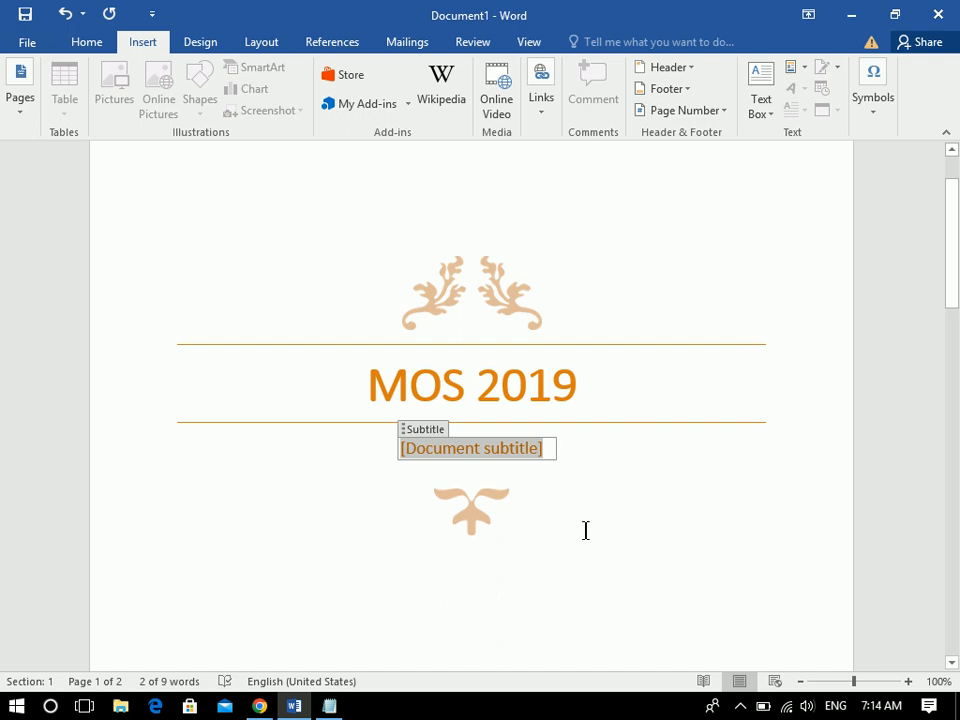
type("m")
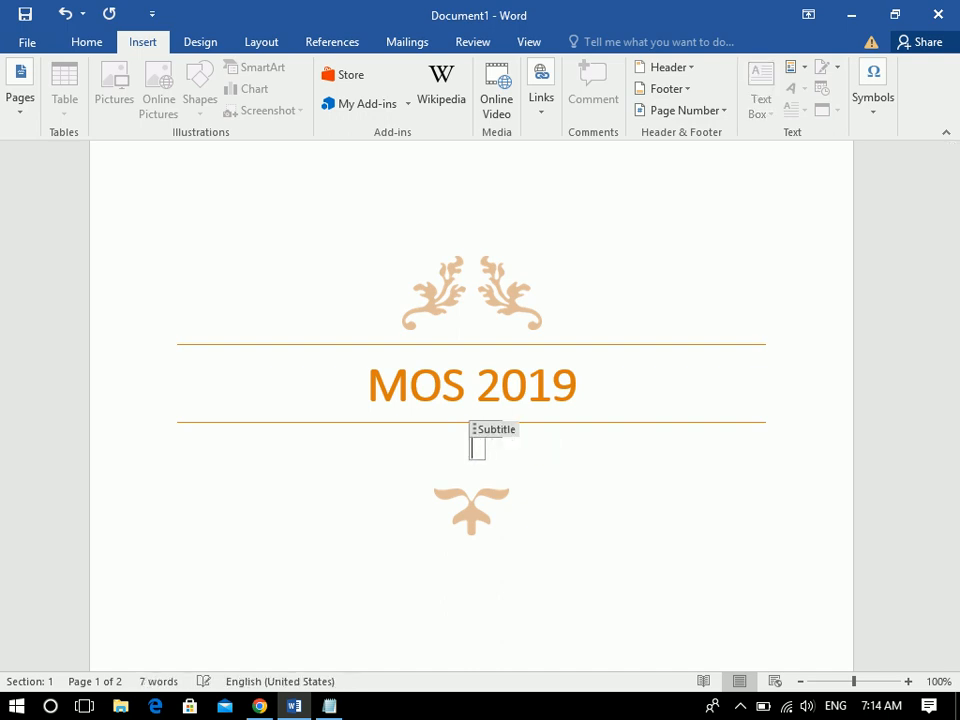
key("BackSpace")
type("M")
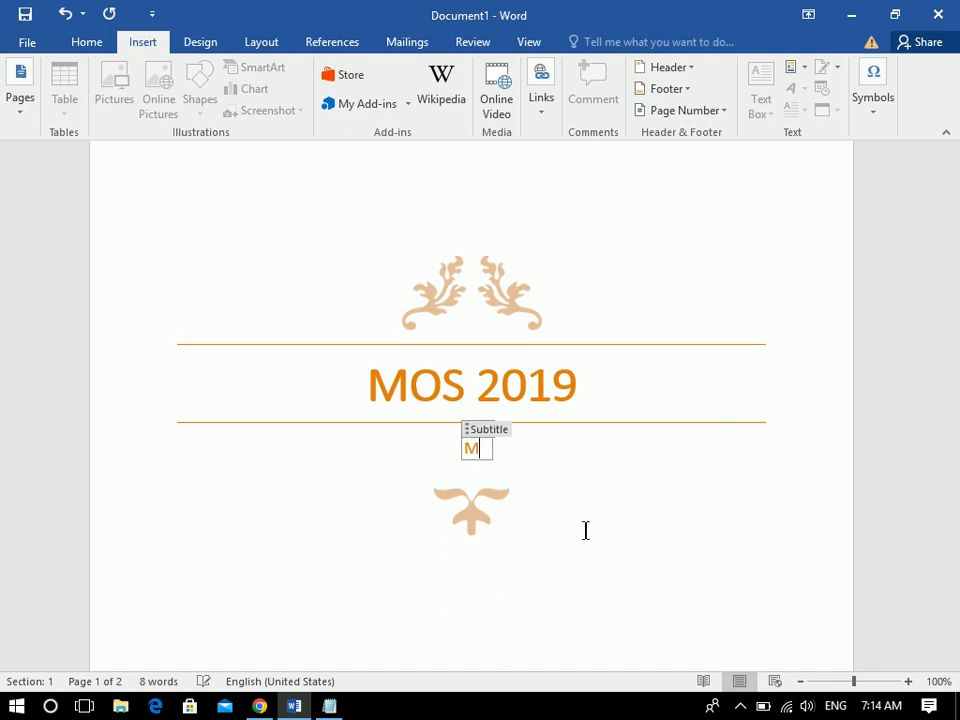
type("icrosoft wor")
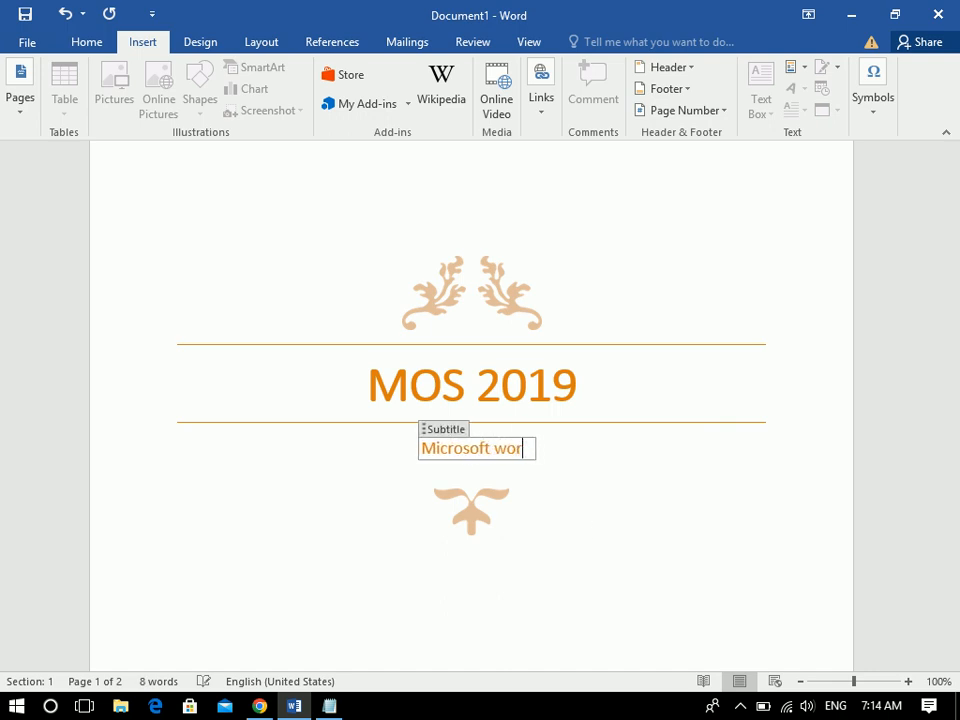
type("d, mICROSOFT ")
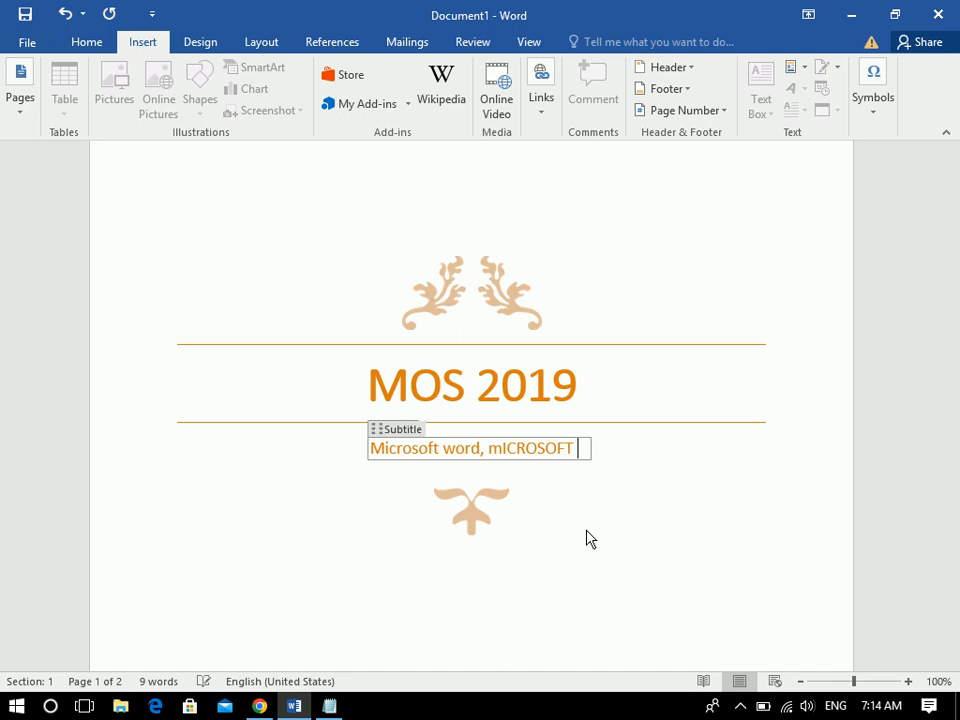
type("Excel, Micro")
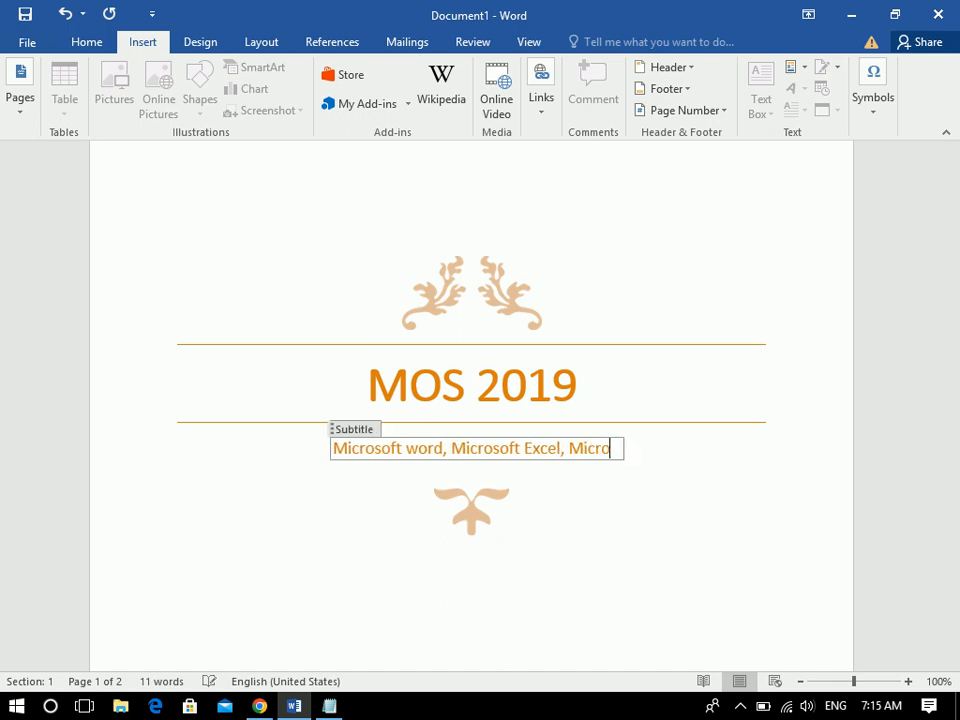
type("soft PowerP")
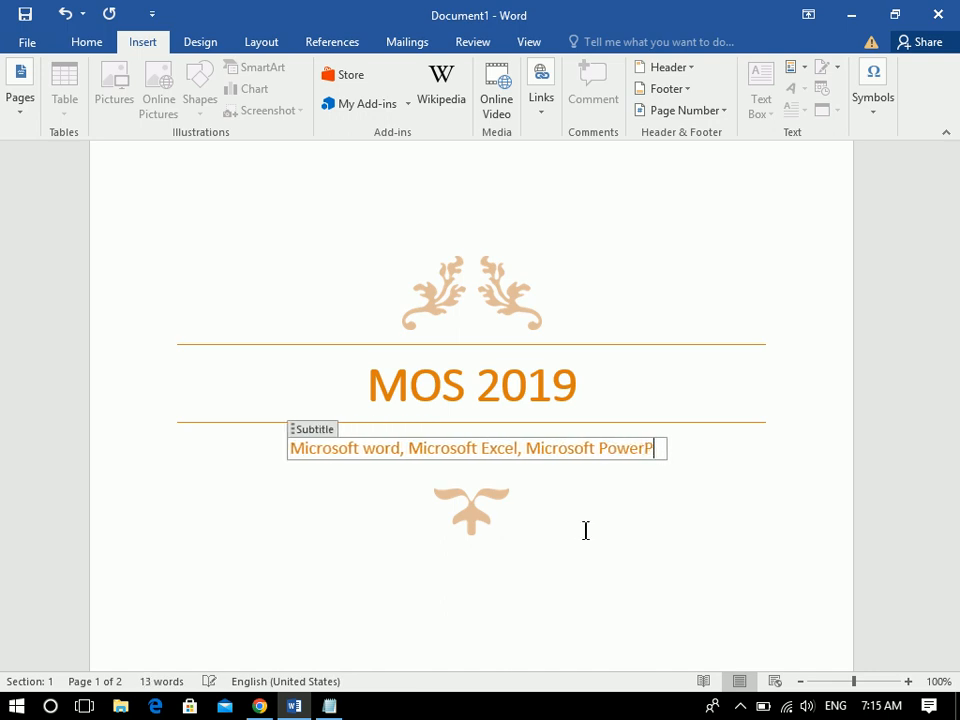
type("oint, Microsoft")
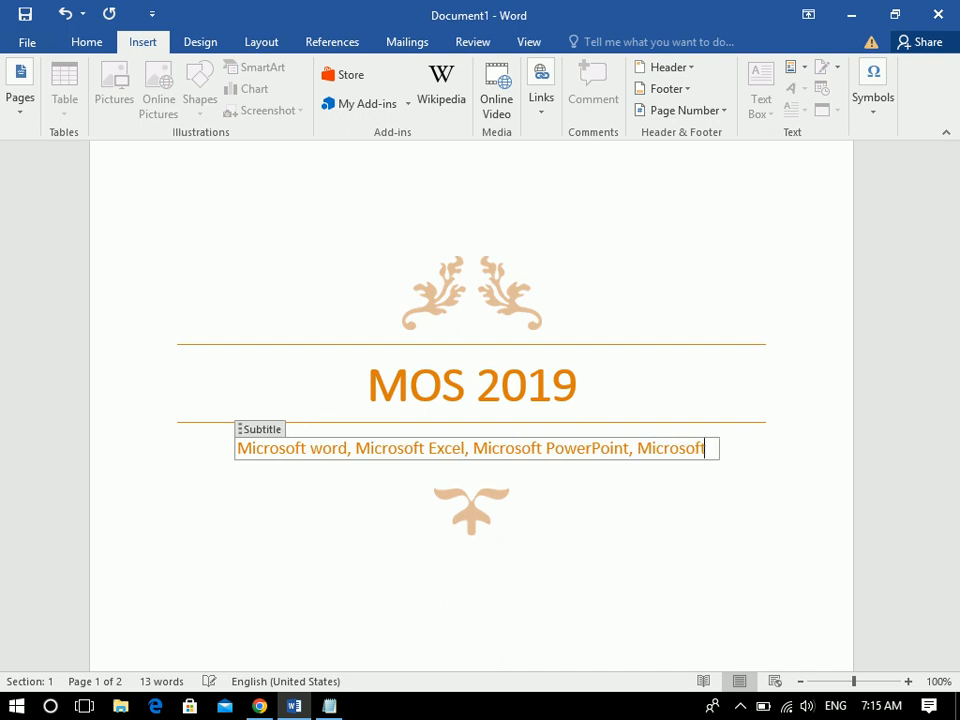
type(" Access")
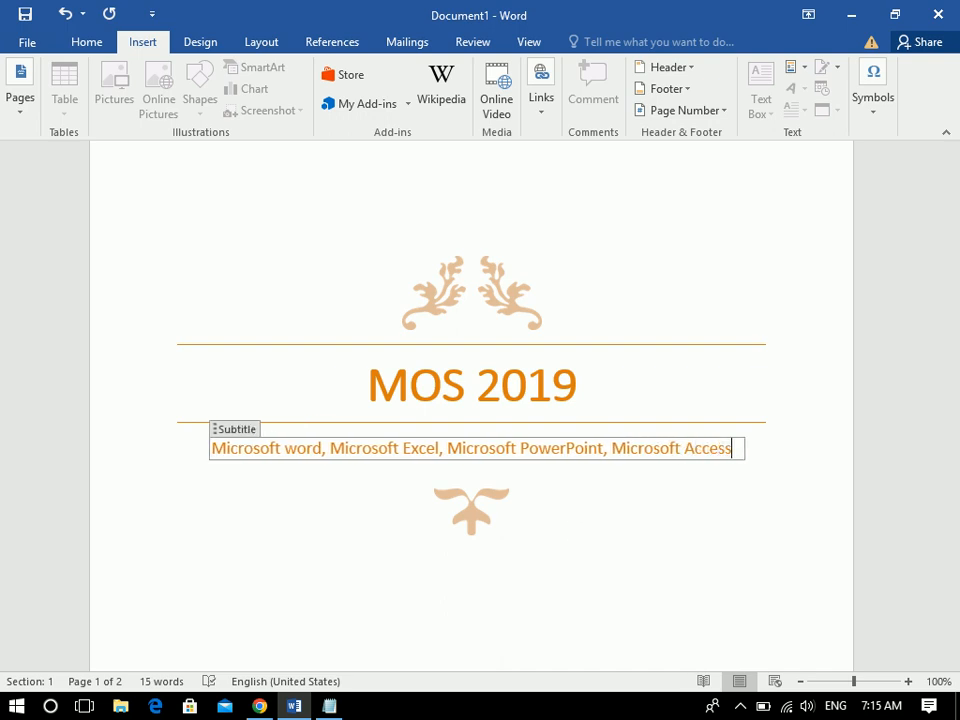
left_click(686, 600)
Step: Set the date at the bottom of the cover page to today's date, November 17, 2022
left_click_drag(953, 266, 955, 396)
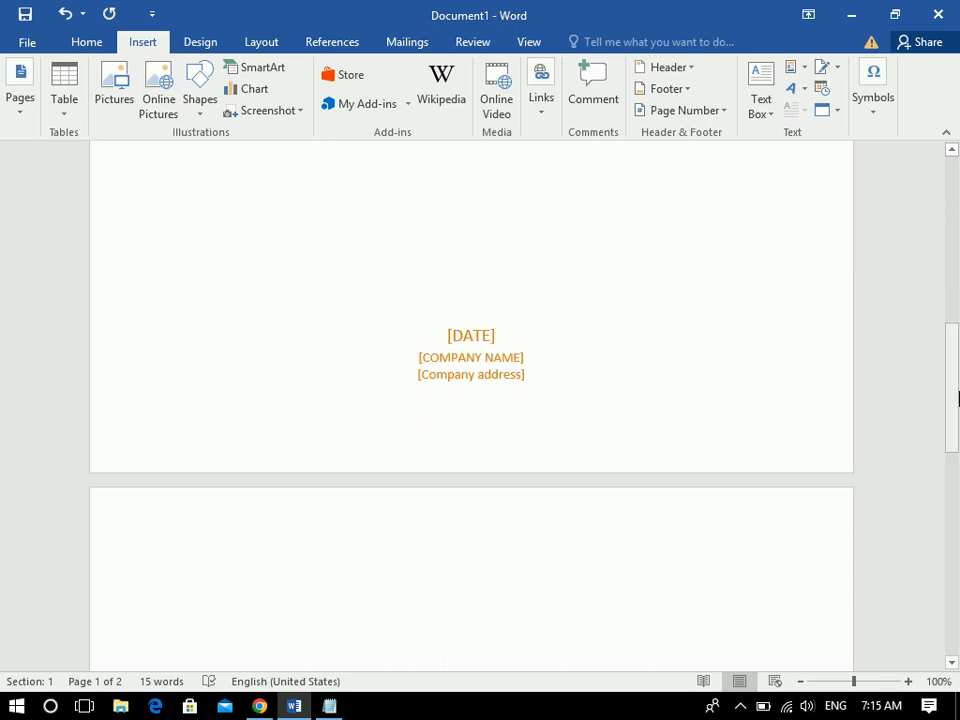
left_click(457, 332)
left_click(521, 338)
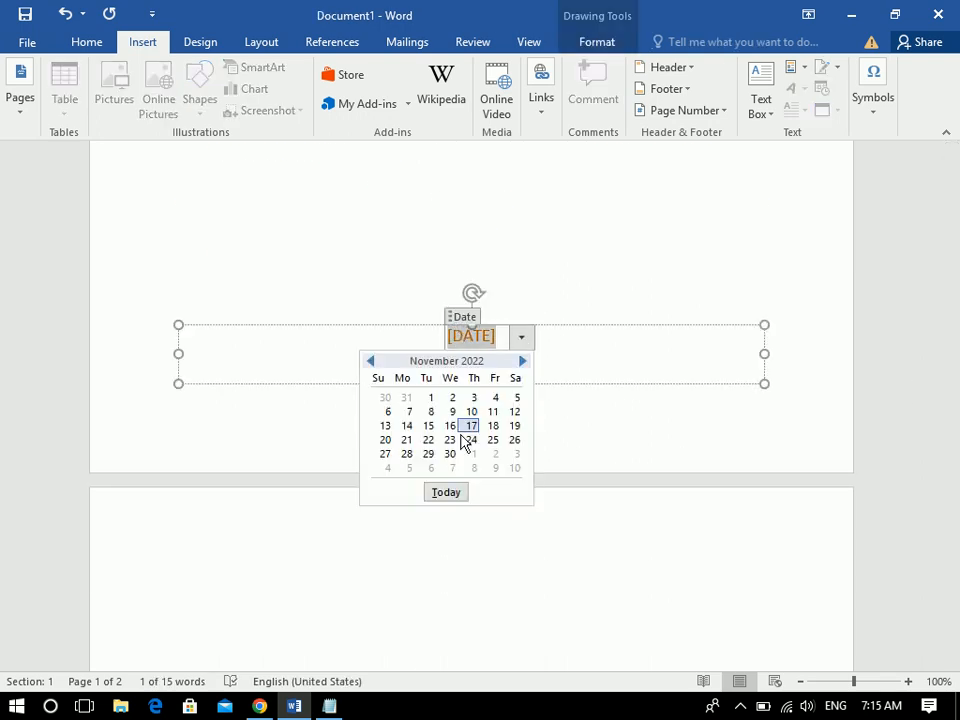
left_click(460, 492)
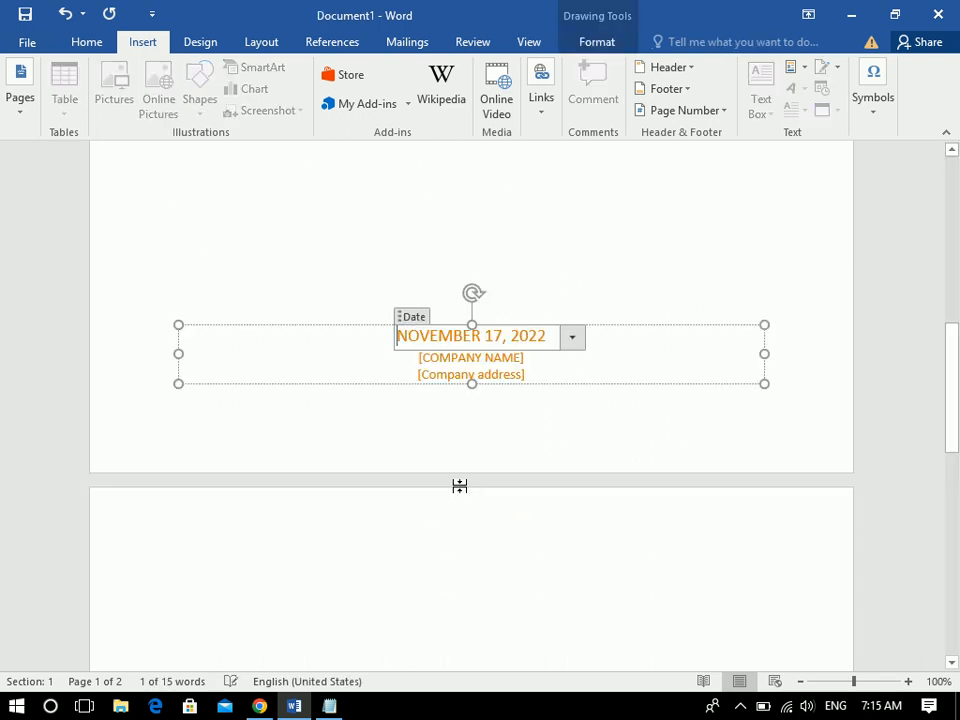
Step: Fill in the cover page's company name as "ZIA INSTITUTE OF COMPUTER SCINCES"
left_click(472, 357)
type("ZIA INSTITUTE OF COMPUTER SCINCES -")
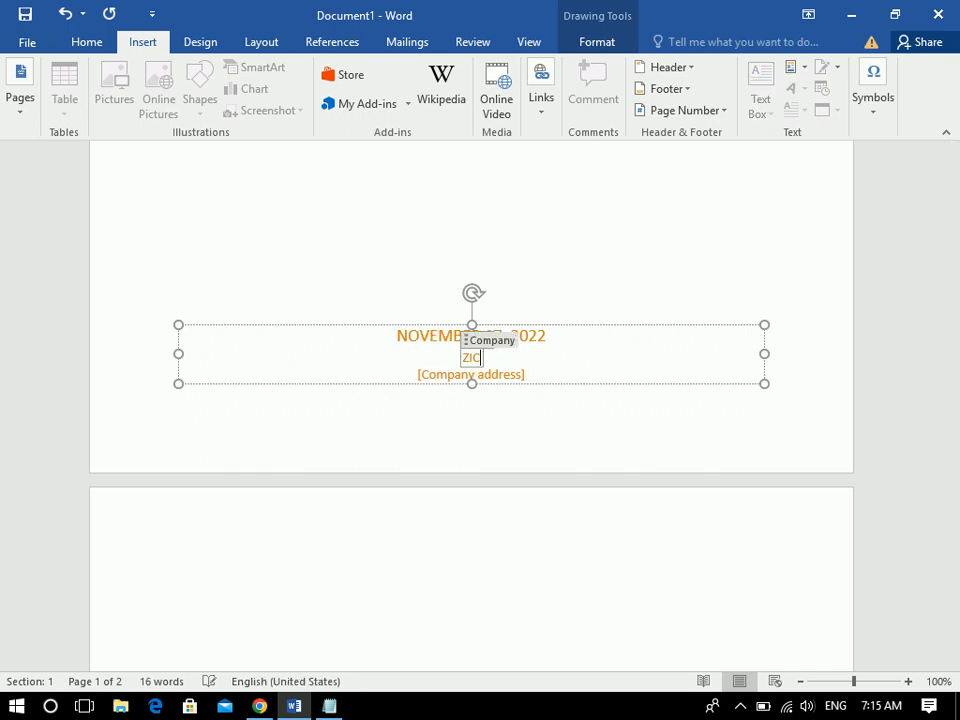
key("BackSpace")
key("BackSpace")
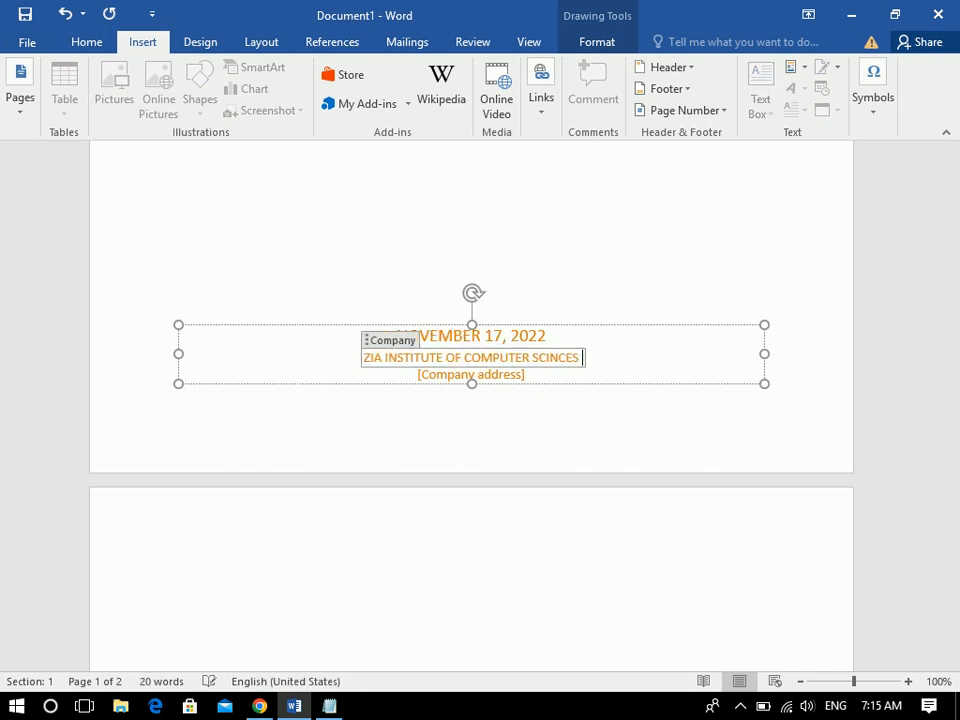
Step: Fill in the cover page's company address with the institute's city and country
left_click(451, 373)
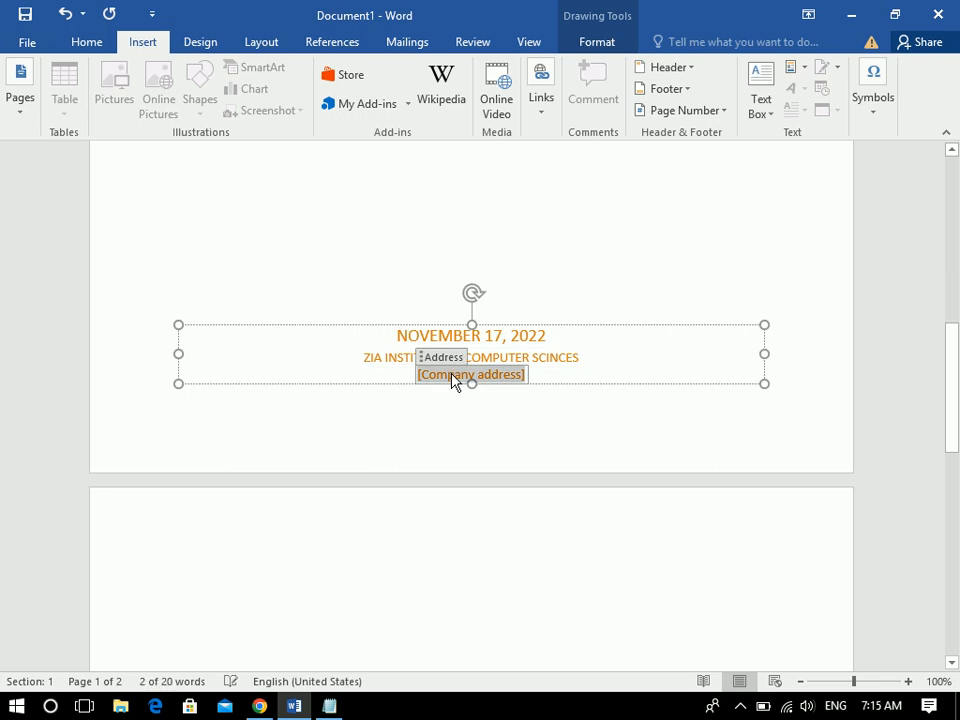
type("Jalalabad, A")
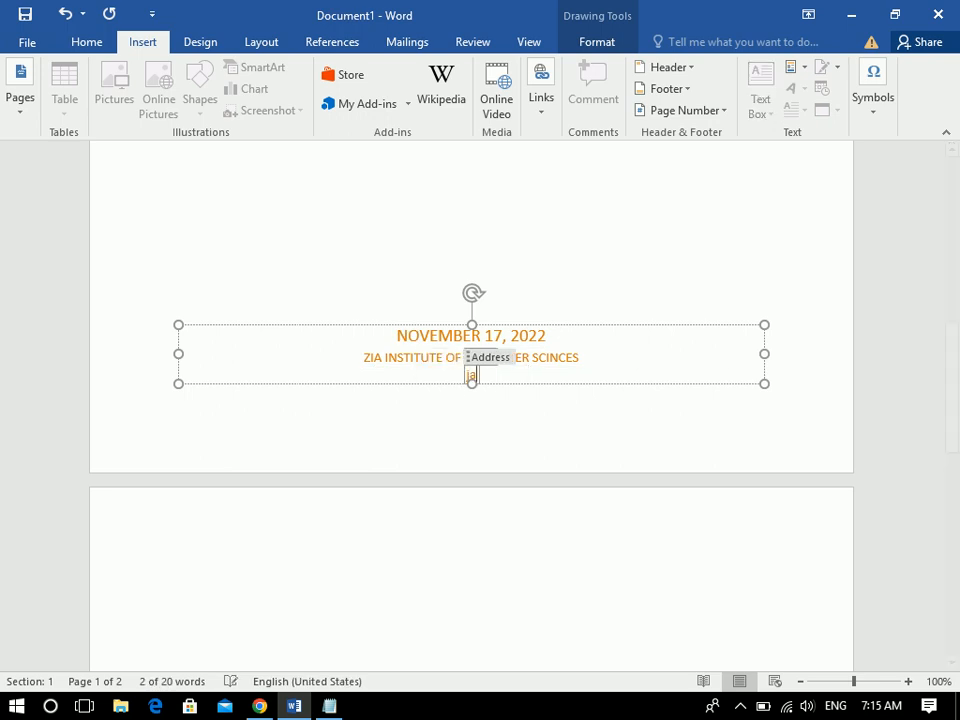
type("fghanistan")
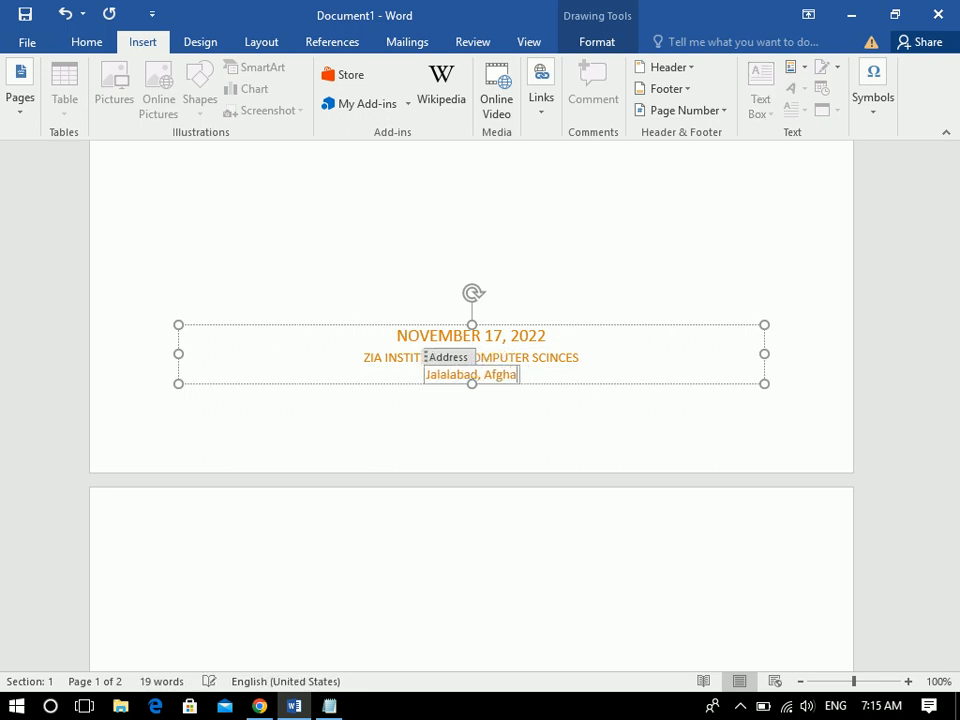
left_click(556, 272)
Step: Check the finished cover page in the print preview, then return to the document
left_click_drag(953, 308, 957, 90)
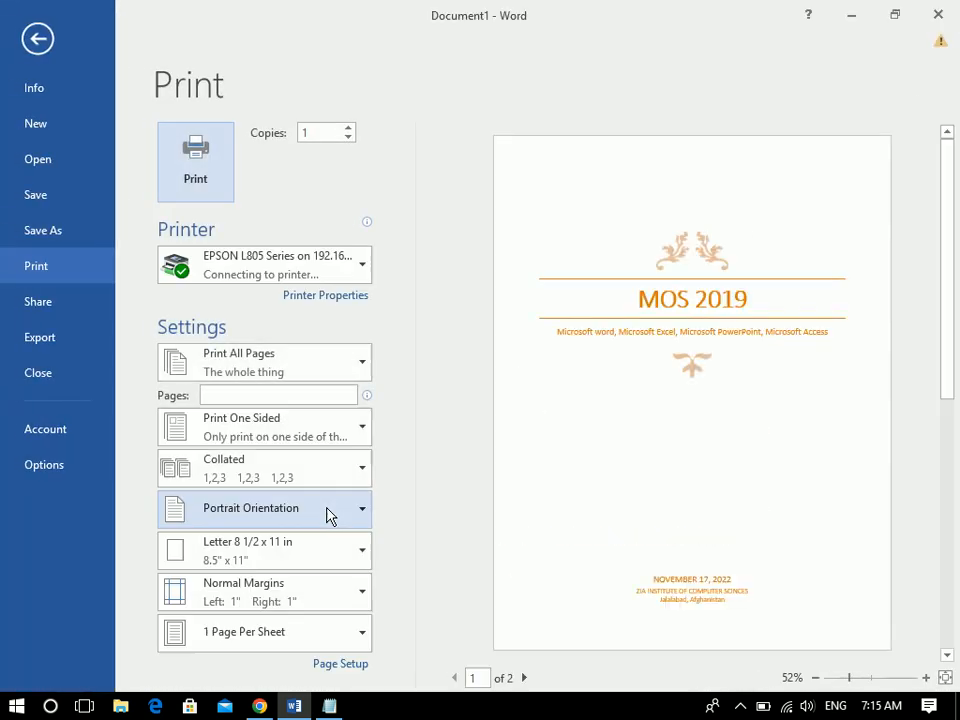
left_click(848, 387)
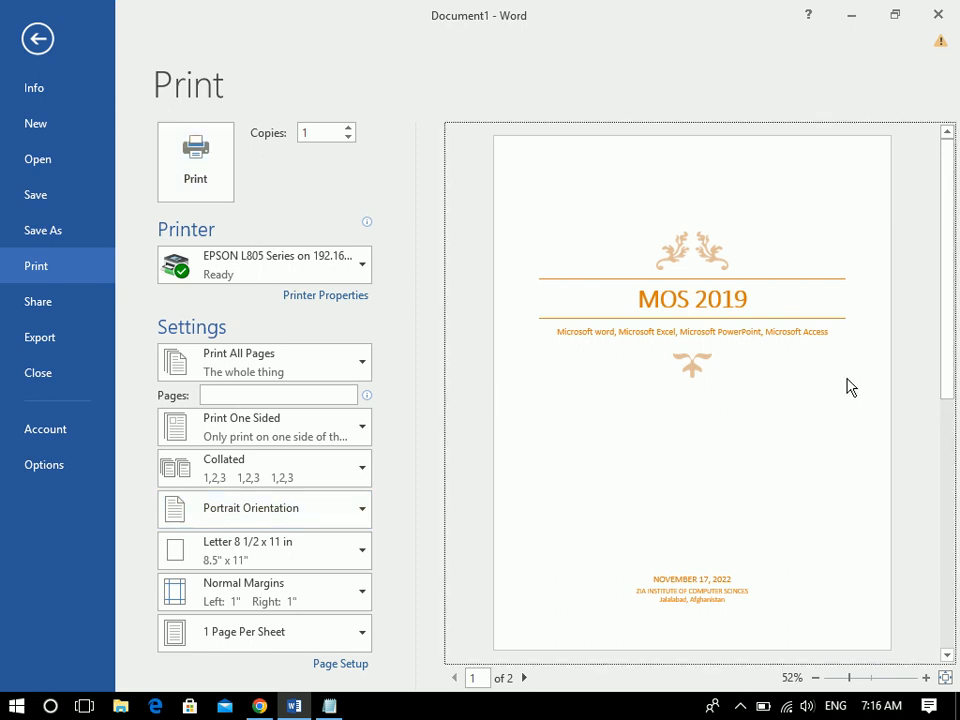
left_click(37, 38)
Step: Change the title "MOS 2019" to the Arial Rounded MT Bold font and set its font color to Automatic
left_click(476, 462)
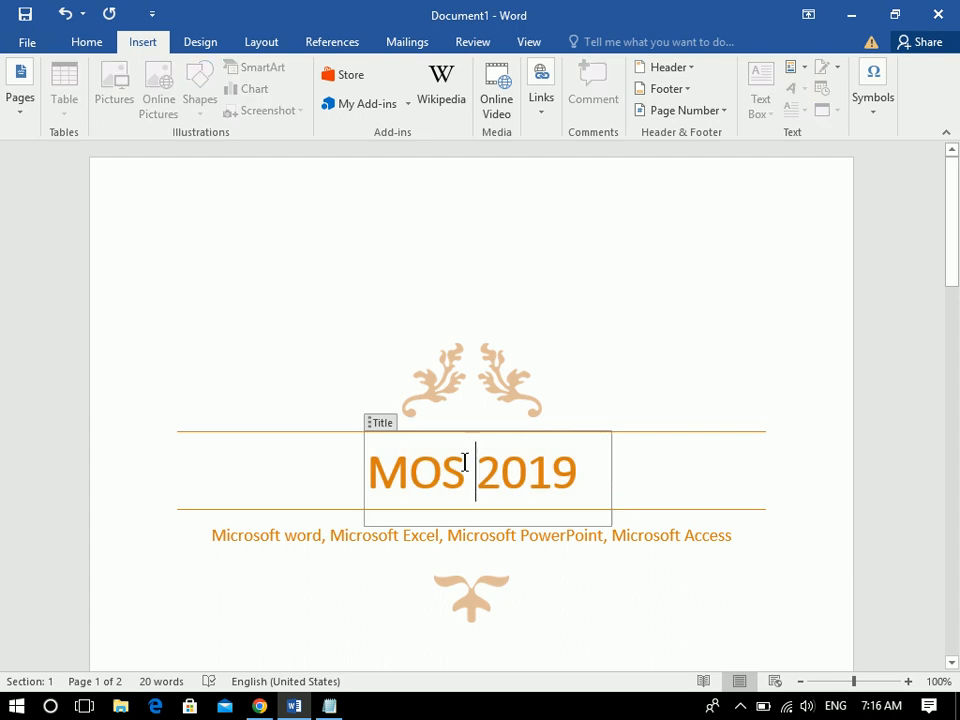
triple_click(590, 468)
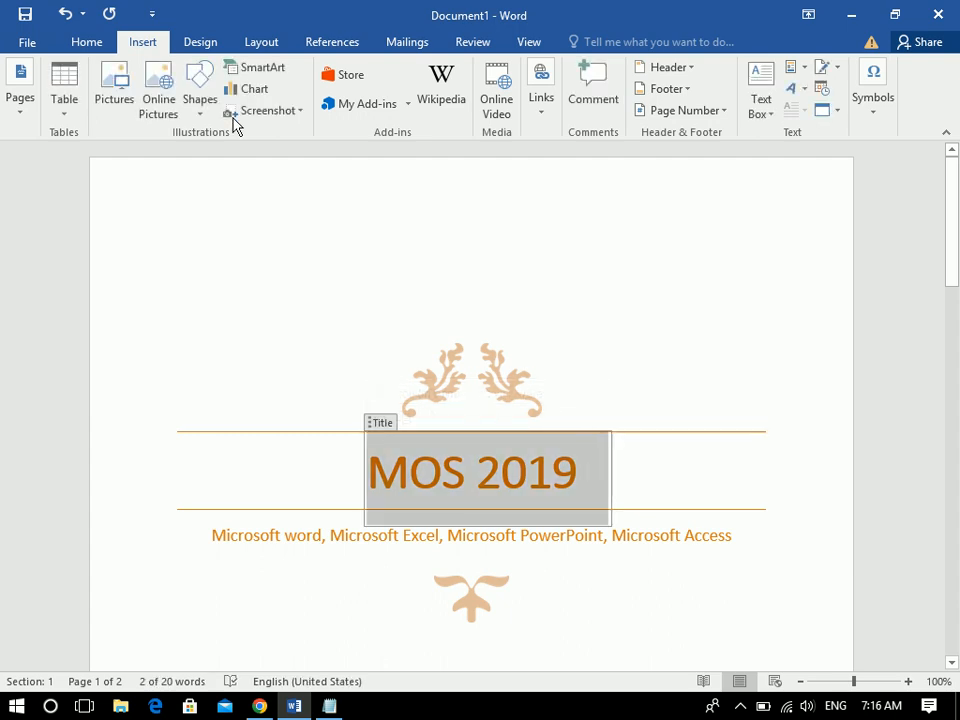
left_click(89, 46)
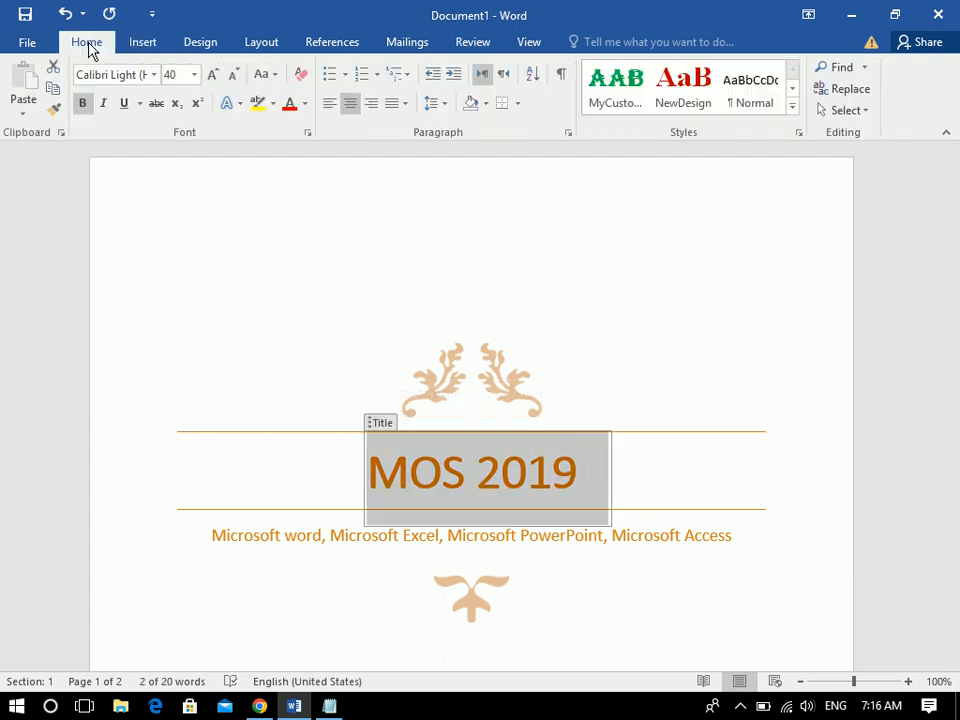
left_click(153, 74)
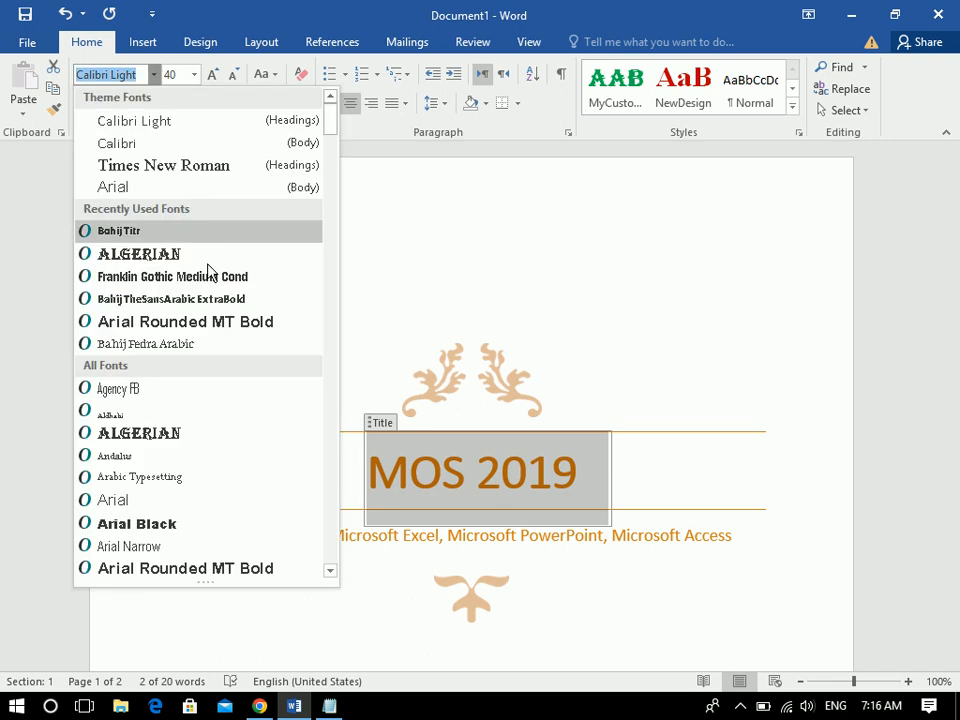
left_click(204, 326)
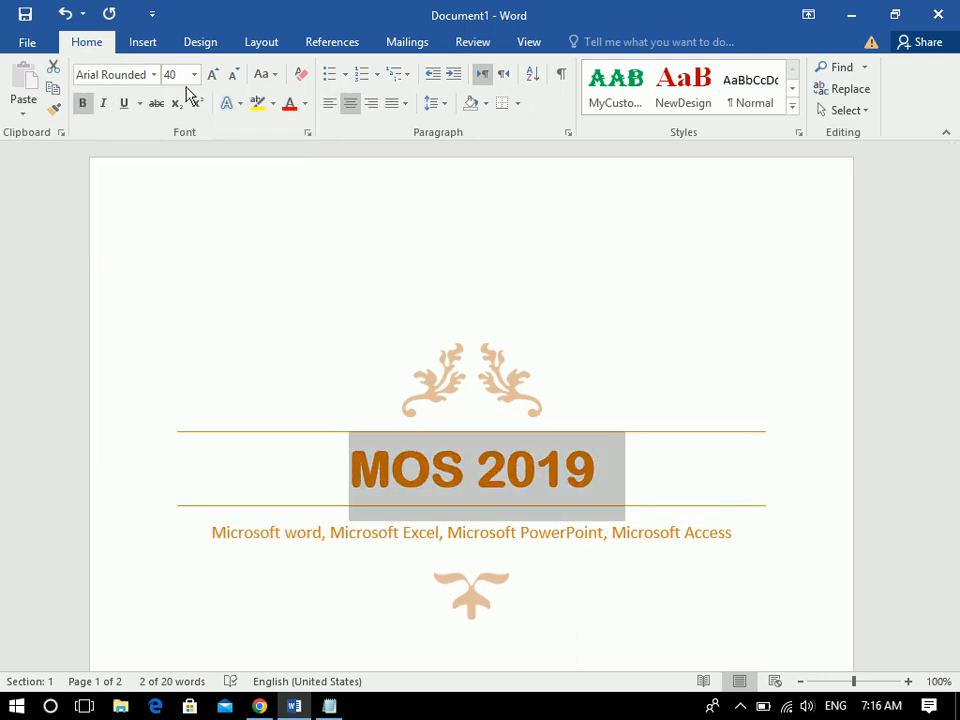
left_click(305, 104)
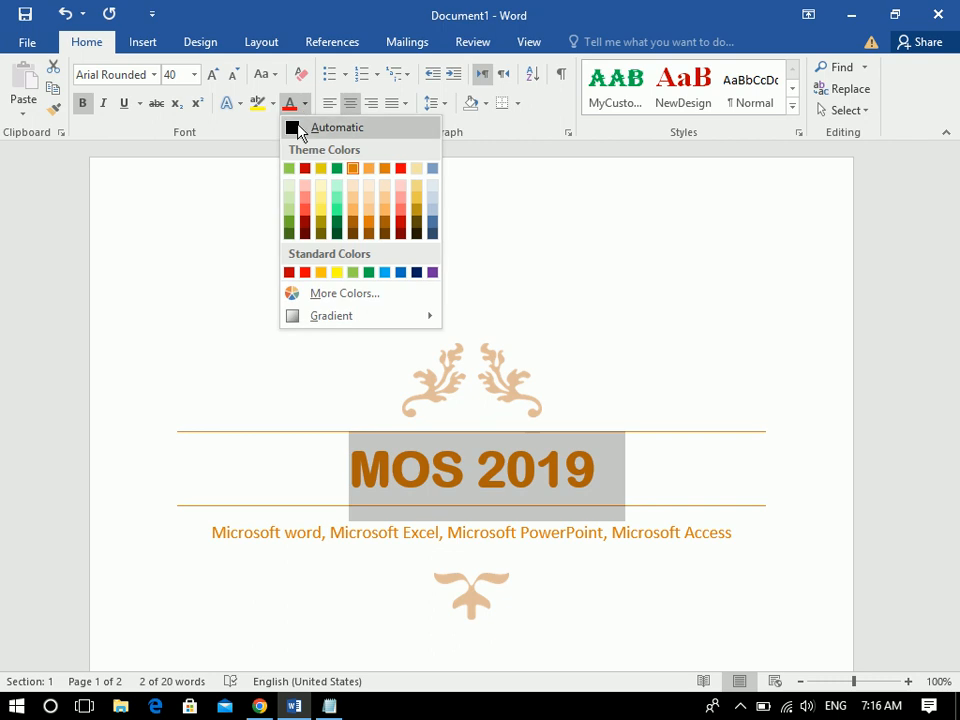
left_click(298, 126)
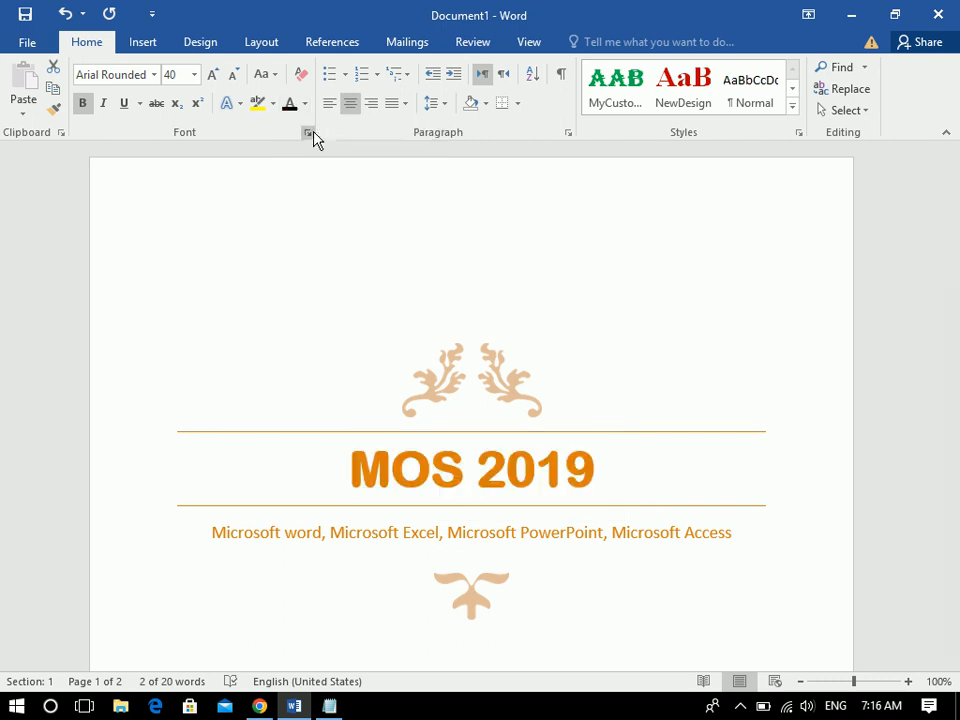
Step: Make the subtitle line listing the Microsoft programs black and bold
left_click(278, 533)
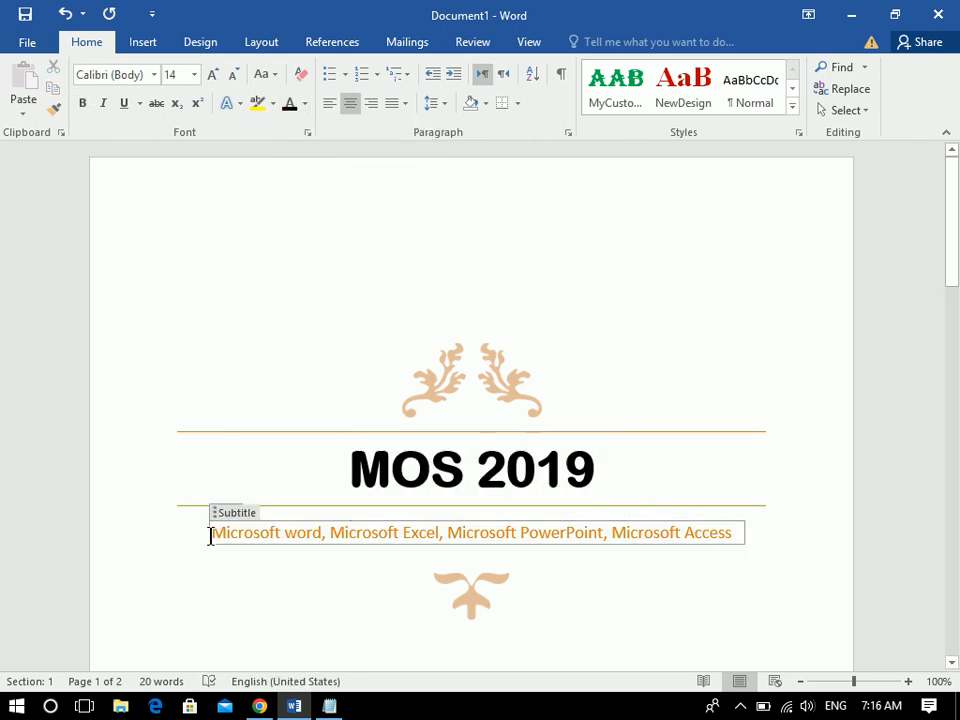
mouse_move(212, 534)
left_mouse_down()
mouse_move(537, 491)
mouse_move(744, 510)
mouse_move(726, 536)
mouse_move(459, 519)
mouse_move(281, 552)
mouse_move(208, 538)
left_mouse_up()
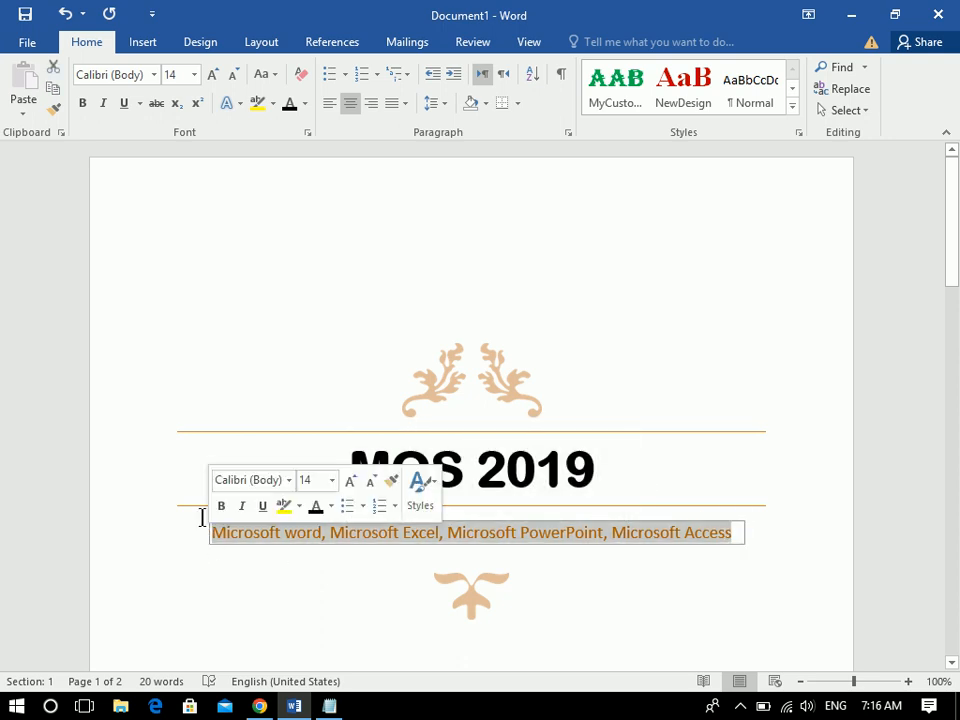
left_click(290, 105)
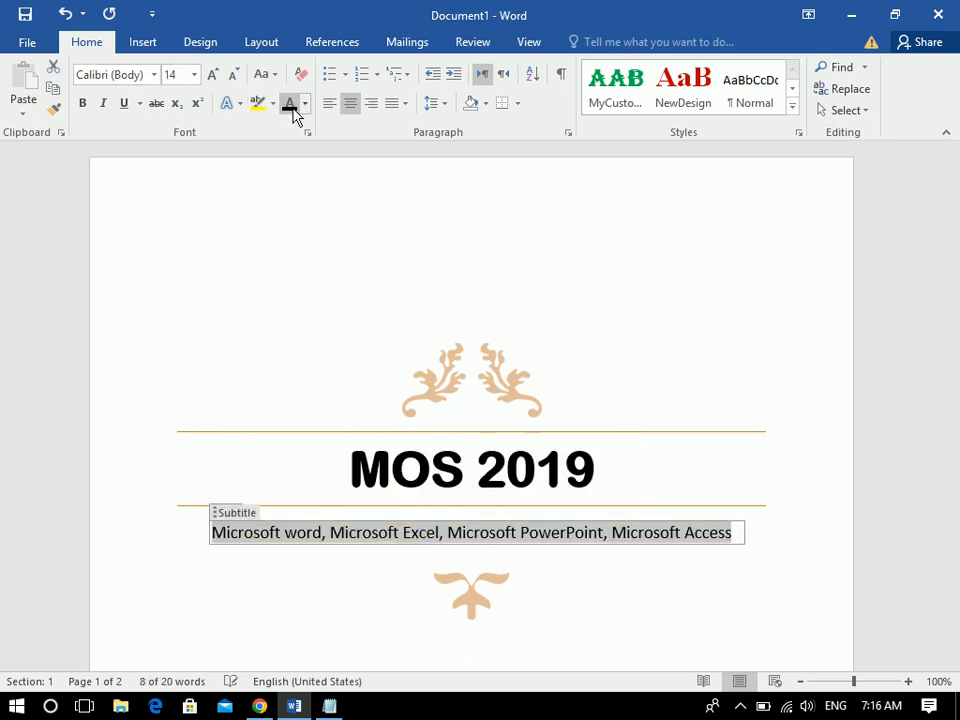
left_click(84, 103)
left_click(281, 300)
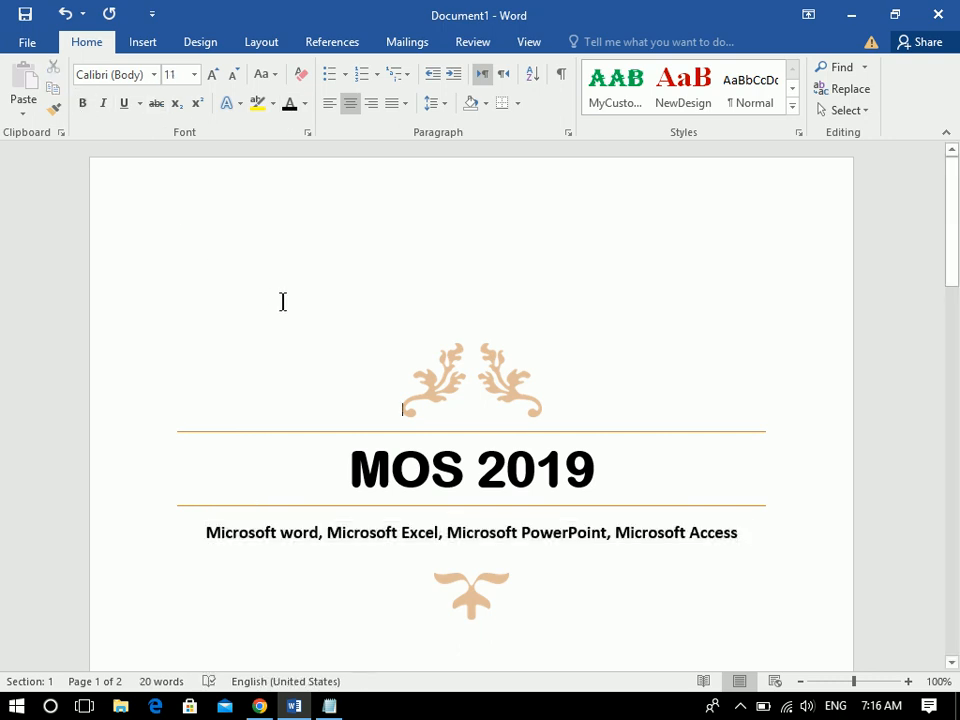
Step: Color the date, company name and address text at the bottom of the cover page with the darkest red theme shade
left_click(450, 381)
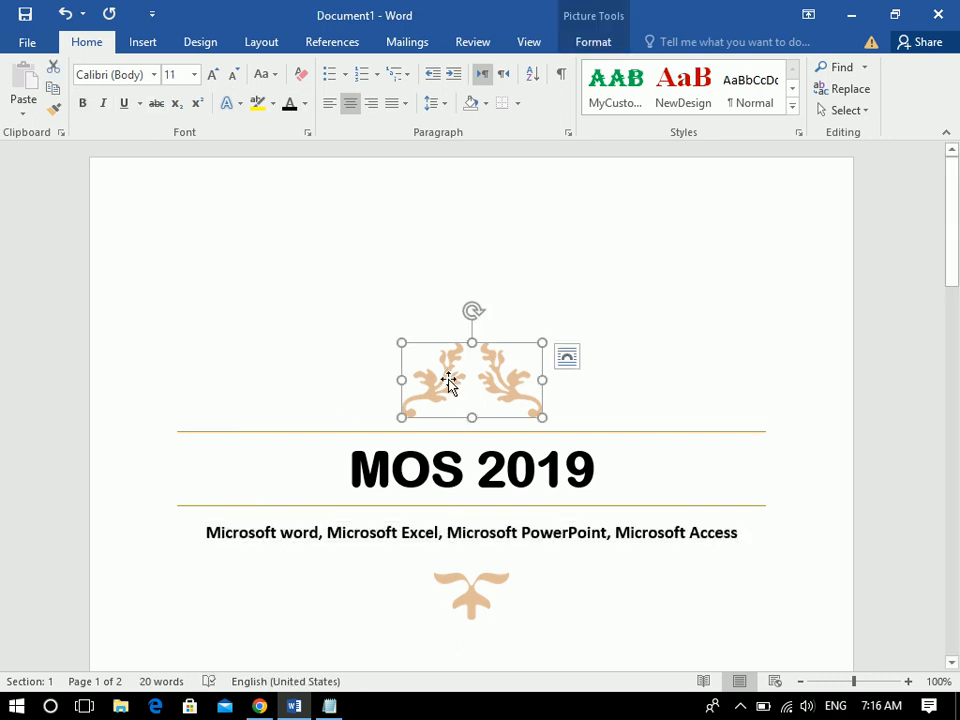
left_click(867, 333)
left_click_drag(953, 283, 955, 450)
left_click_drag(340, 318, 544, 413)
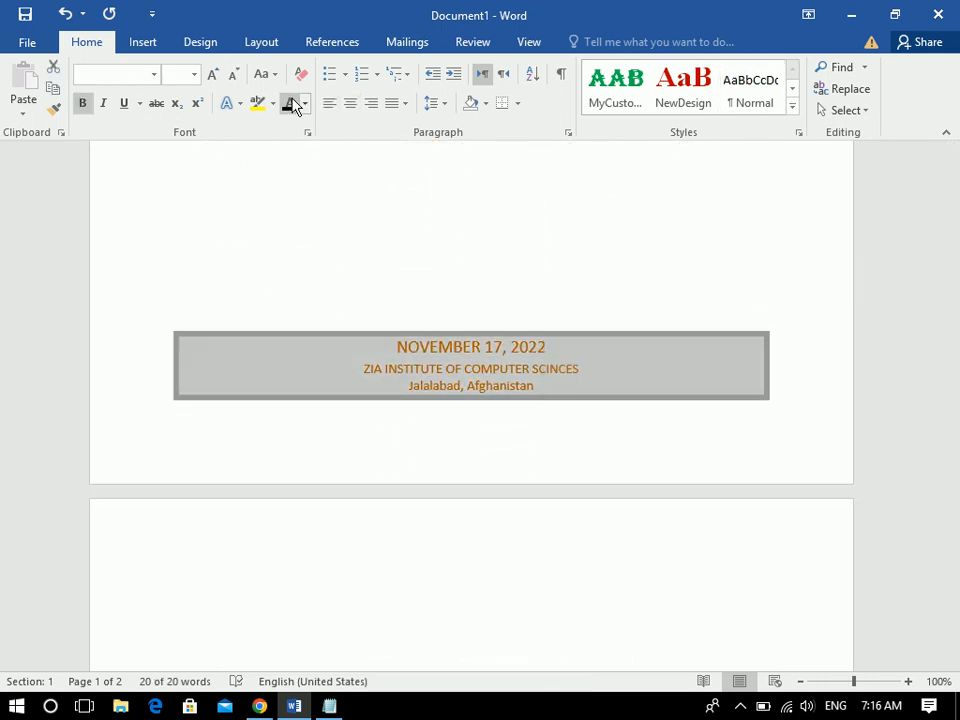
left_click(386, 358)
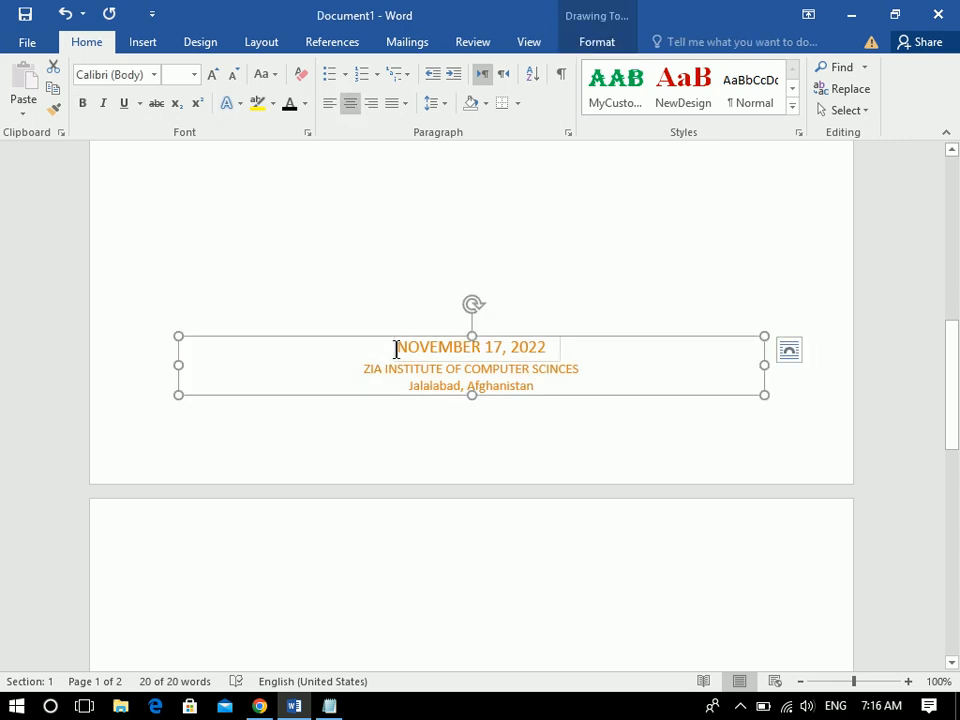
left_click(292, 106)
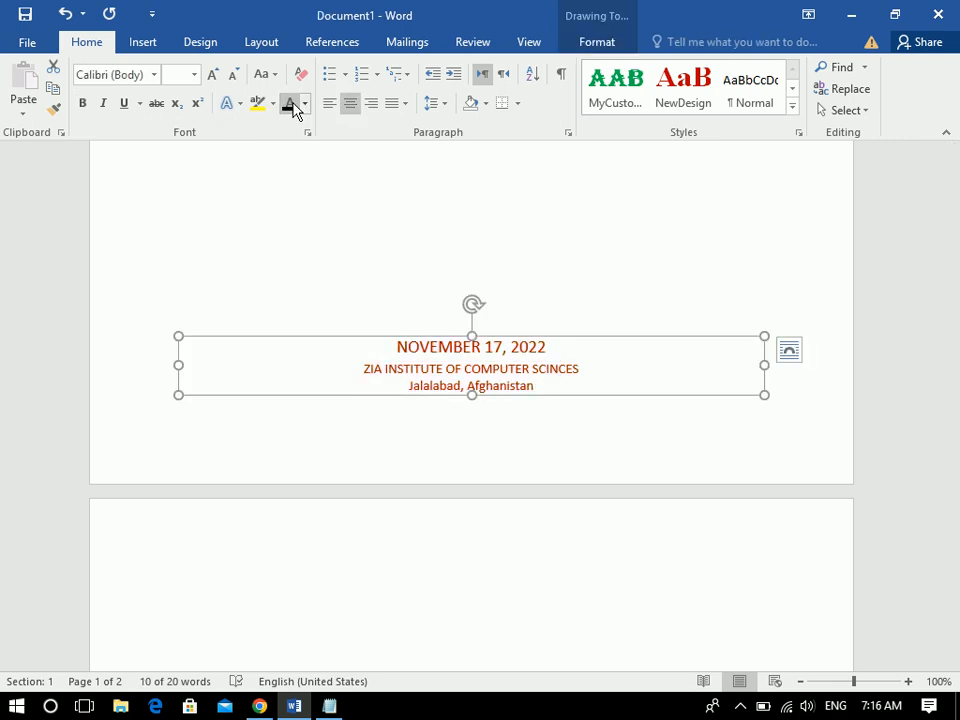
left_click(304, 104)
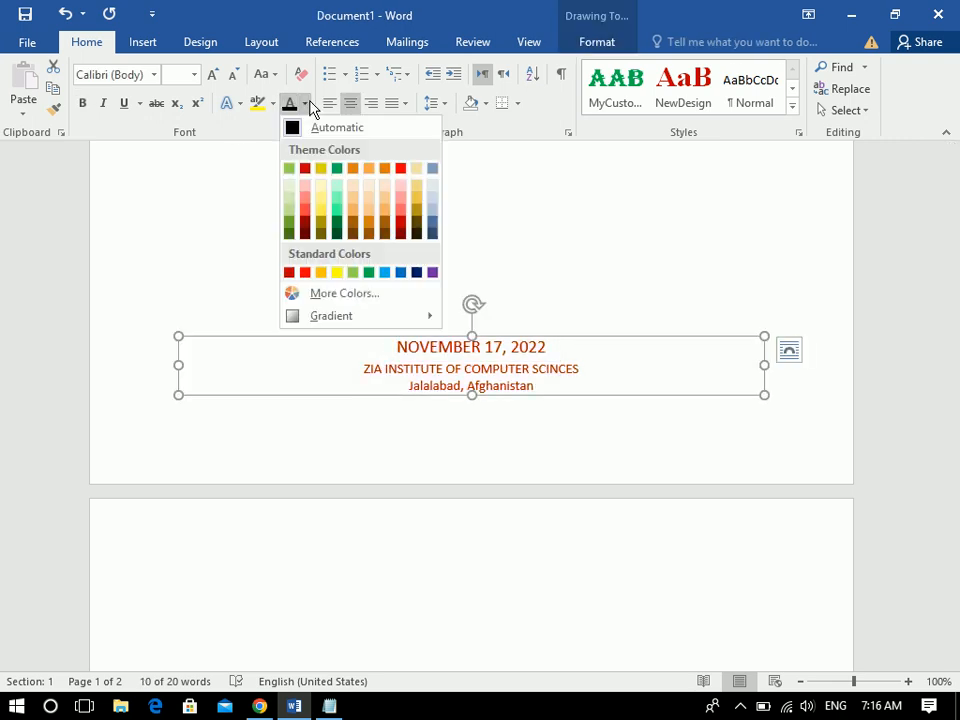
left_click(401, 231)
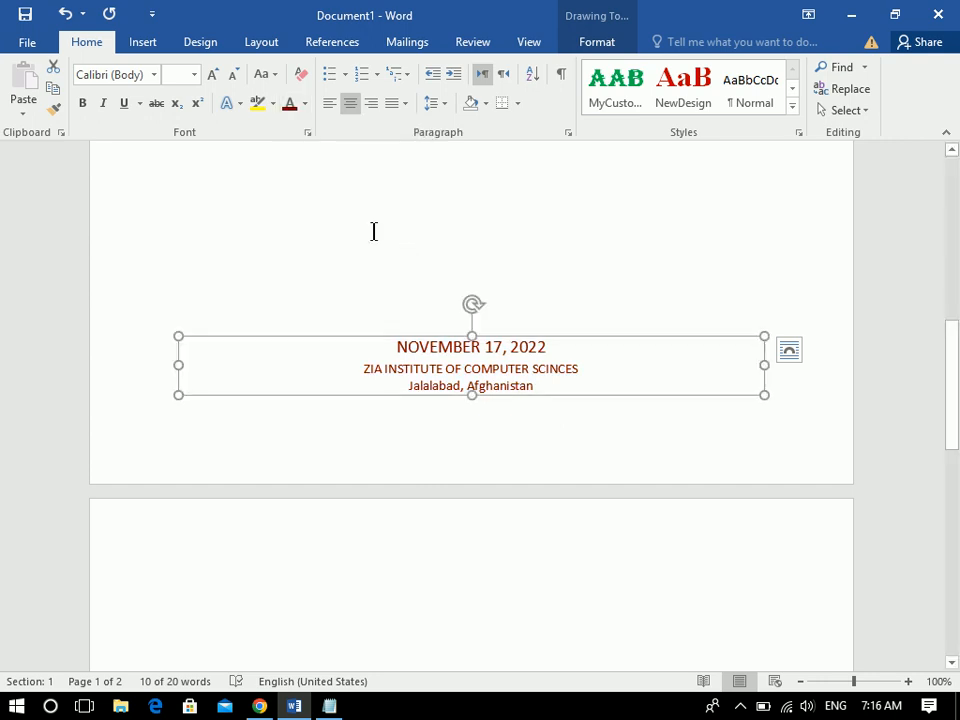
Step: Make the text in the date and company box bold and increase its font size by two increments
left_click(82, 103)
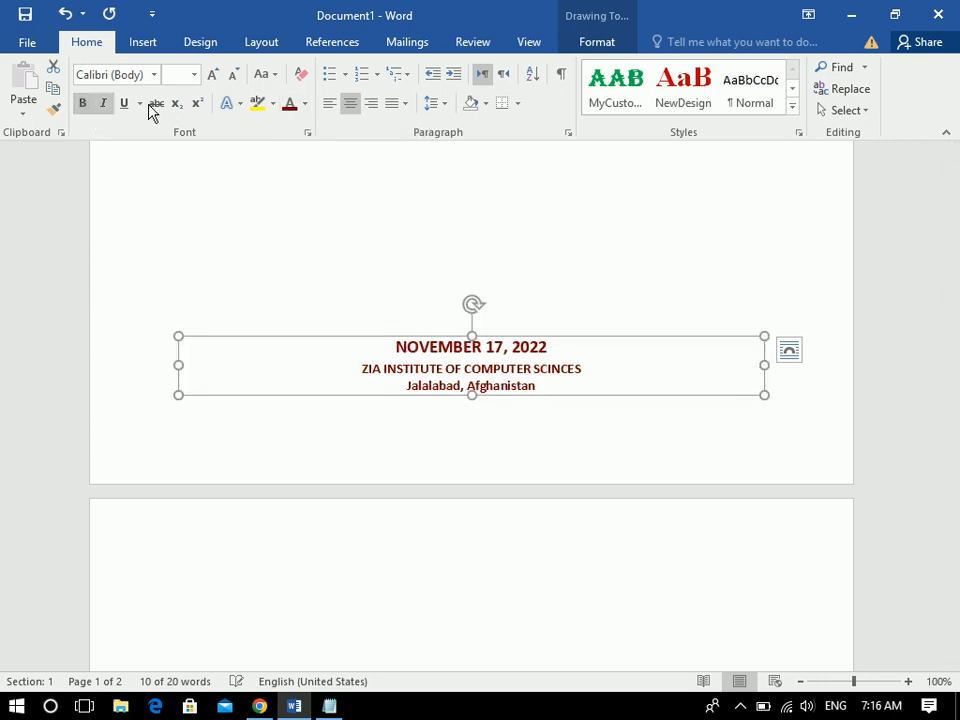
left_click(212, 76)
left_click(212, 76)
Step: Move the date and company text box slightly higher on the cover page
mouse_move(413, 337)
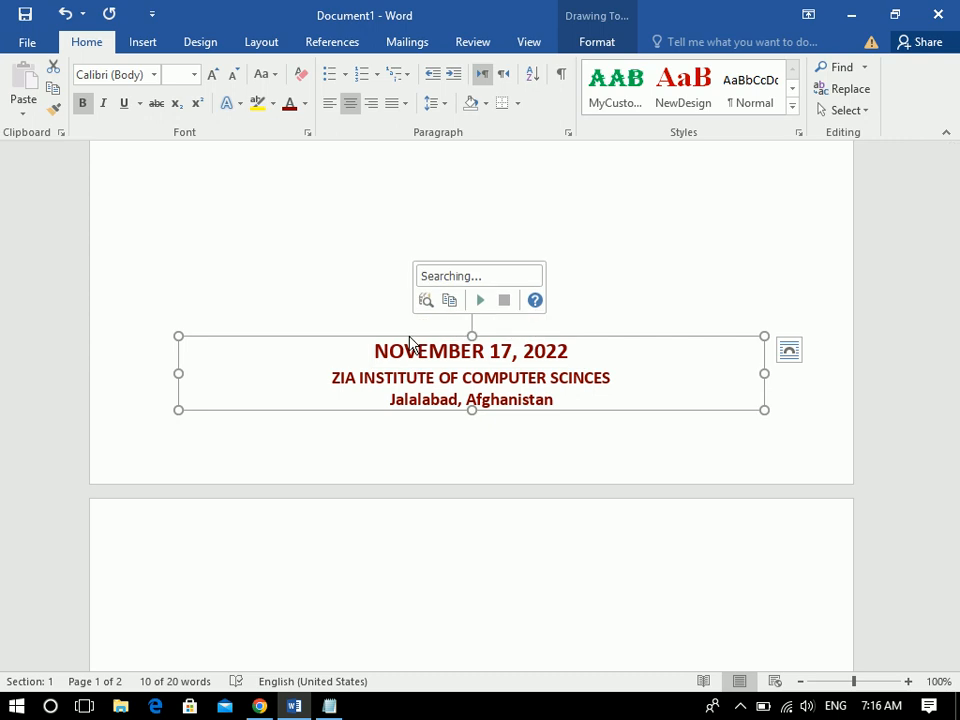
left_click_drag(396, 334, 397, 311)
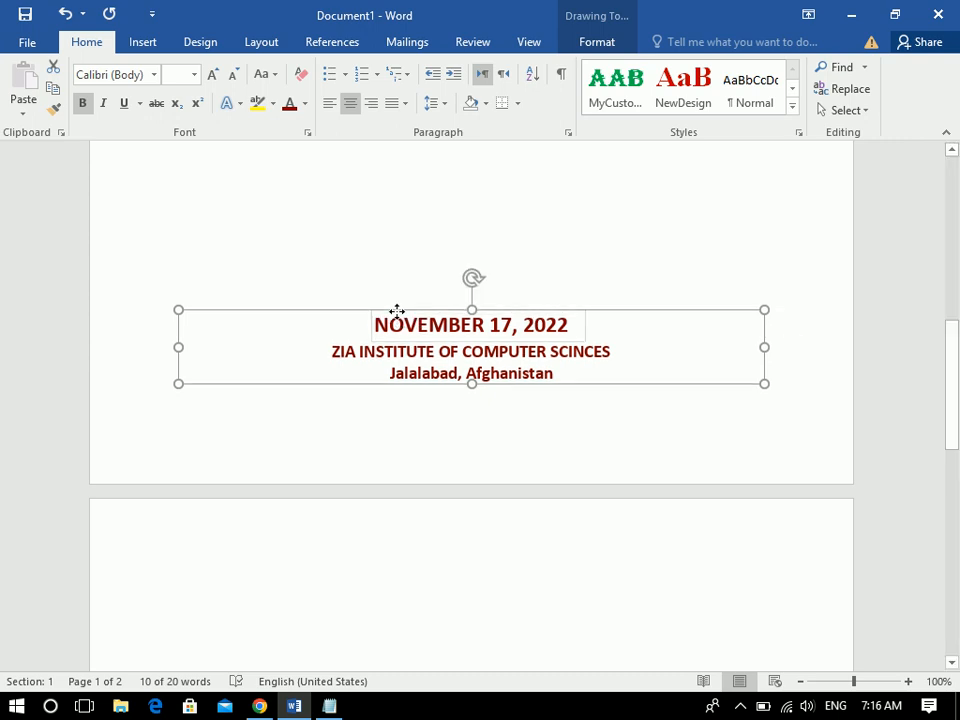
left_click(373, 253)
Step: Save the whole customized cover page to the cover page gallery as "MyCustomCoverPage" in the General category
left_click_drag(953, 275, 957, 103)
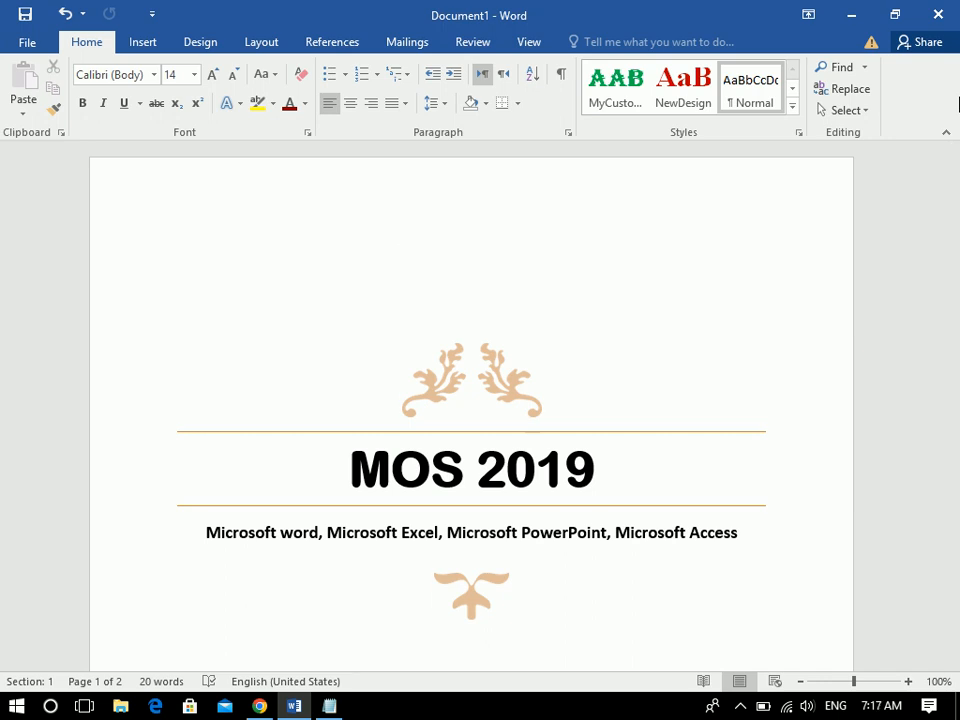
key("ctrl+a")
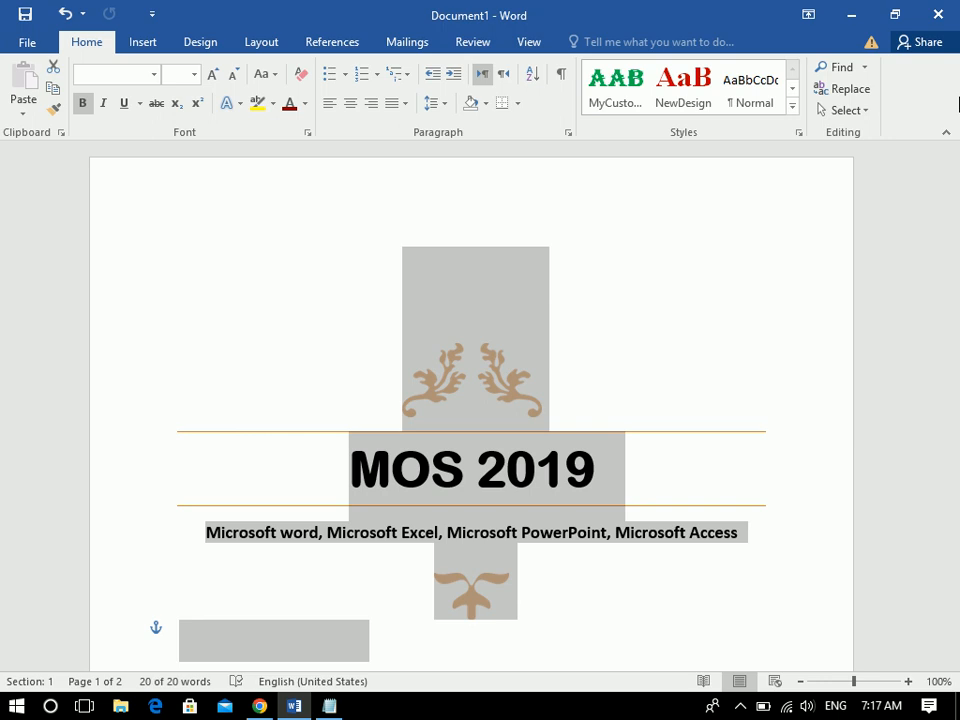
left_click(145, 44)
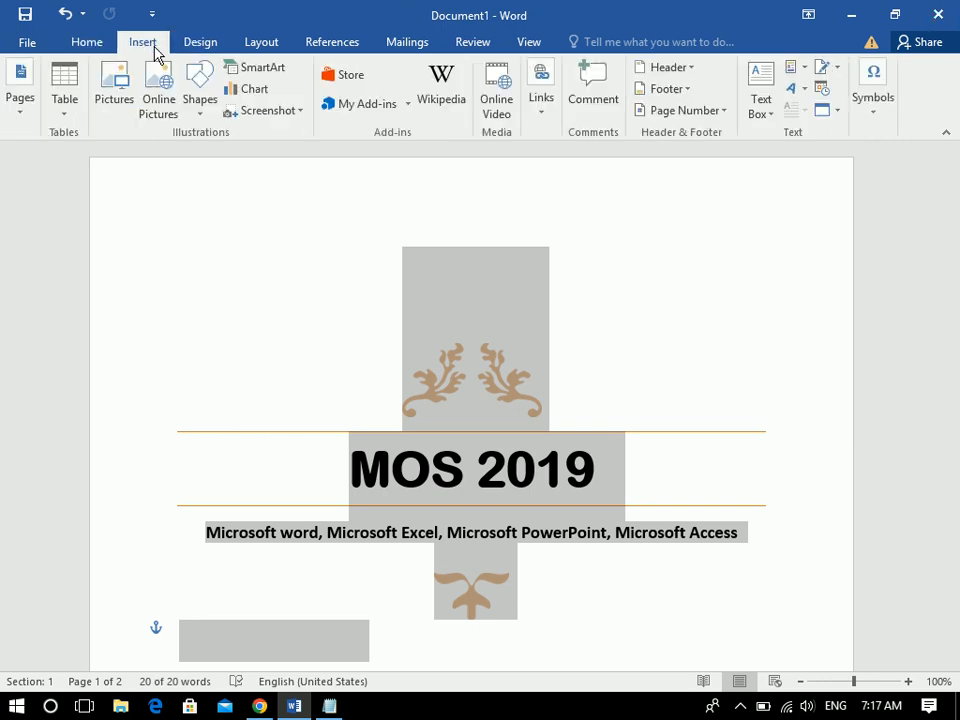
left_click(21, 88)
left_click(38, 196)
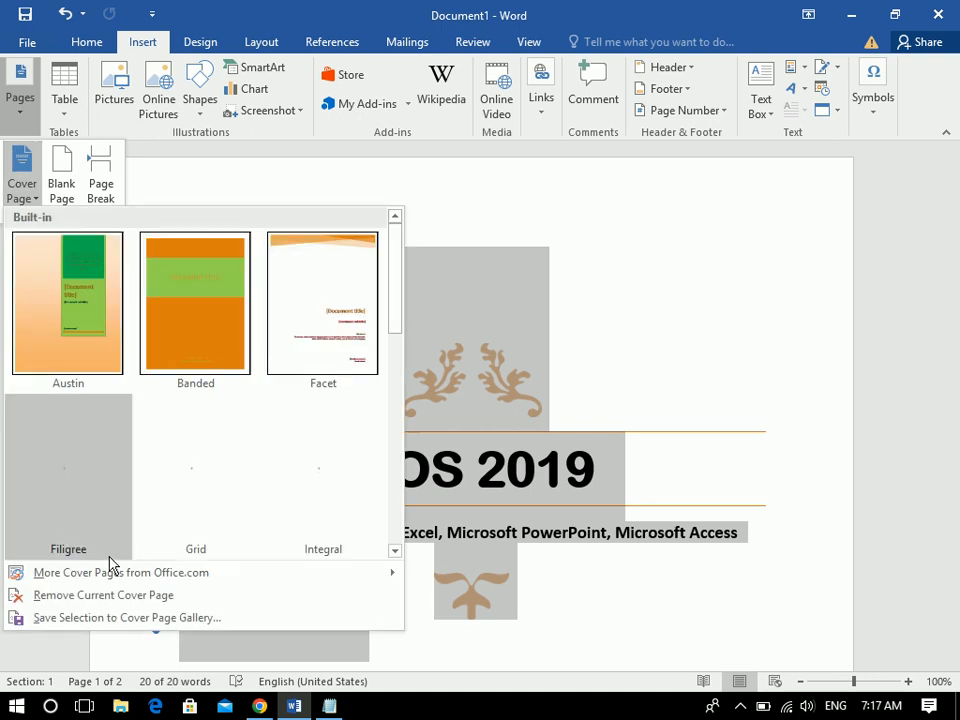
left_click(90, 617)
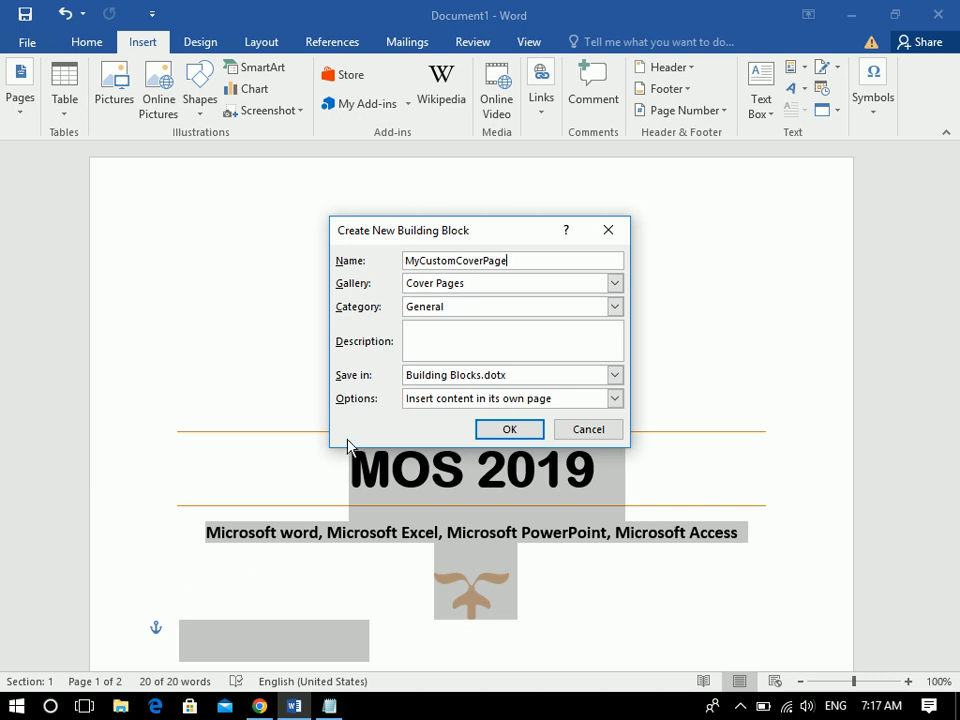
left_click_drag(505, 261, 402, 259)
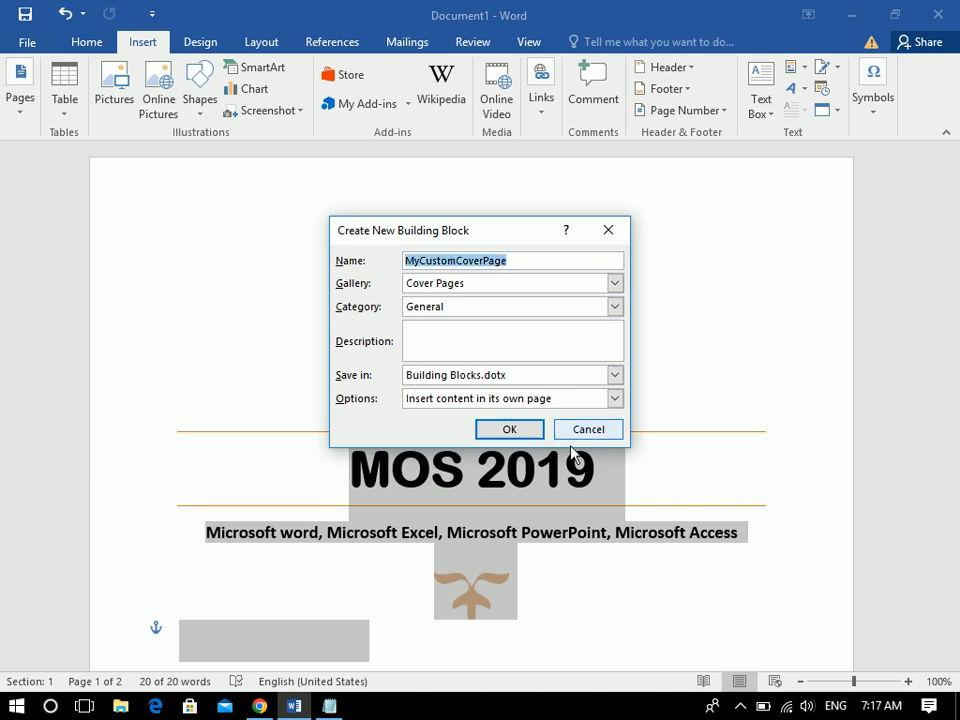
left_click(510, 429)
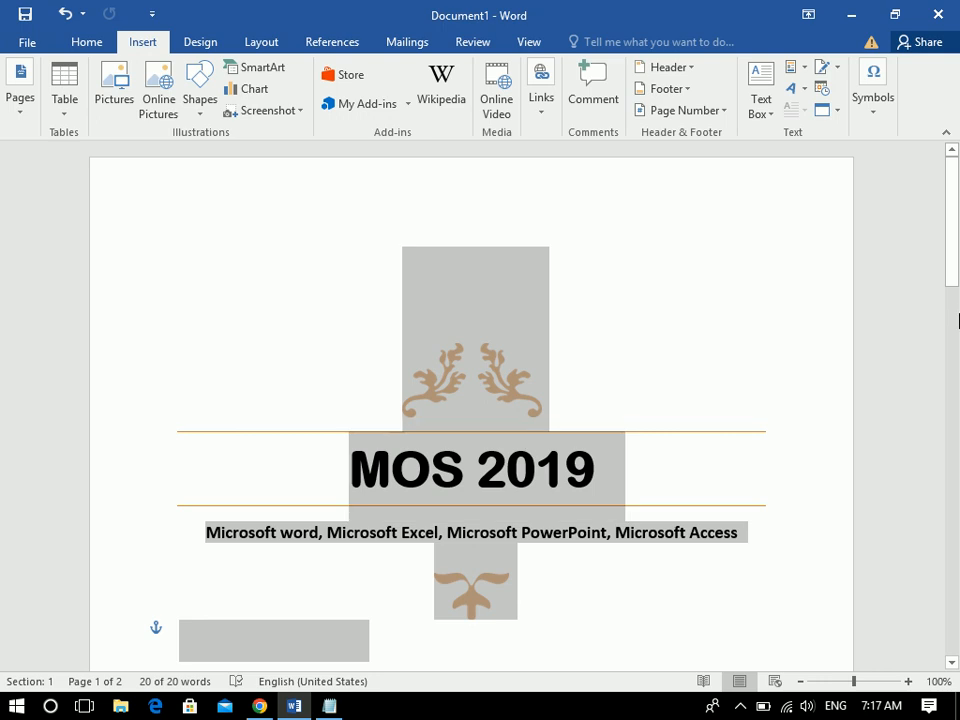
mouse_move(954, 246)
left_mouse_down()
mouse_move(956, 493)
mouse_move(940, 241)
left_mouse_up()
Step: Create a new blank document and insert the saved MyCustomCoverPage cover page from the General category
key("ctrl+n")
left_click(141, 45)
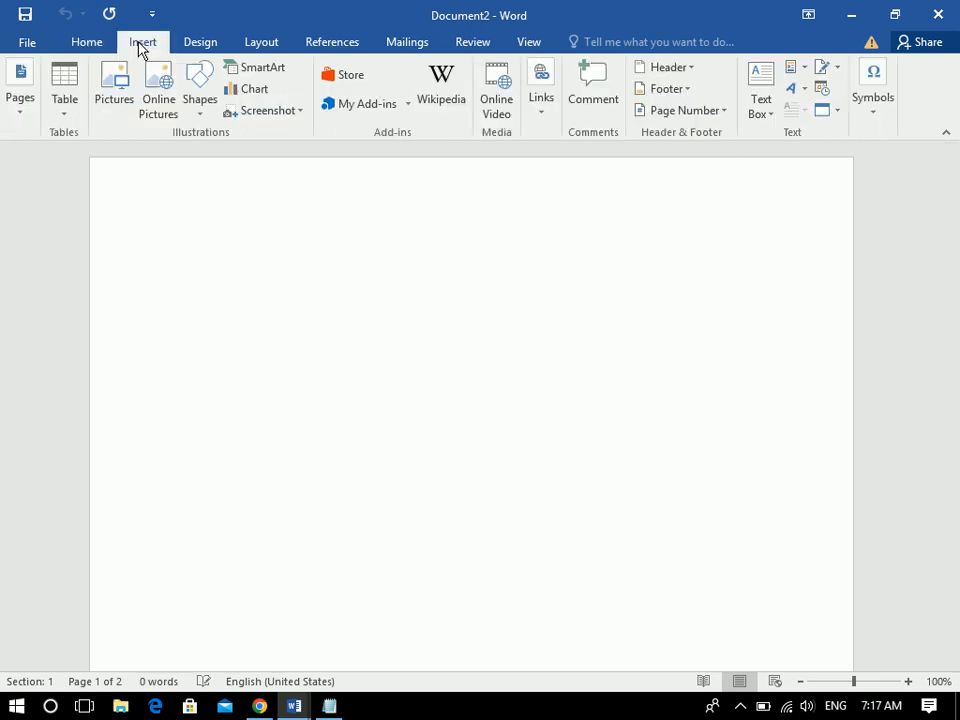
left_click(32, 100)
left_click(30, 205)
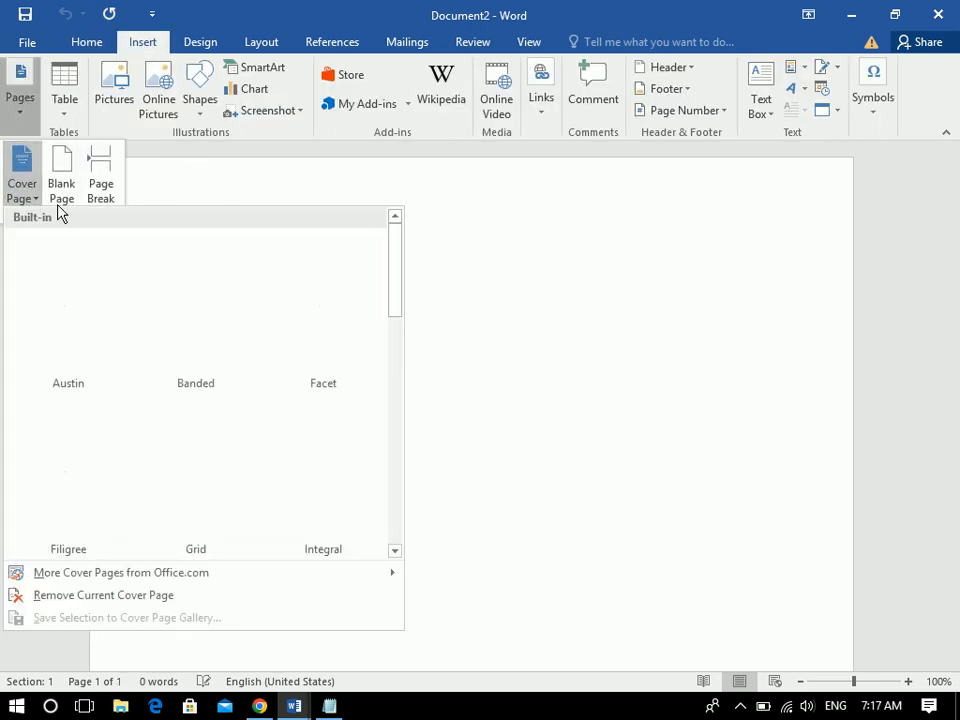
left_click_drag(398, 289, 407, 536)
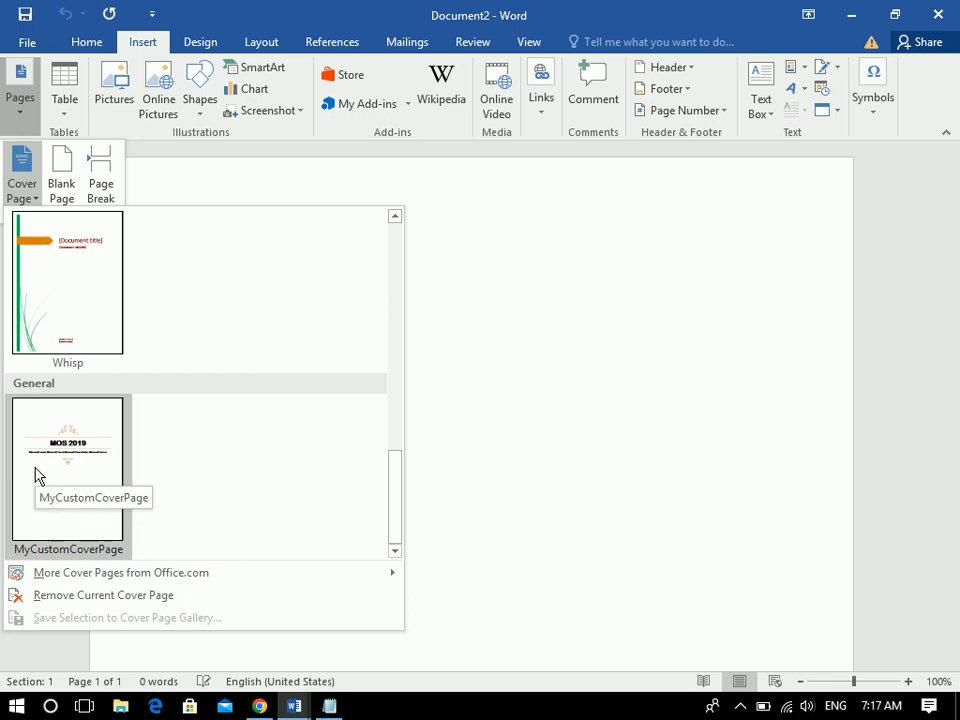
left_click(35, 474)
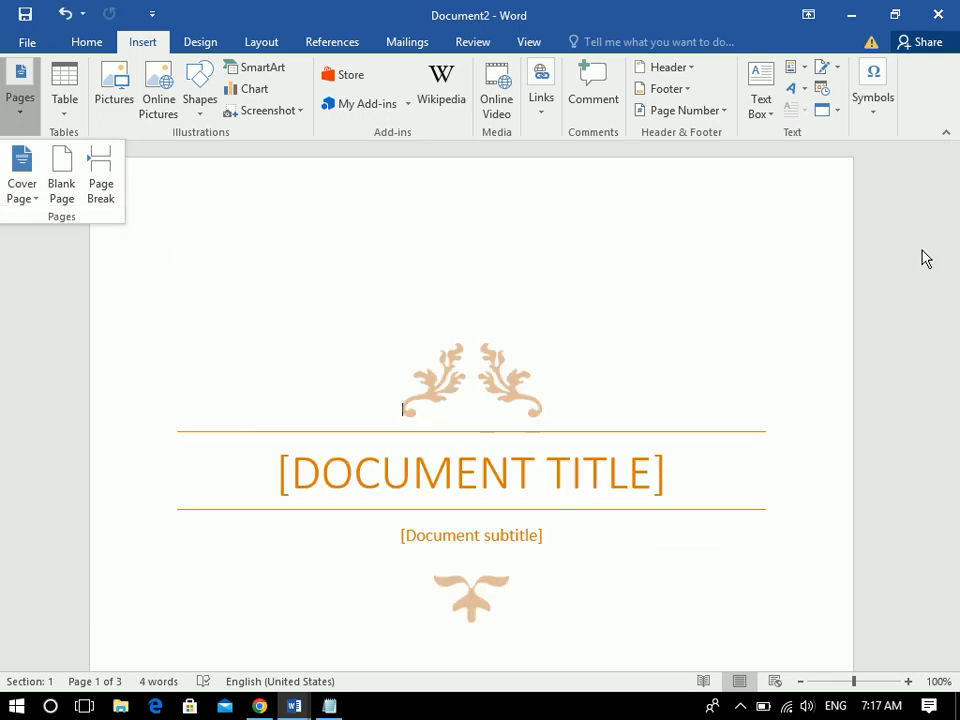
Step: Fill the cover page's title placeholder with "DATABASE"
left_click(954, 227)
left_click_drag(954, 227, 954, 262)
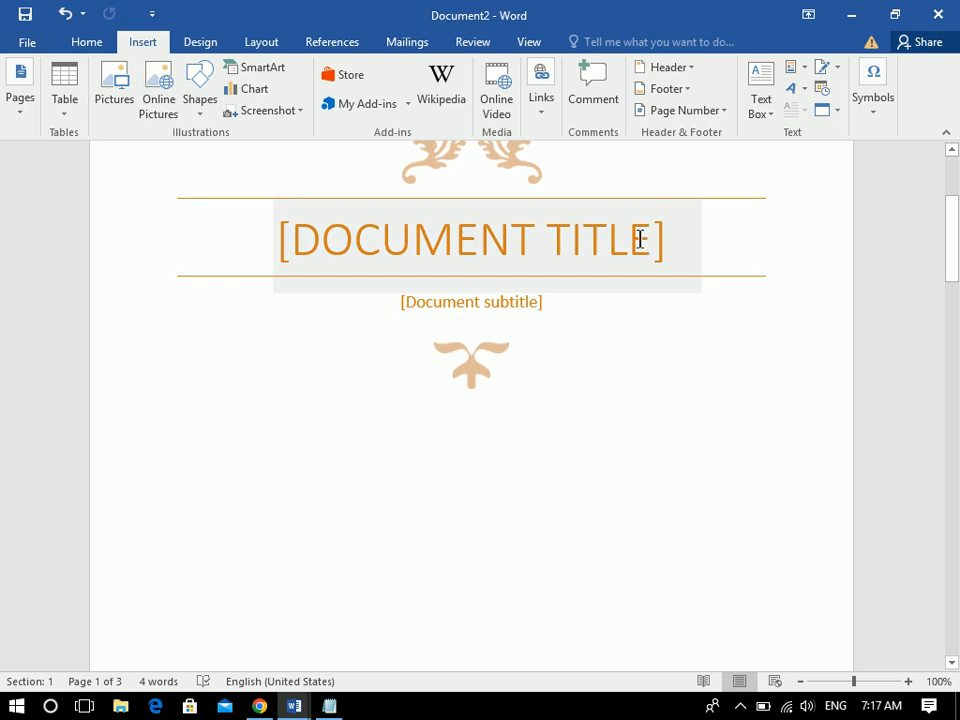
left_click(645, 249)
type("DATABASE")
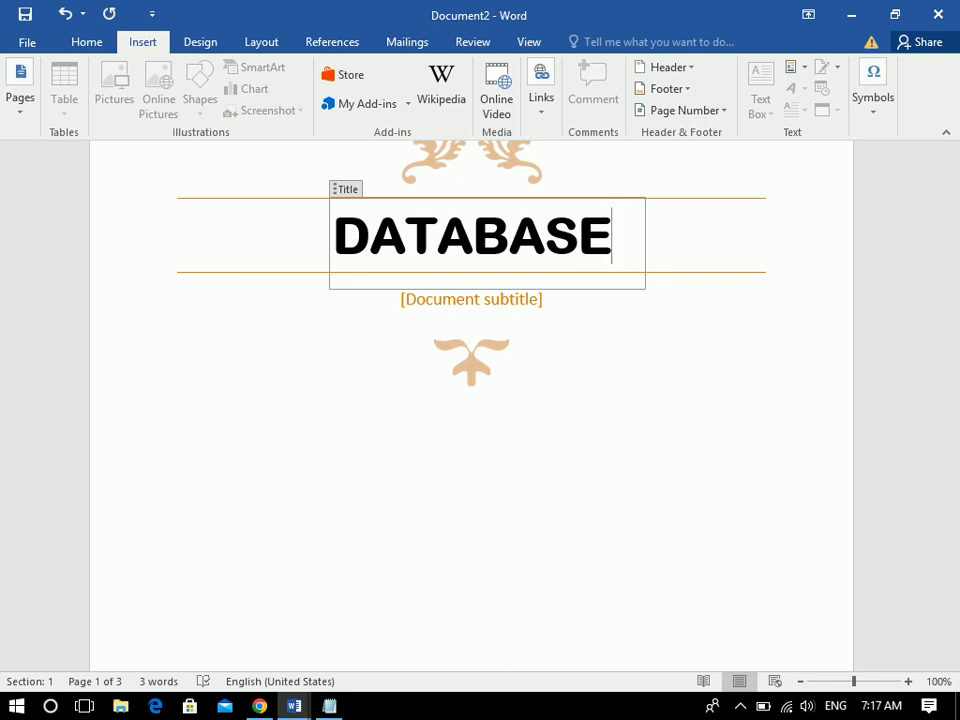
left_click(497, 378)
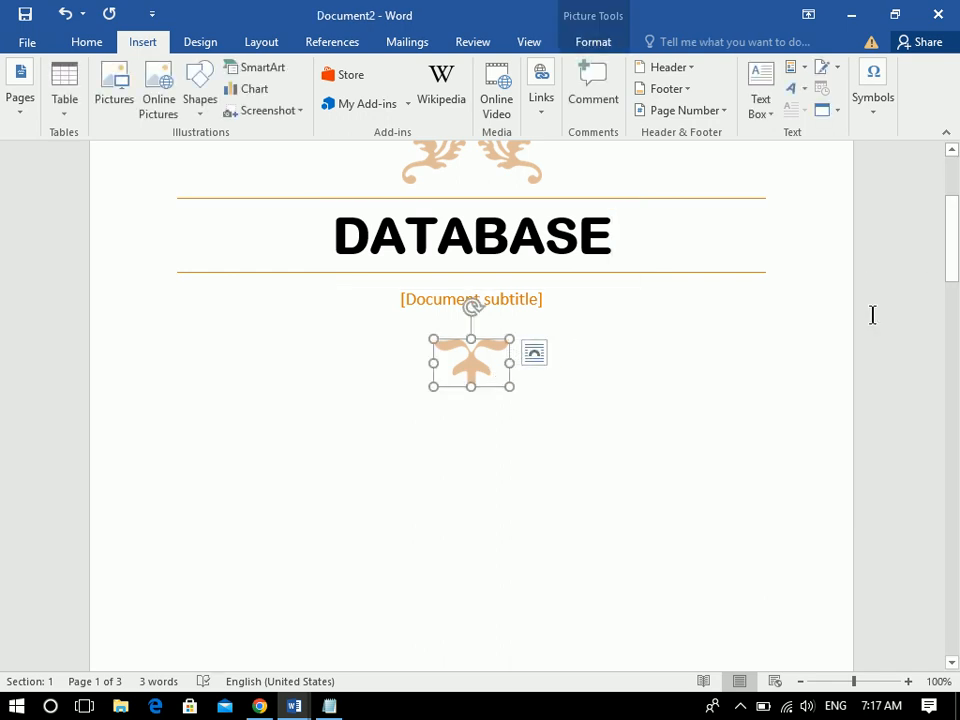
left_click(810, 332)
scroll(958, 268, "up", 4)
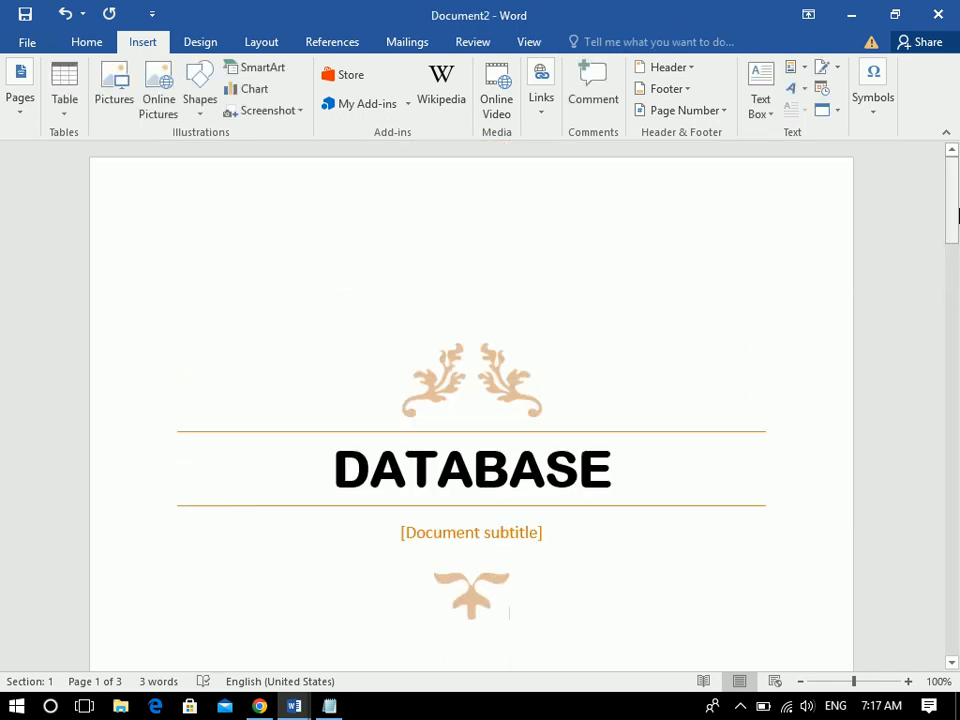
Step: Remove the current cover page from the new document
left_click(14, 116)
left_click(26, 196)
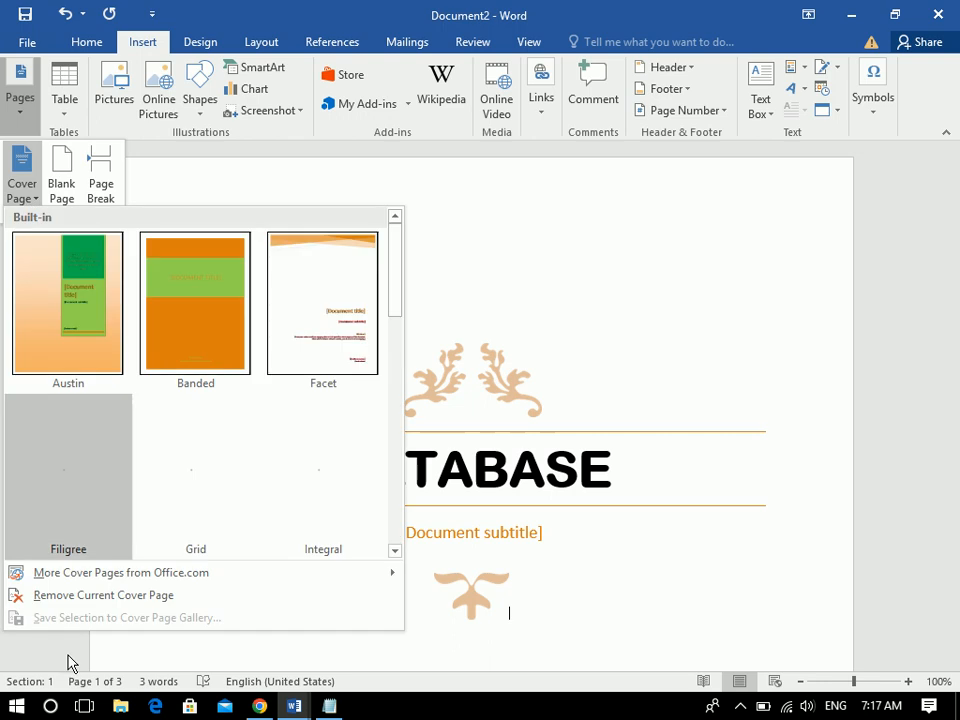
left_click(78, 596)
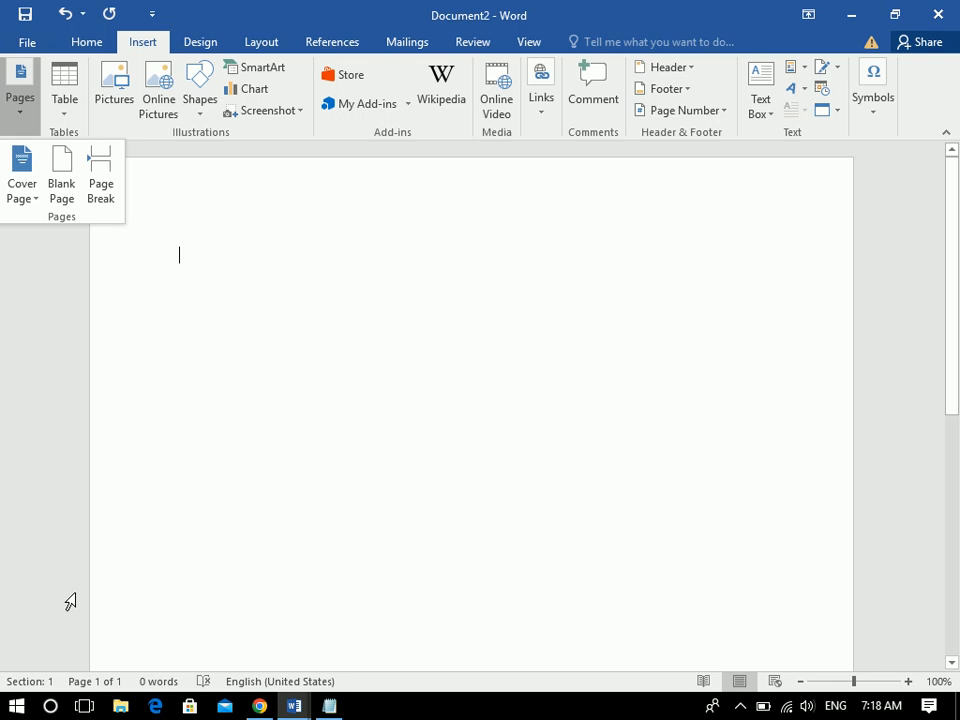
left_click(270, 338)
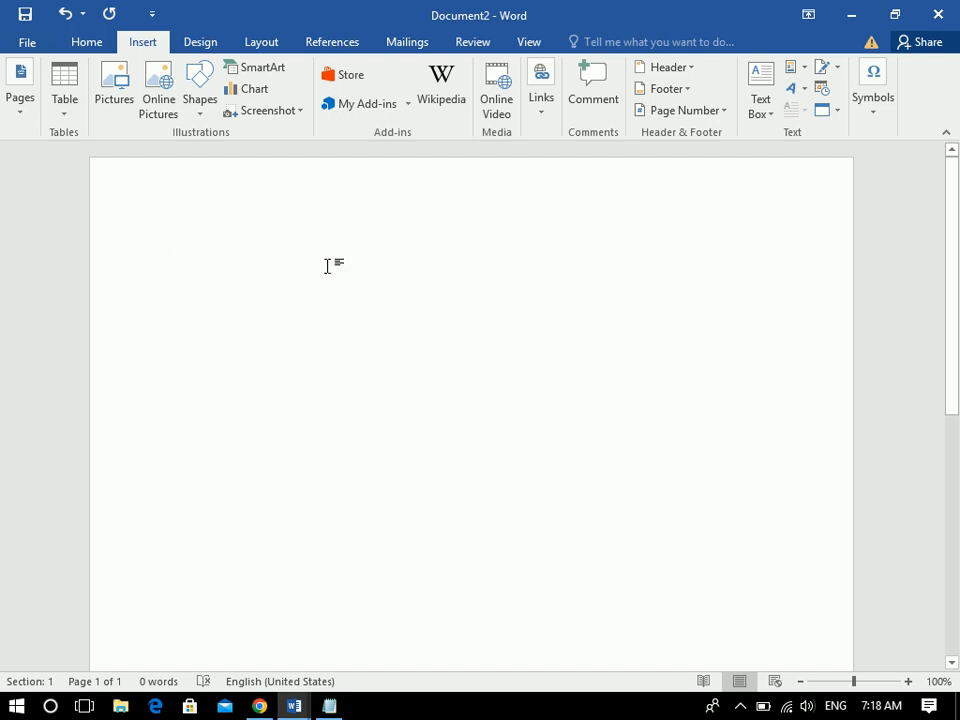
Step: Insert three page breaks in the empty document and delete them again
key("ctrl+Return")
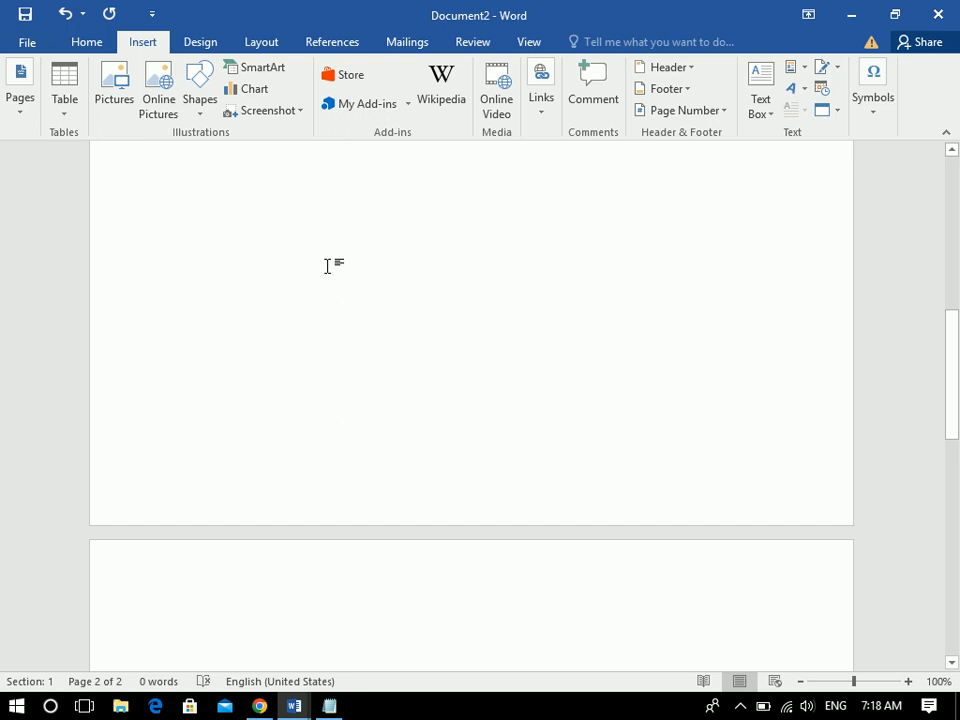
key("ctrl+Return")
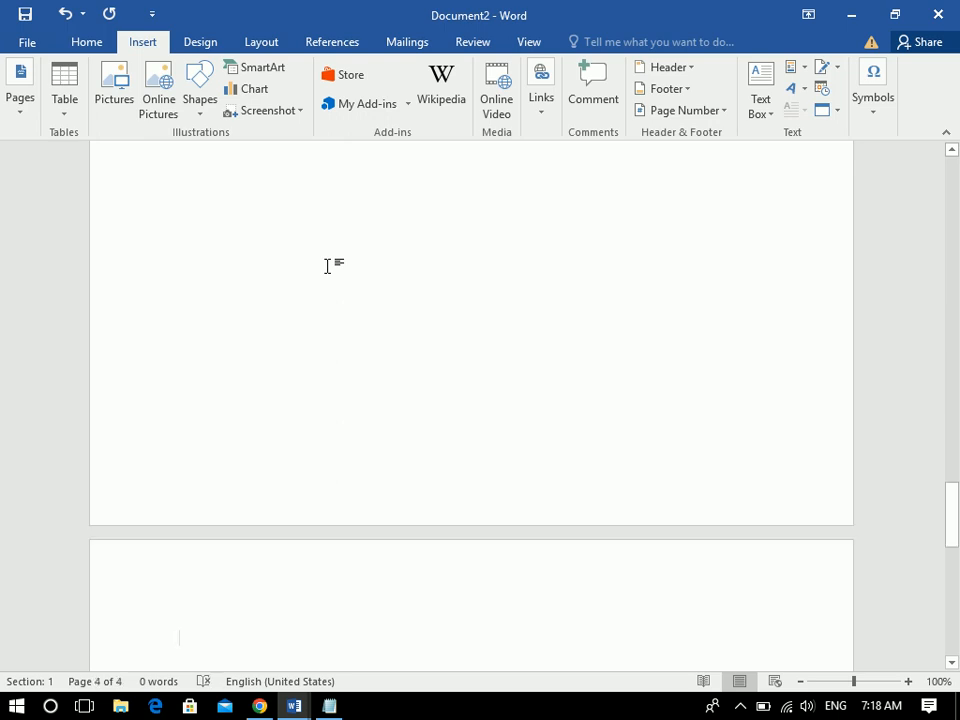
key("BackSpace")
key("BackSpace")
key("BackSpace")
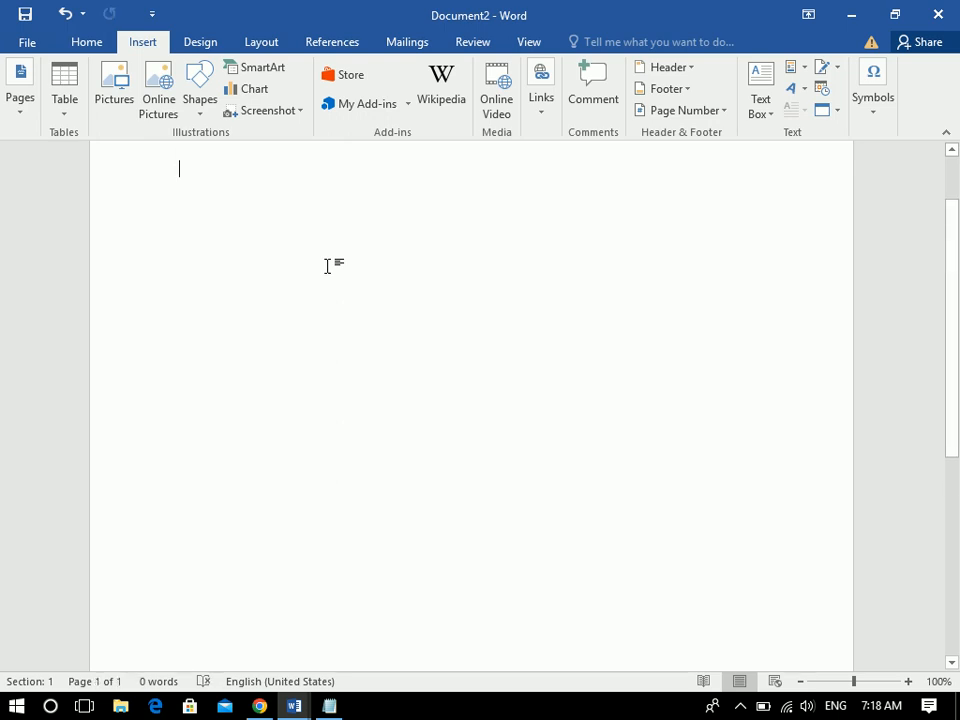
Step: Insert several blank pages into the empty document
left_click(18, 100)
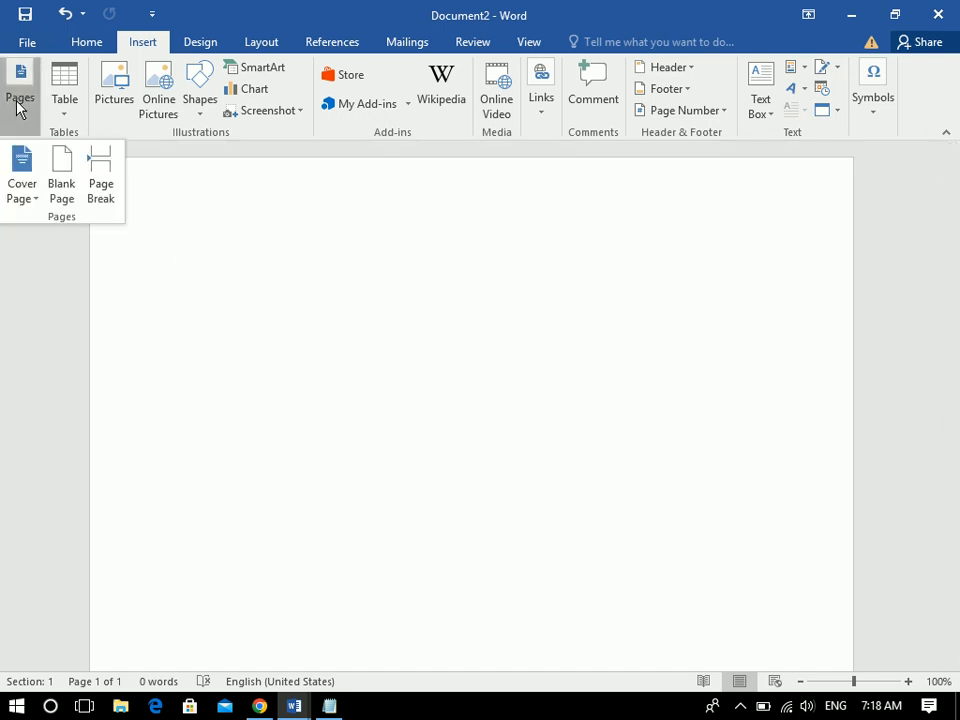
left_click(61, 185)
left_click(61, 185)
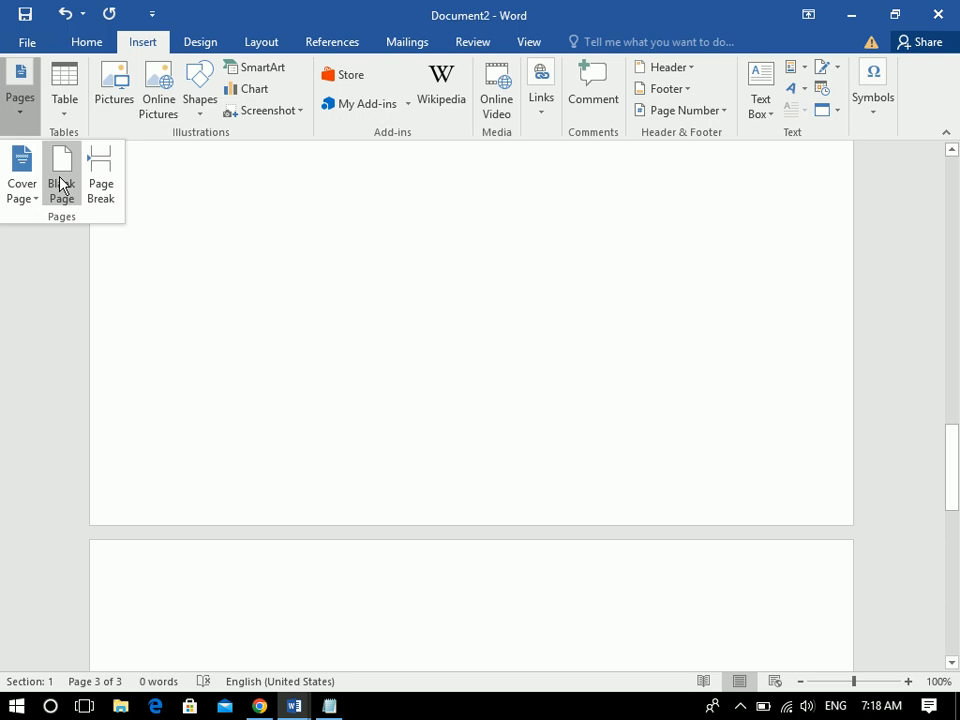
left_click(61, 185)
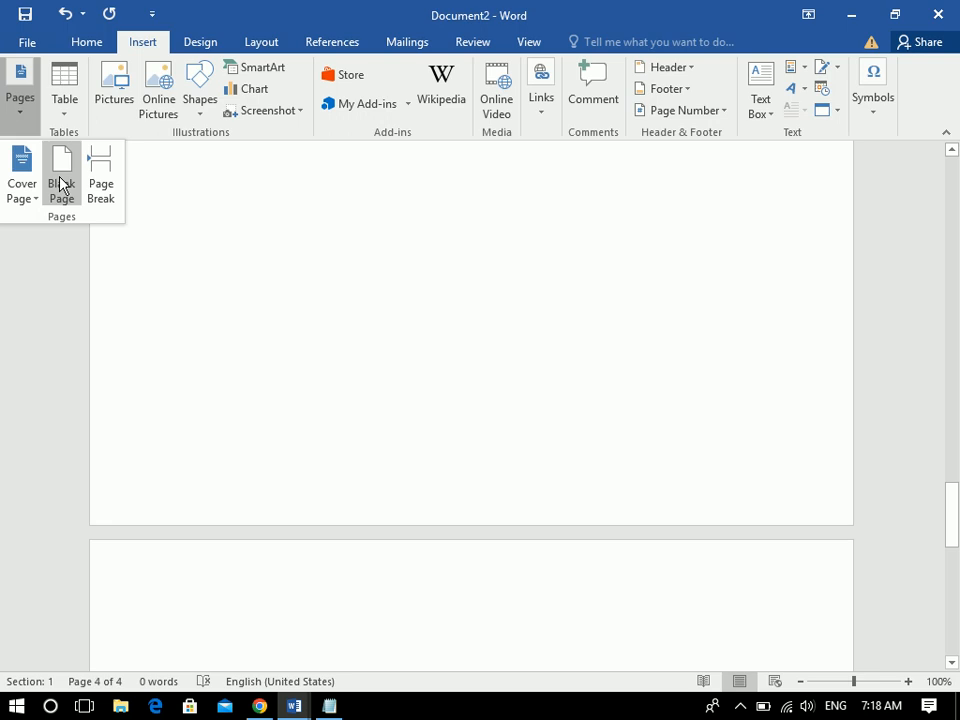
left_click(61, 185)
left_click(61, 185)
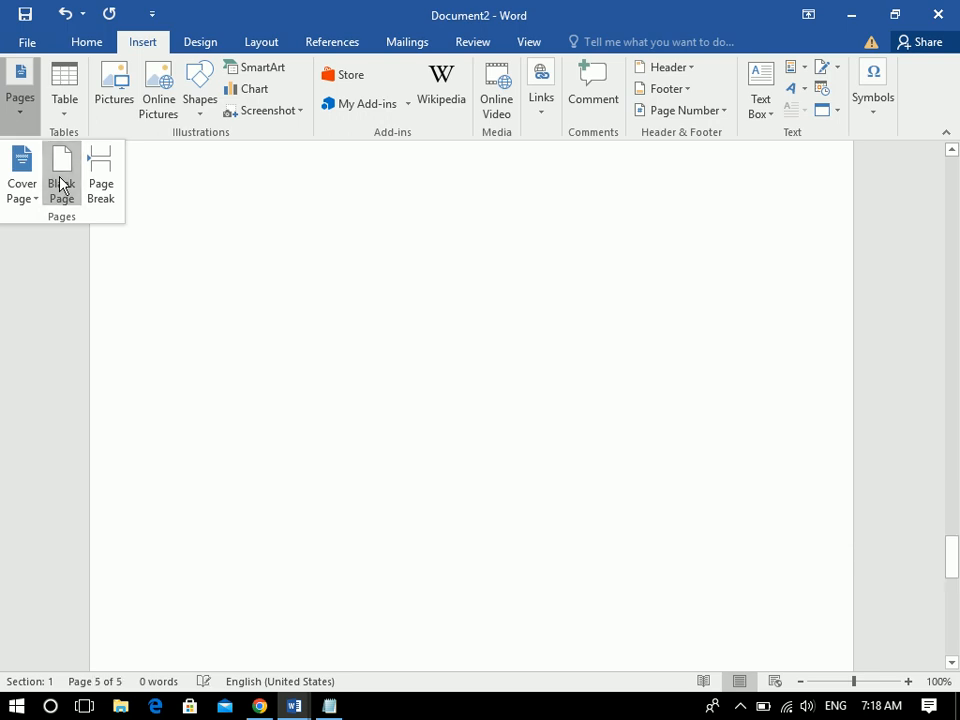
Step: Select the entire document and delete all the inserted blank pages
left_click(237, 616)
key("ctrl+a")
key("Delete")
Step: Fill the document with two runs of =rand() sample text and justify all the paragraphs
left_click(14, 116)
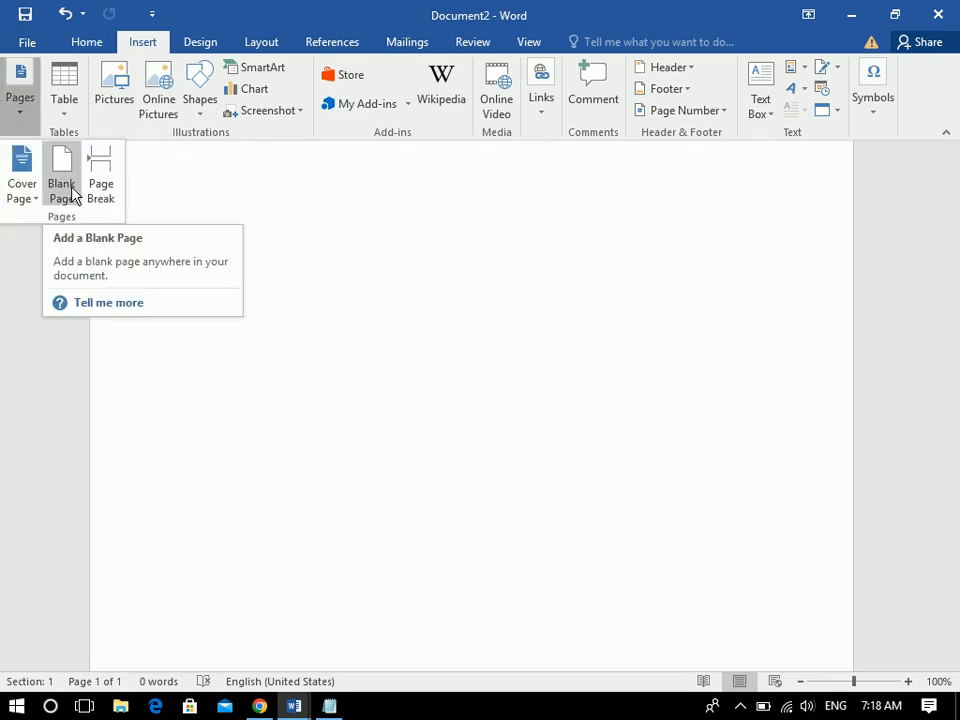
left_click(274, 225)
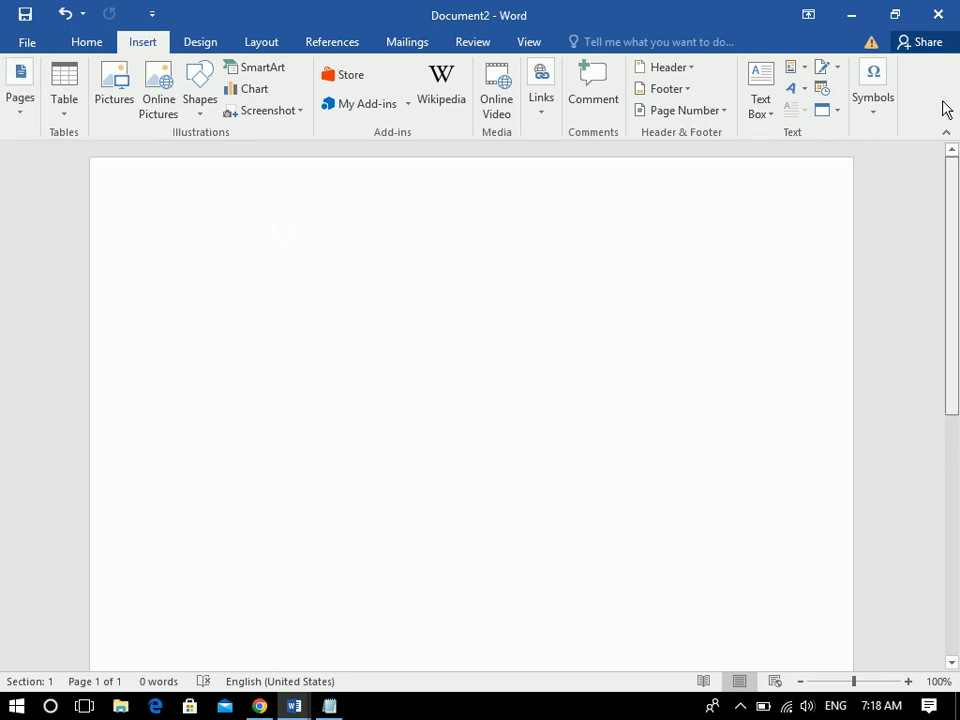
type("=rand")
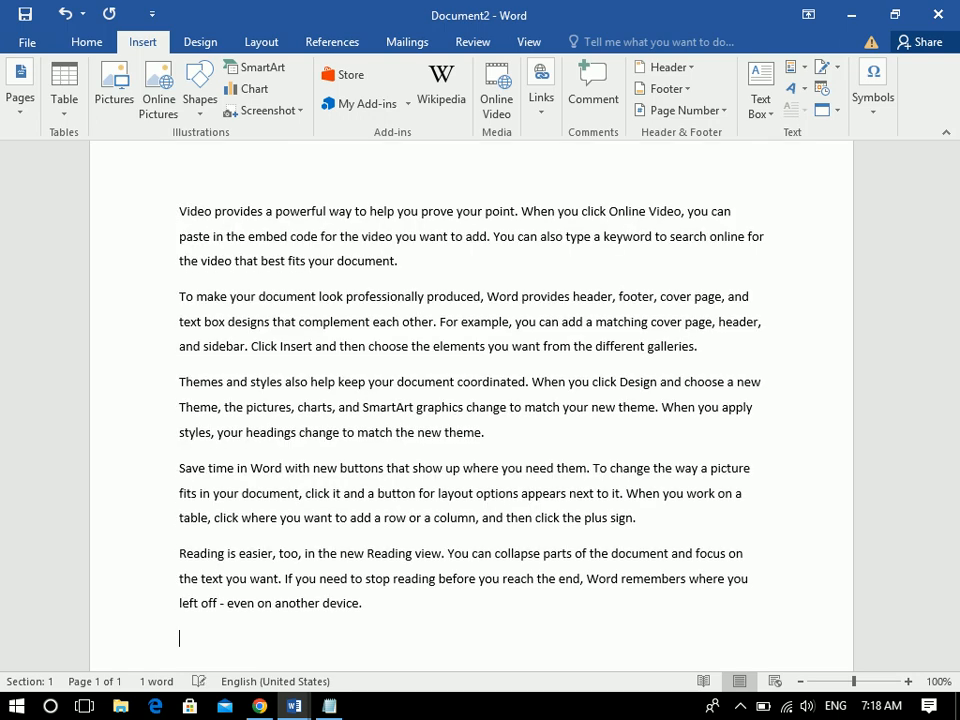
type("=rand()")
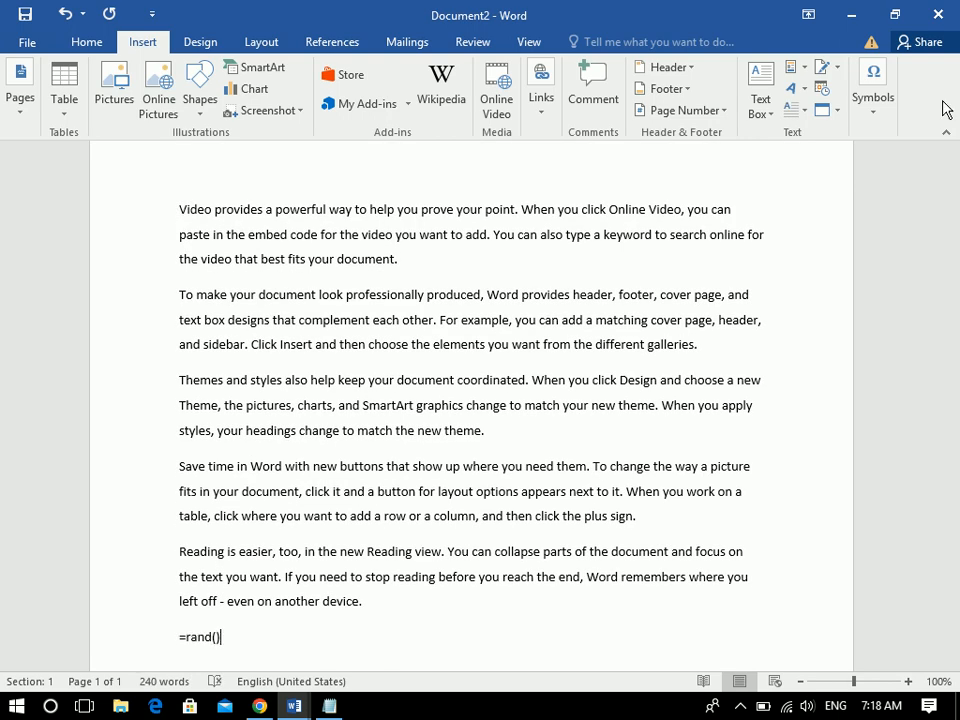
key("Return")
key("ctrl+a")
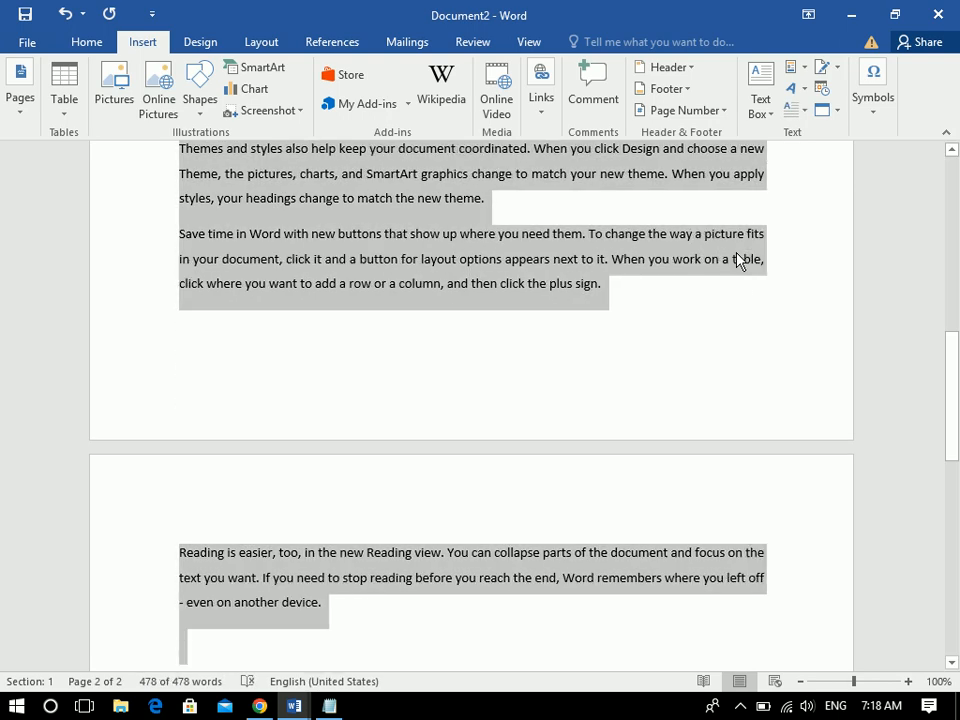
left_click(754, 319)
Step: Insert a page break before the second "Video provides a powerful way" paragraph and check how the text splits across the pages
left_click_drag(951, 360, 941, 288)
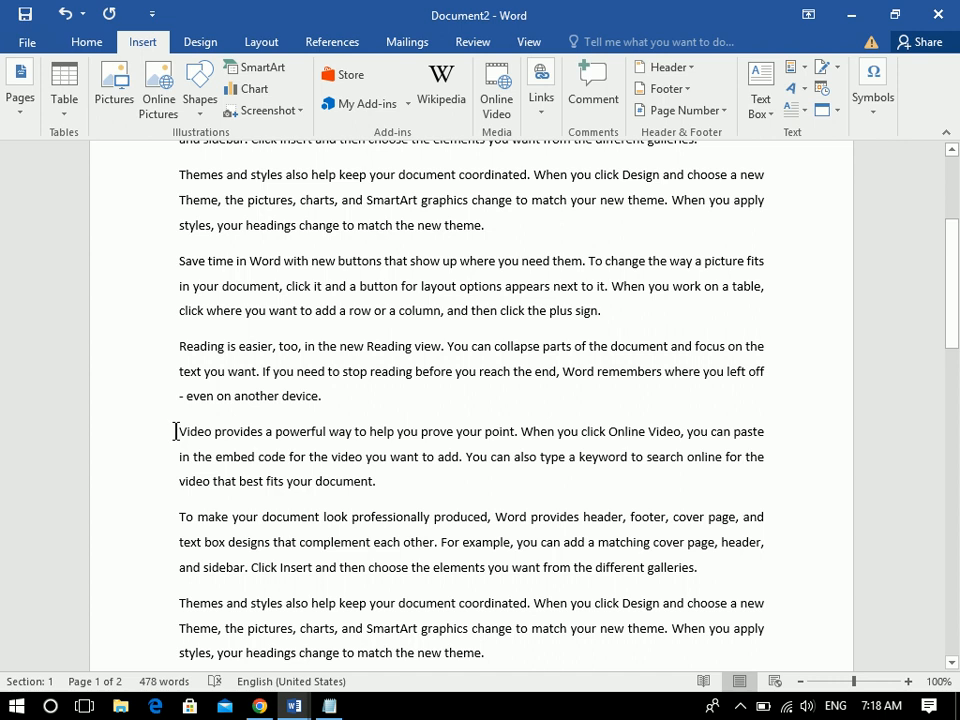
left_click(176, 431)
left_click(18, 100)
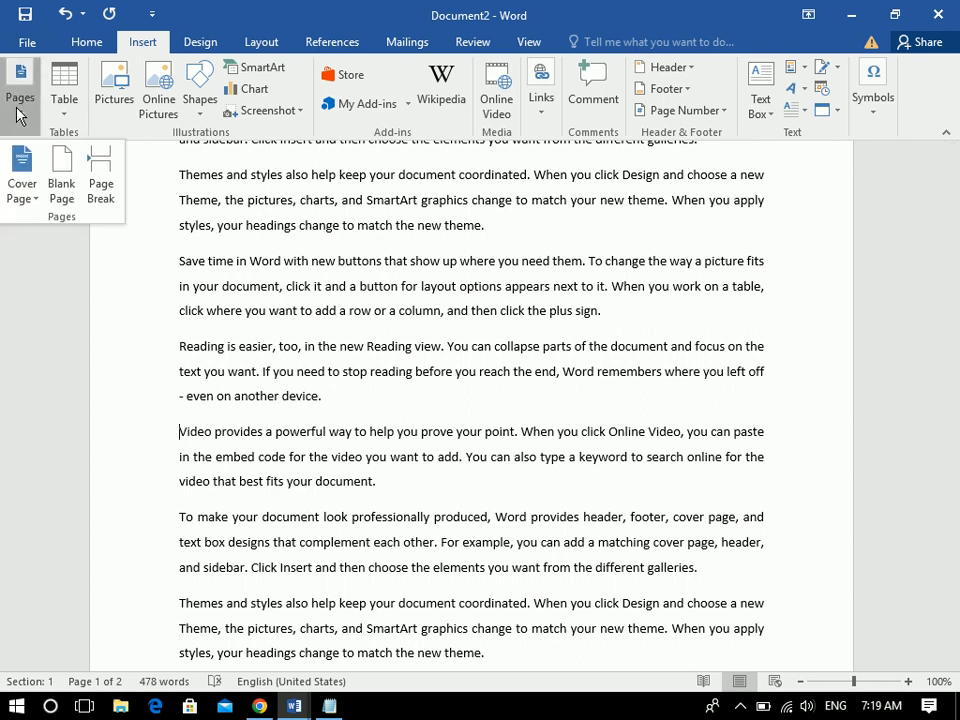
left_click(106, 202)
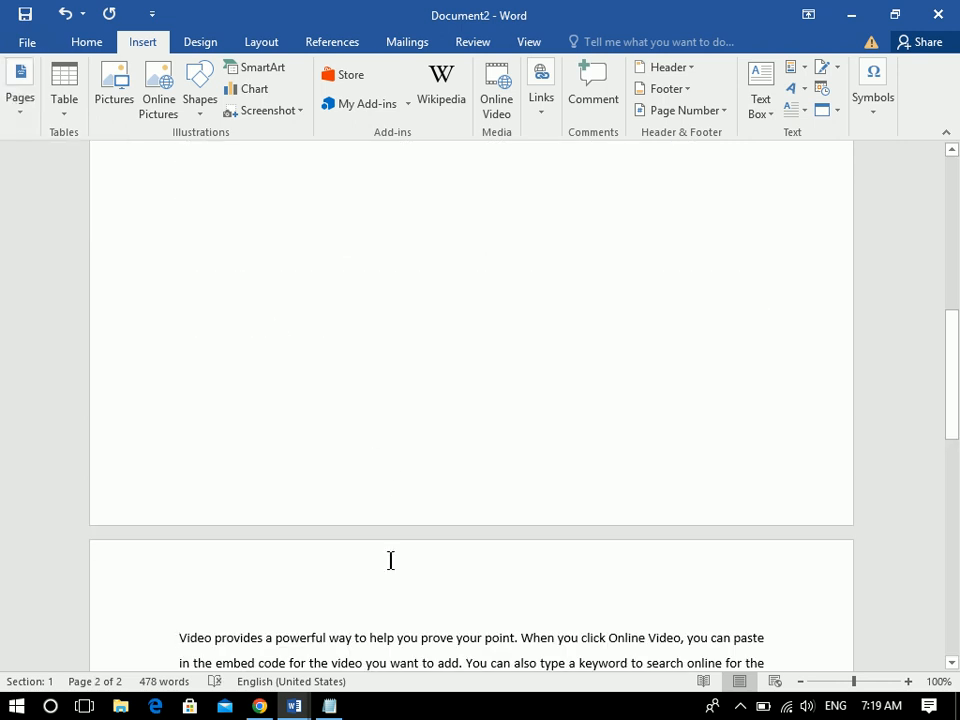
mouse_move(957, 447)
left_mouse_down()
mouse_move(945, 236)
mouse_move(955, 450)
left_mouse_up()
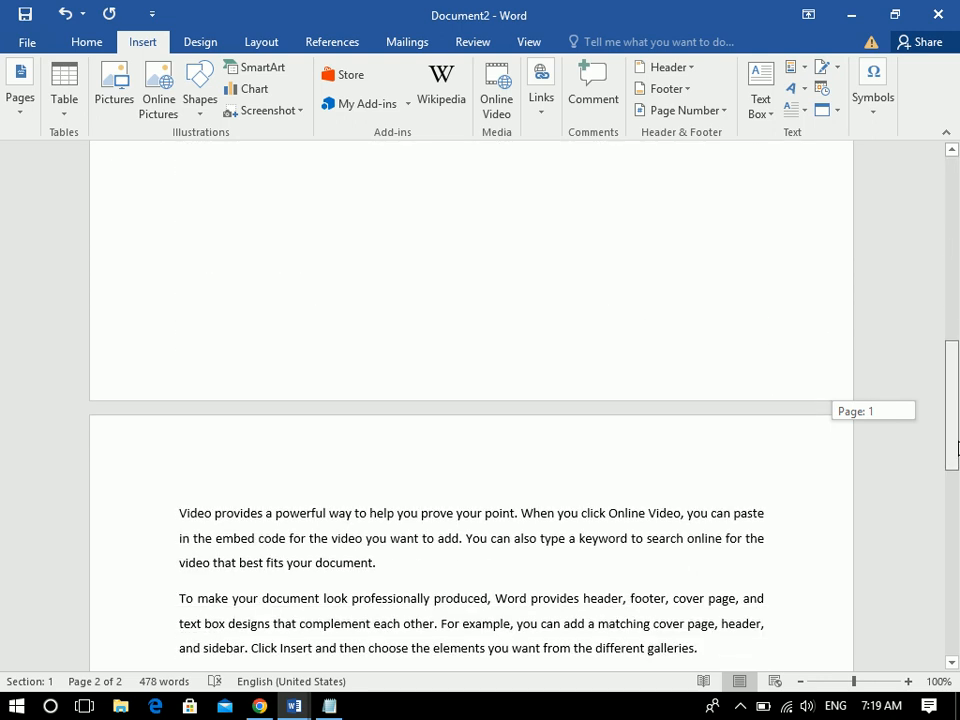
left_click_drag(955, 449, 955, 350)
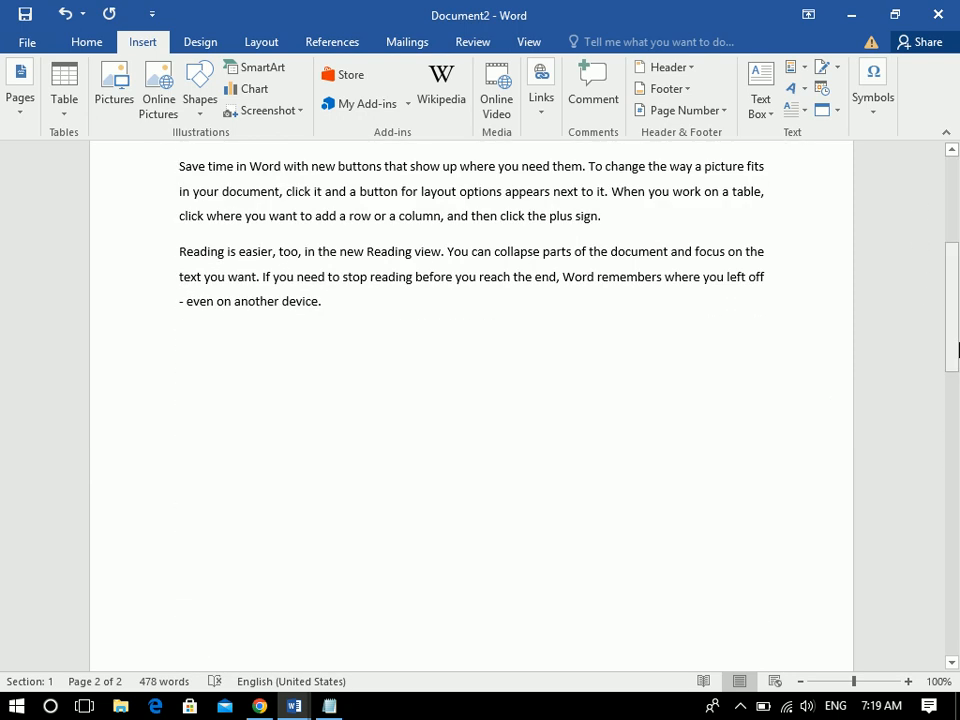
Step: Undo the page break, insert it again before the same paragraph and undo it once more after reviewing the pages
left_click(17, 98)
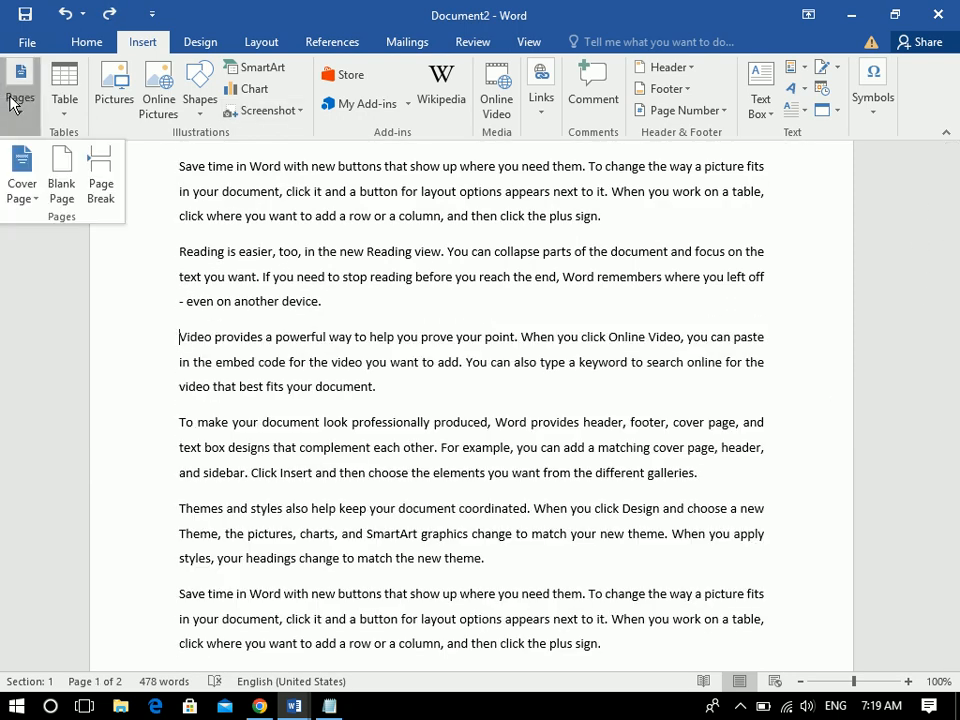
left_click(265, 228)
key("ctrl+Return")
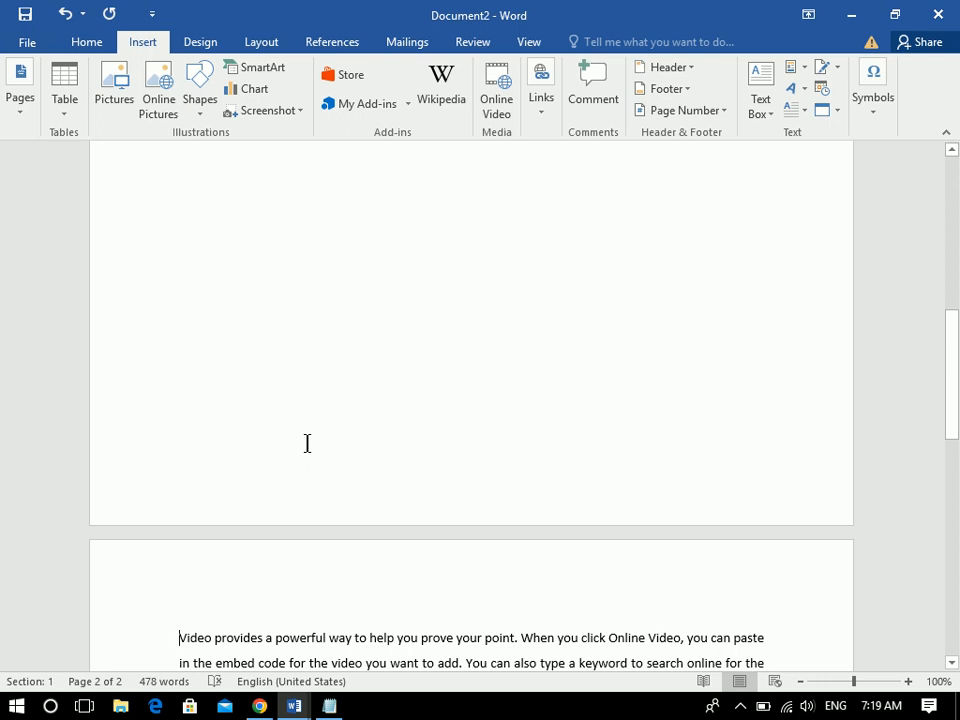
scroll(307, 443, "down", 5)
left_click_drag(953, 364, 927, 248)
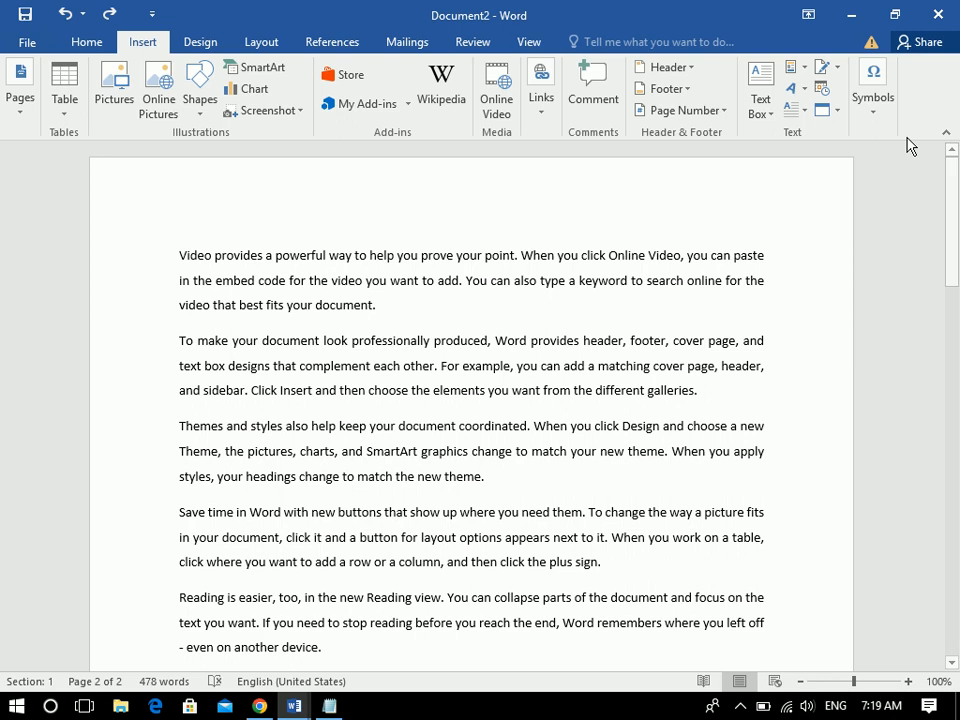
left_click(17, 100)
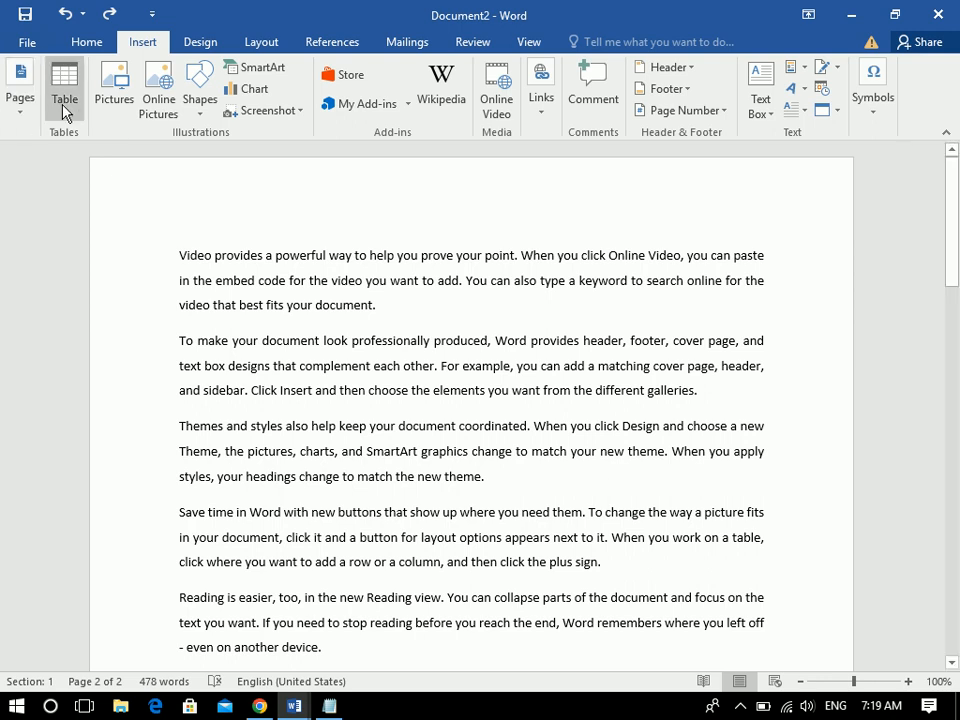
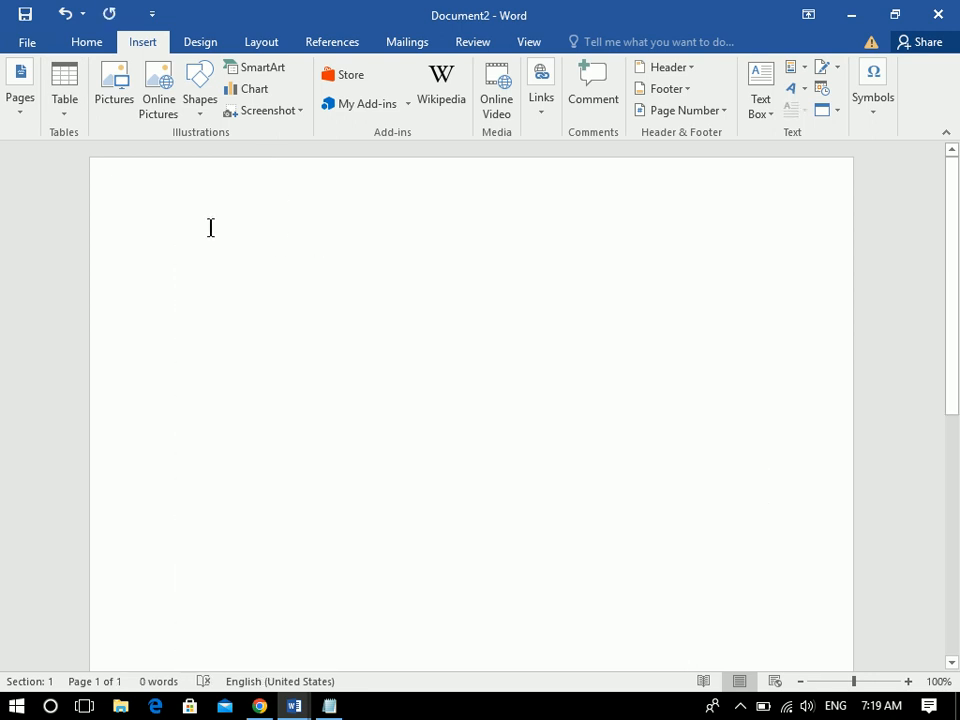
left_click(72, 121)
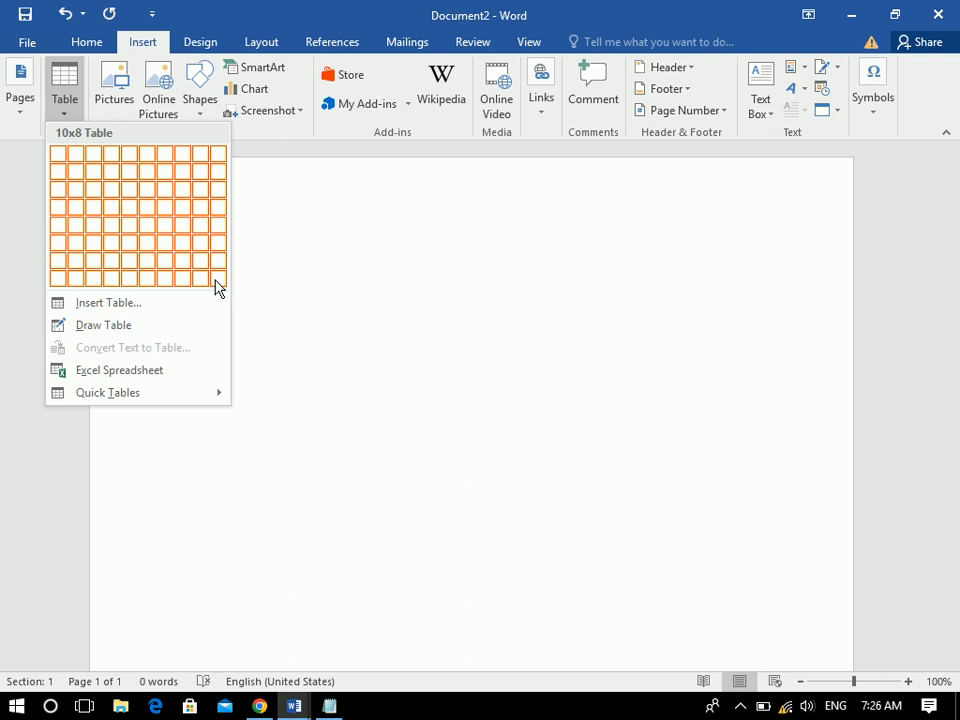
left_click(289, 298)
left_click(68, 114)
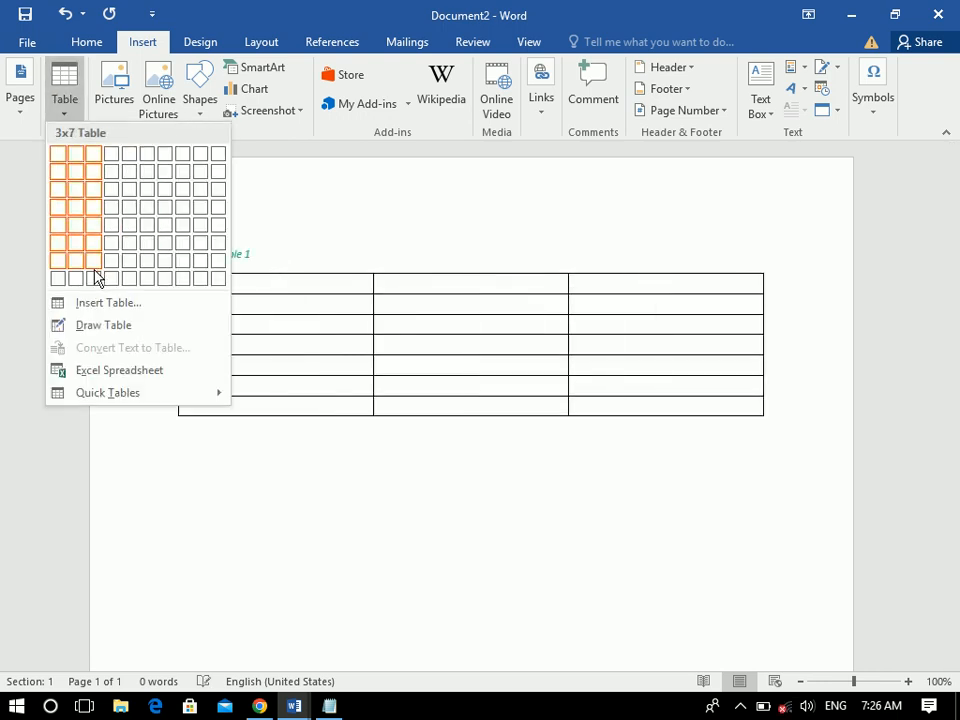
left_click(356, 242)
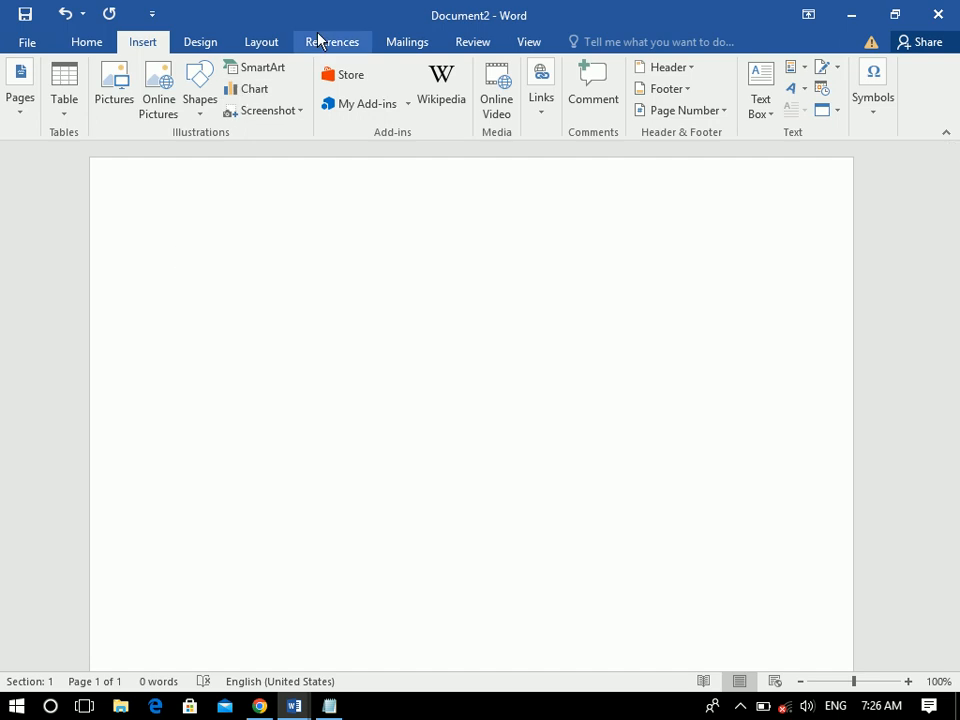
Step: Turn off automatic captions for Microsoft Word tables in the AutoCaption settings
left_click(334, 44)
left_click(518, 118)
left_click(392, 424)
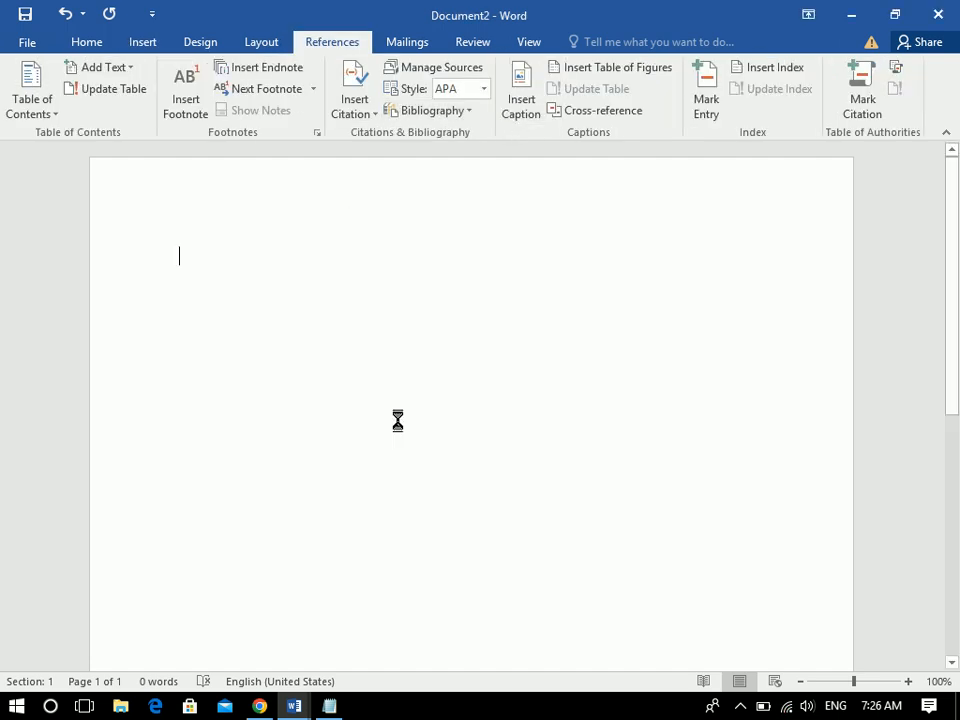
left_click(334, 327)
left_click(498, 474)
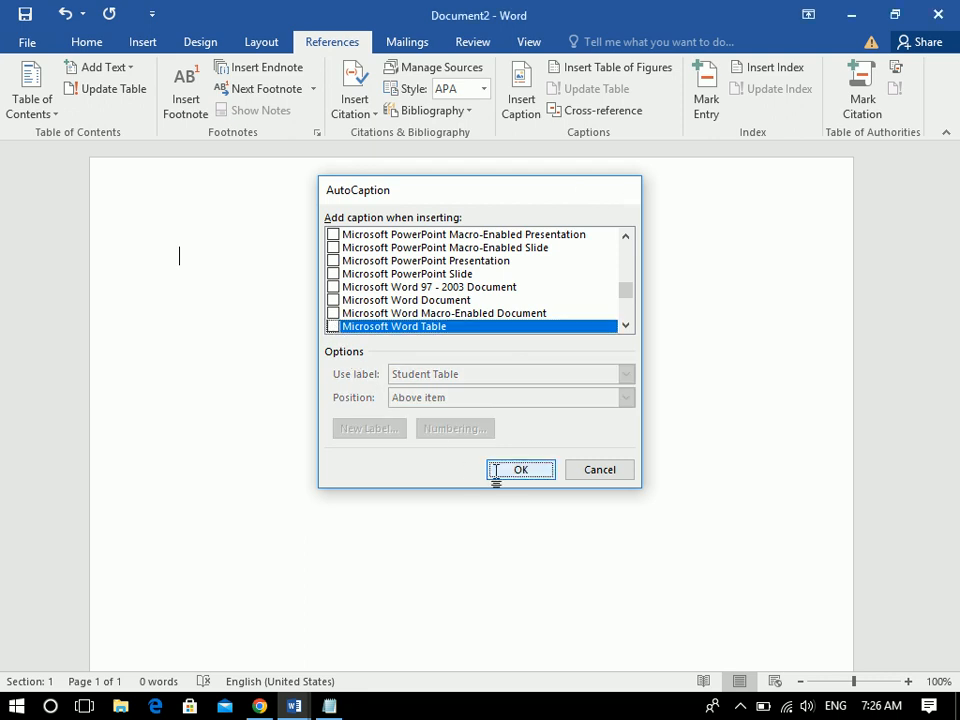
Step: Insert a table of three columns and eight rows, and add four more columns after its last column
left_click(142, 44)
left_click(66, 108)
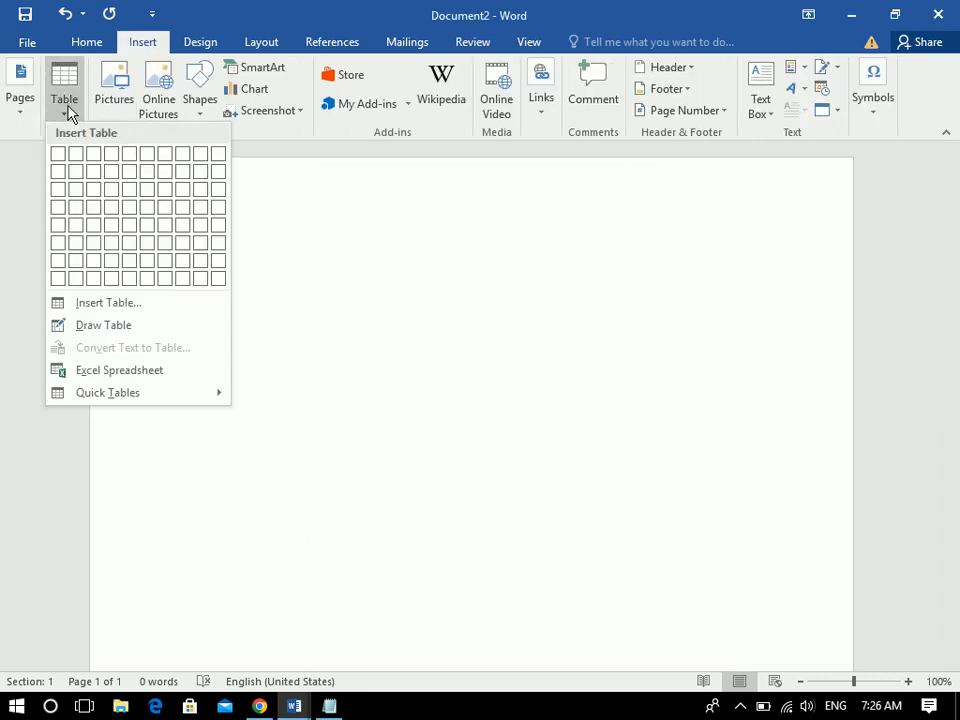
left_click(89, 281)
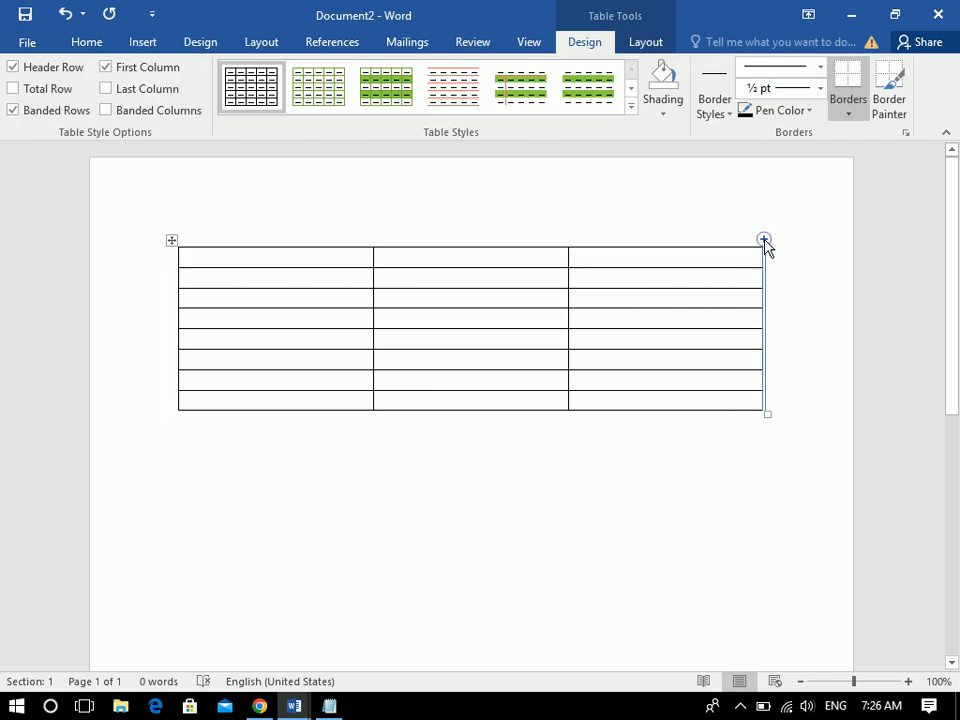
left_click(763, 241)
left_click(763, 241)
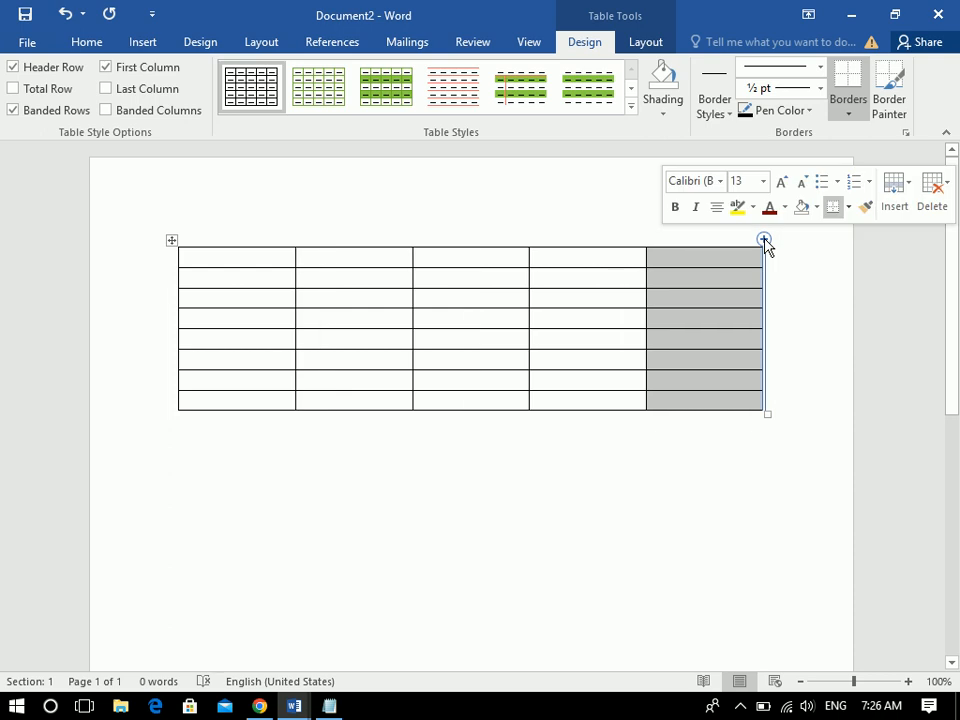
left_click(763, 241)
left_click(763, 241)
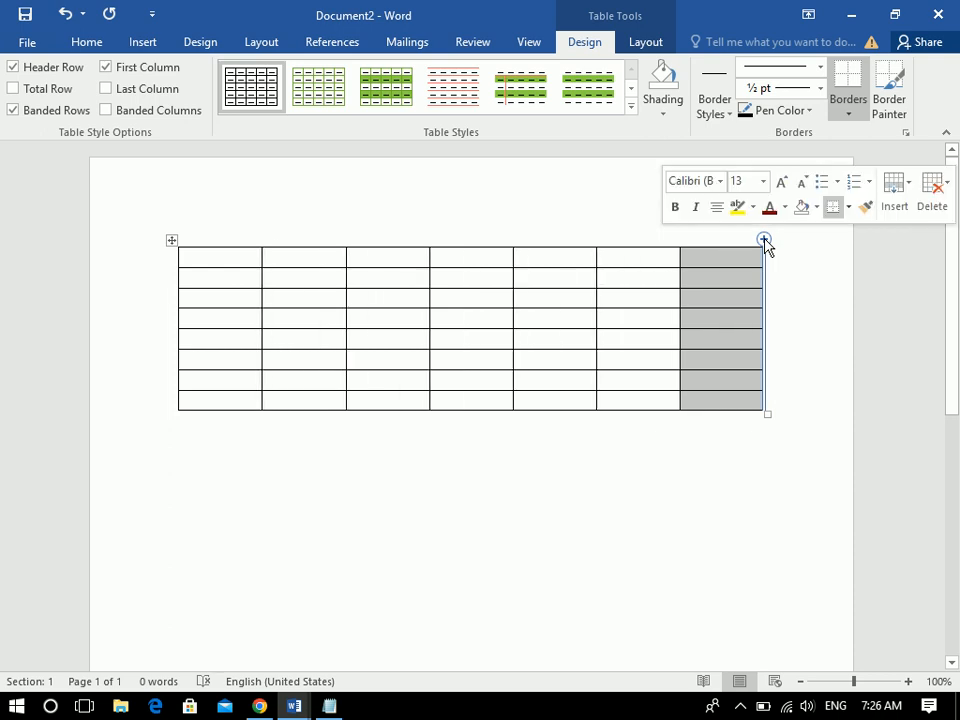
Step: Add ten rows below the table's eighth row, and delete the whole table from the document
left_click(223, 257)
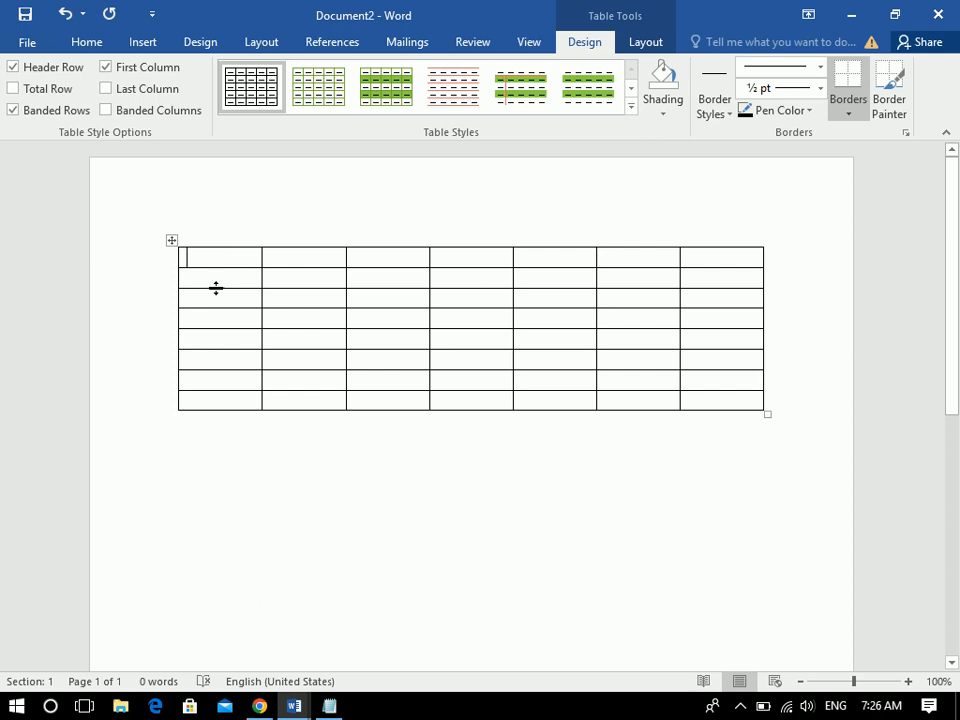
left_click(171, 412)
left_click(171, 412)
left_click(171, 412)
left_click(171, 412)
left_click(171, 412)
left_click(171, 412)
left_click(171, 412)
left_click(171, 412)
left_click(171, 412)
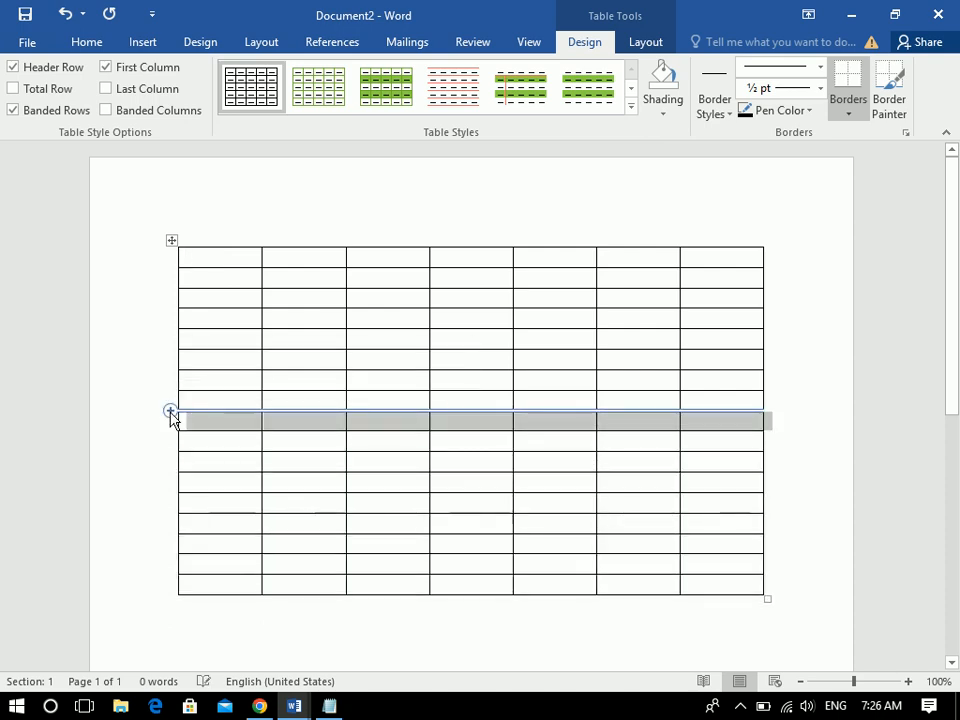
left_click(171, 412)
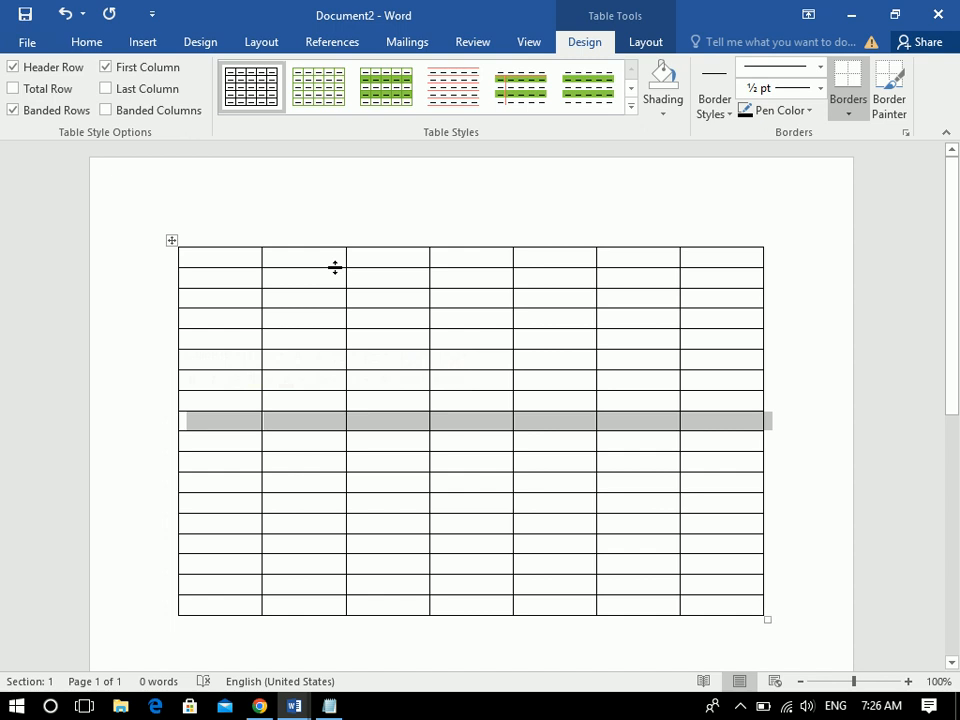
key("ctrl+a")
key("Delete")
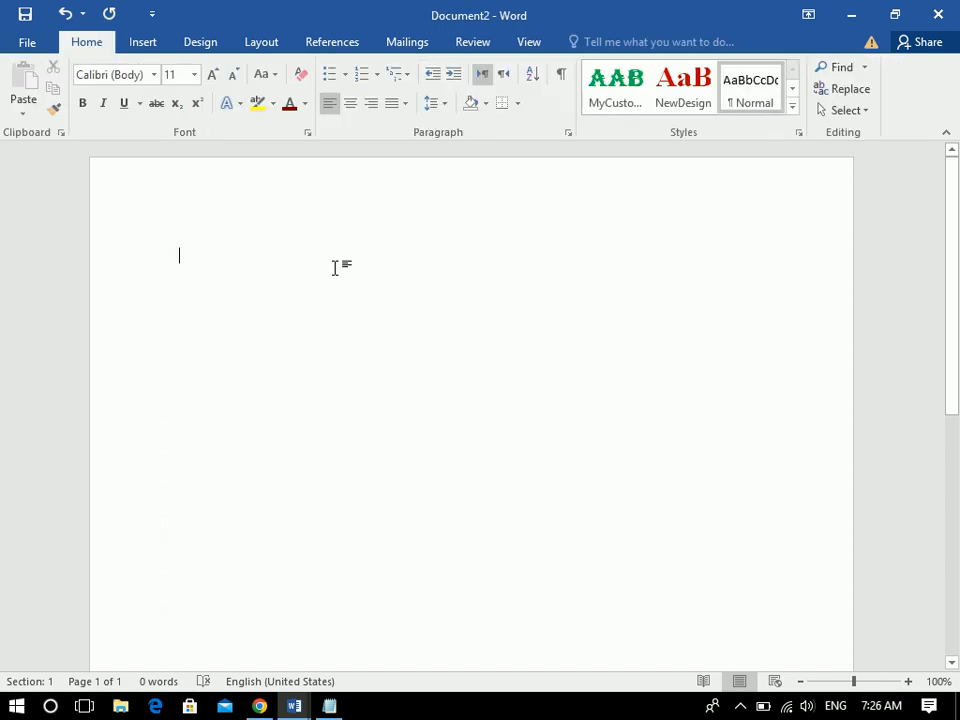
Step: Insert a table with 3 columns and 2 rows by entering its dimensions, and undo it
left_click(150, 42)
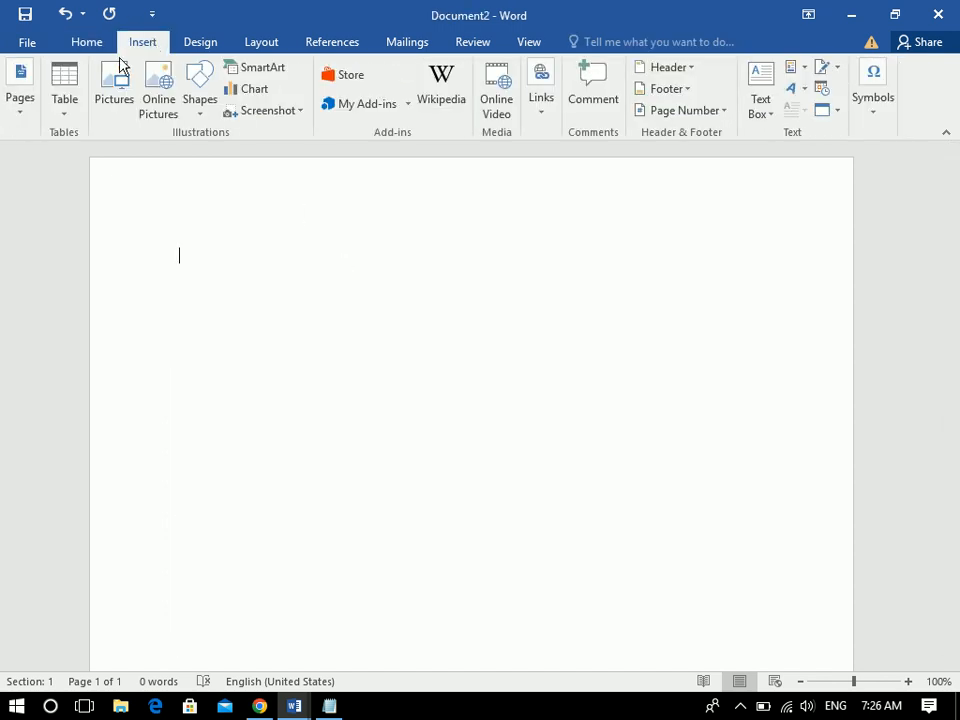
left_click(65, 88)
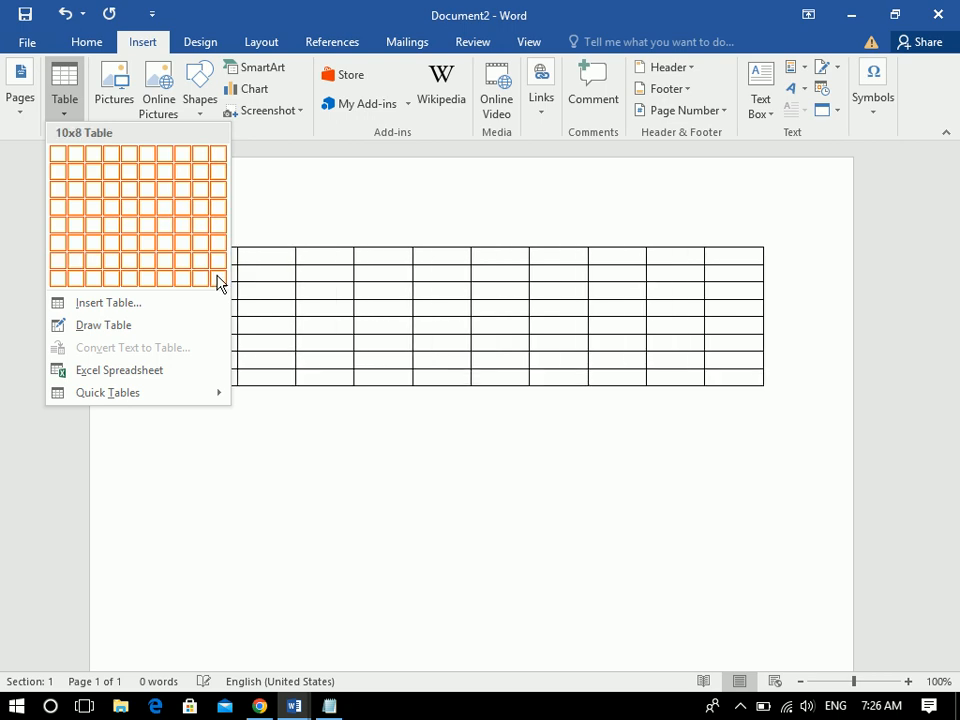
left_click(112, 311)
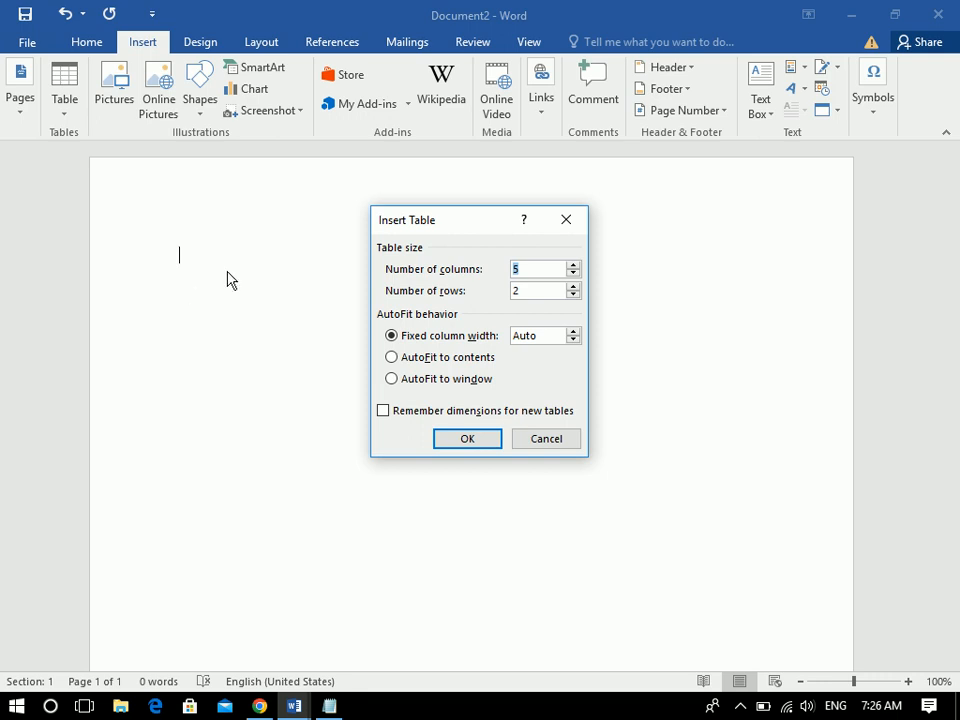
left_click_drag(403, 227, 312, 136)
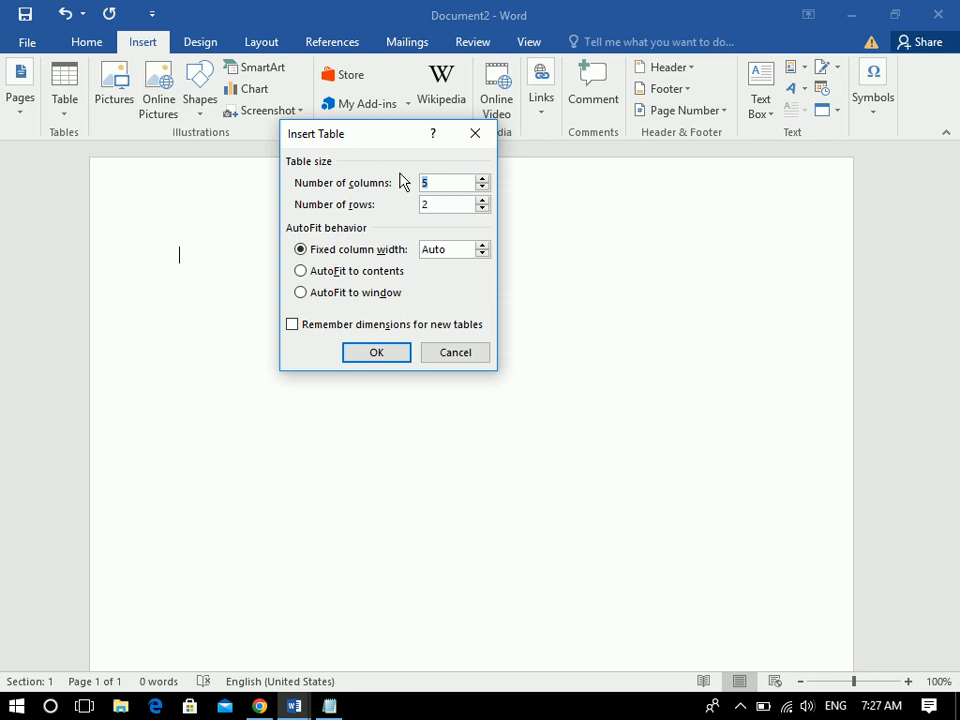
type("3")
left_click(379, 359)
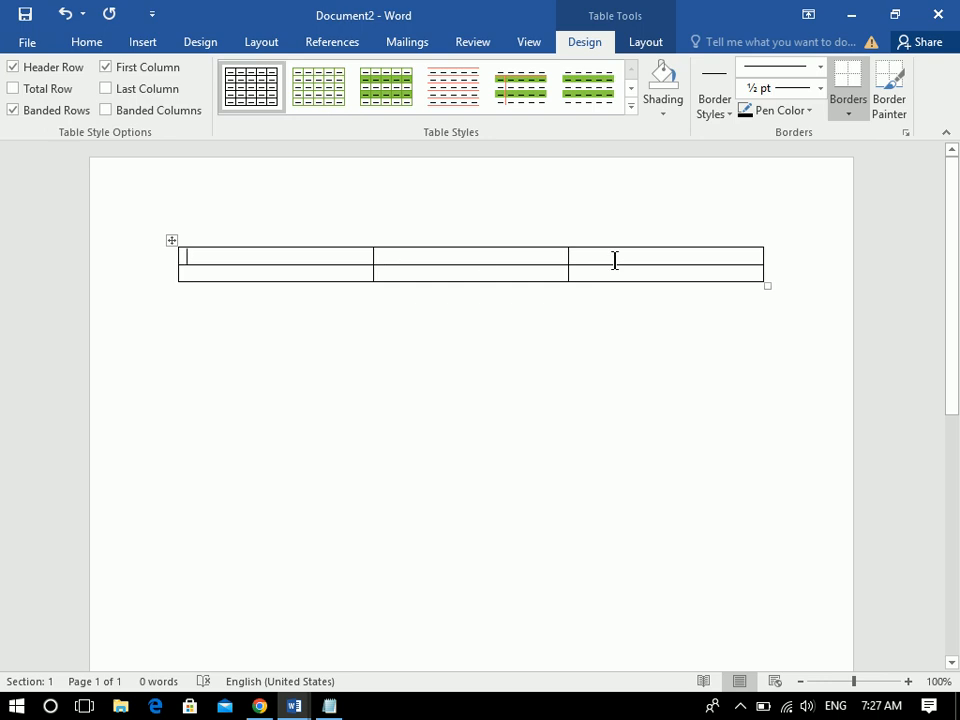
key("ctrl+z")
Step: Insert a table with 10 columns and 20 rows by entering its dimensions, and undo it
left_click(135, 42)
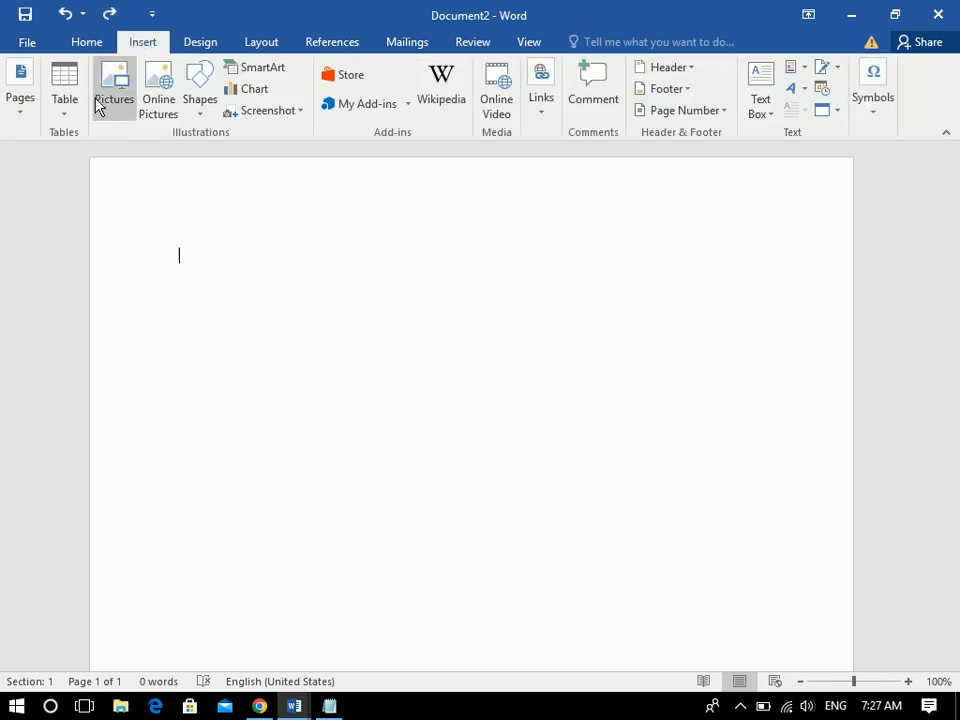
left_click(79, 105)
left_click(103, 302)
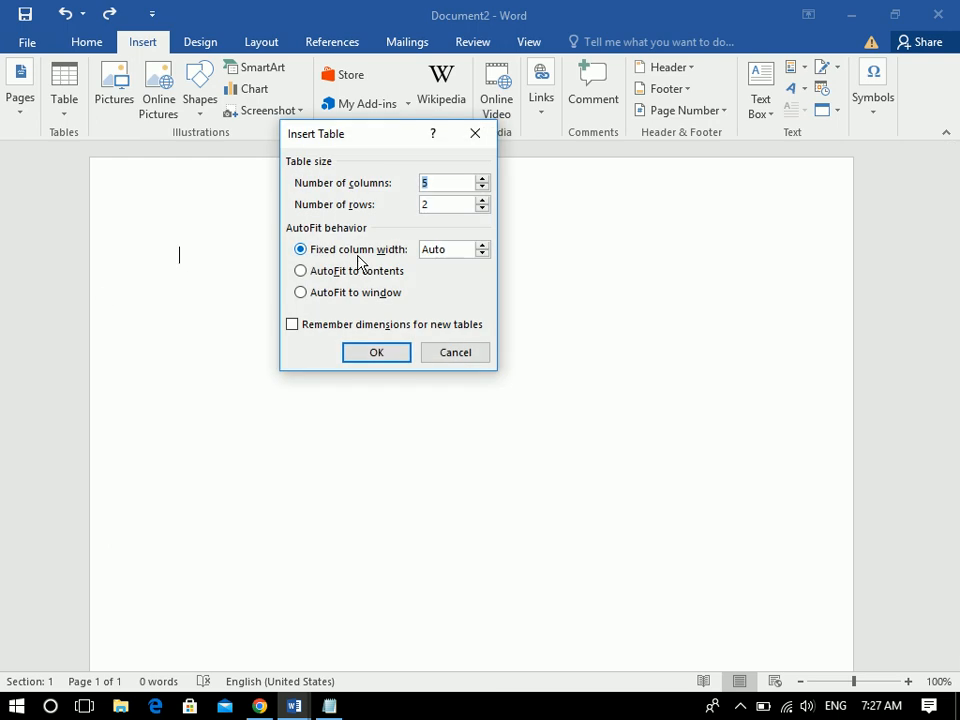
type("10")
left_click(377, 353)
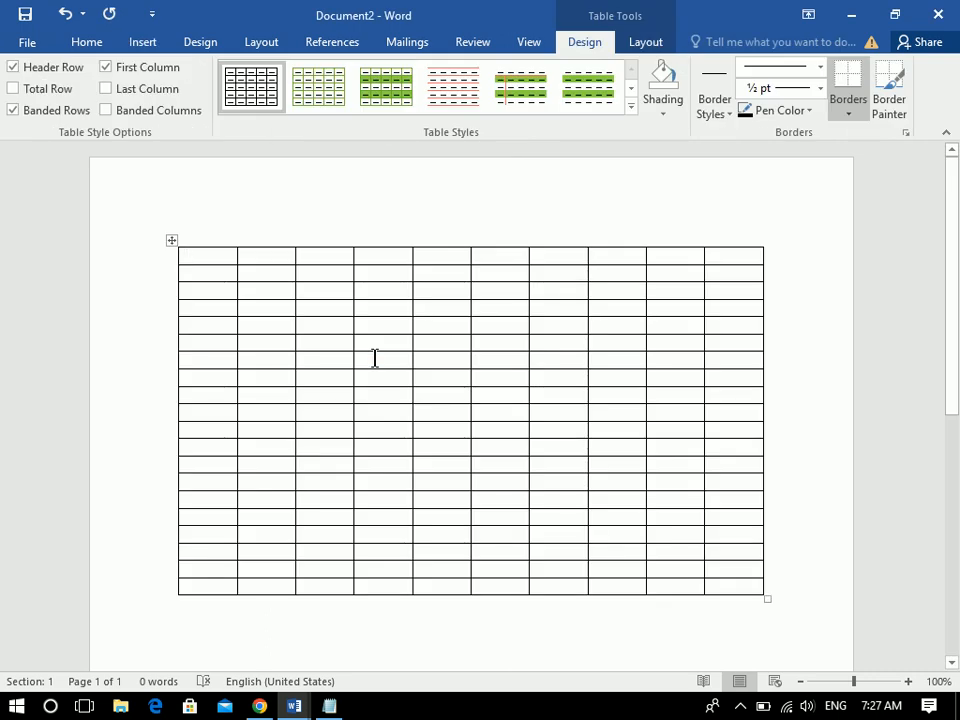
key("ctrl+z")
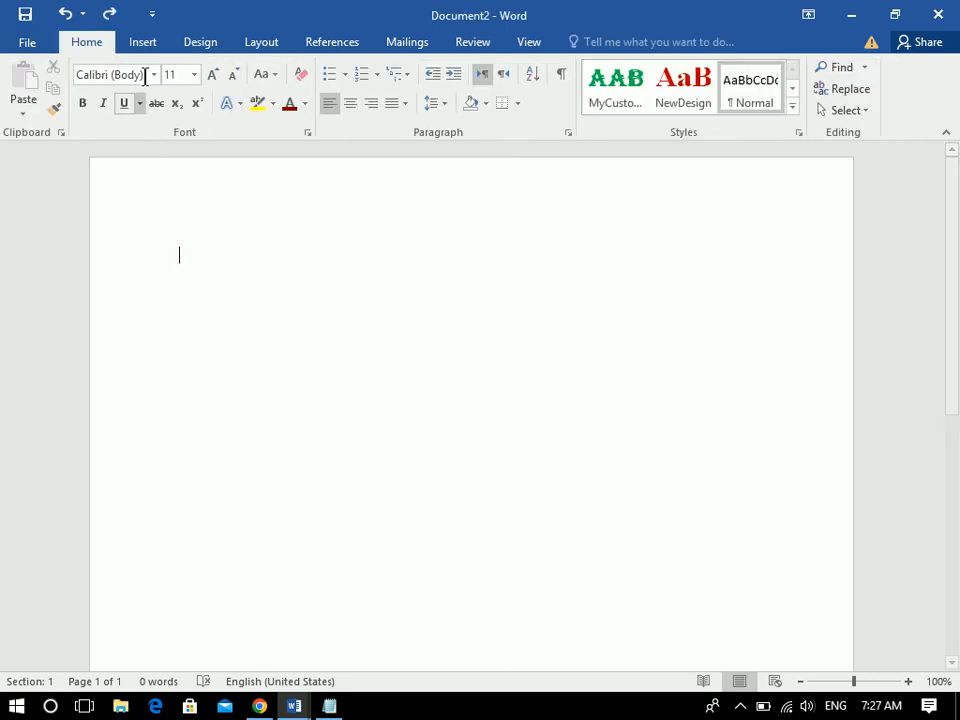
Step: Insert a table with 4 columns and 2 rows using a narrow fixed column width, and undo it
left_click(144, 42)
left_click(80, 113)
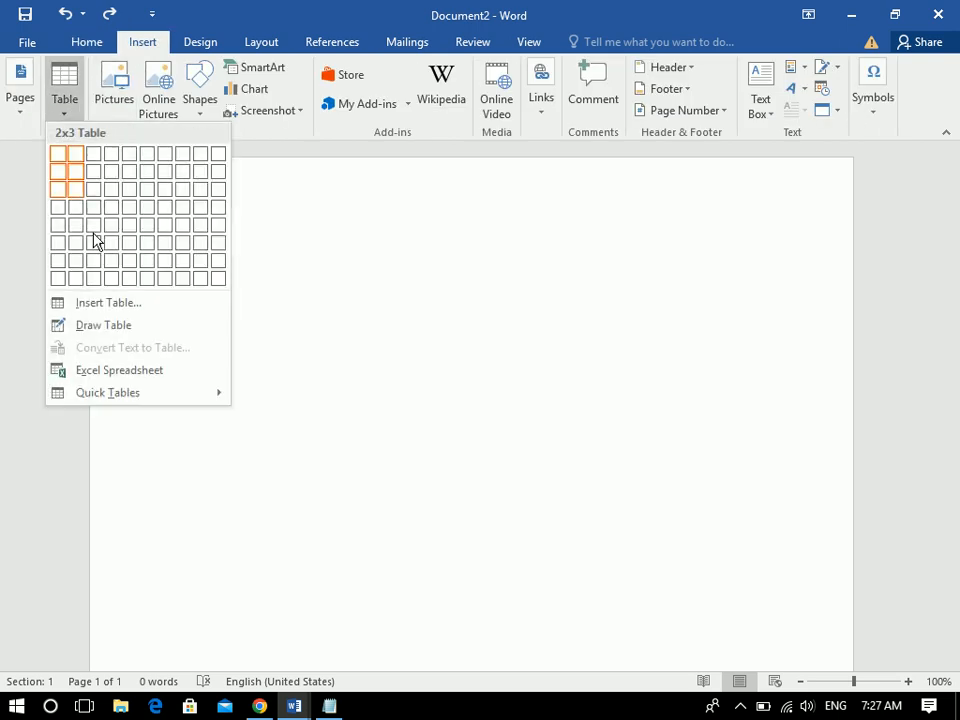
left_click(107, 312)
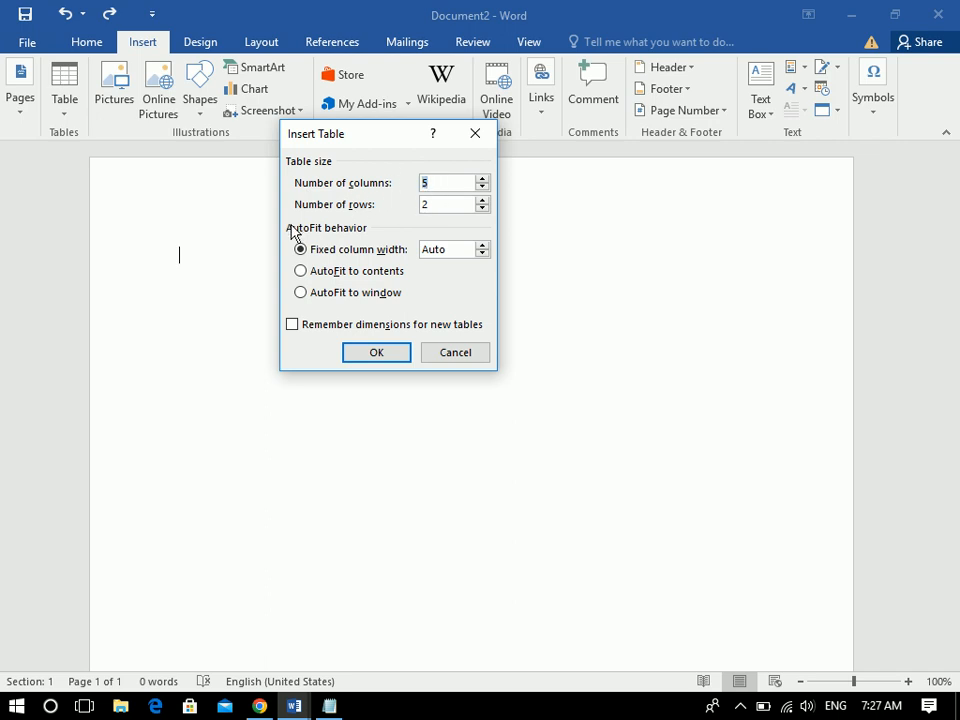
key("Tab")
double_click(428, 182)
type("4")
left_click_drag(437, 251, 409, 248)
left_click(481, 245)
left_click(390, 355)
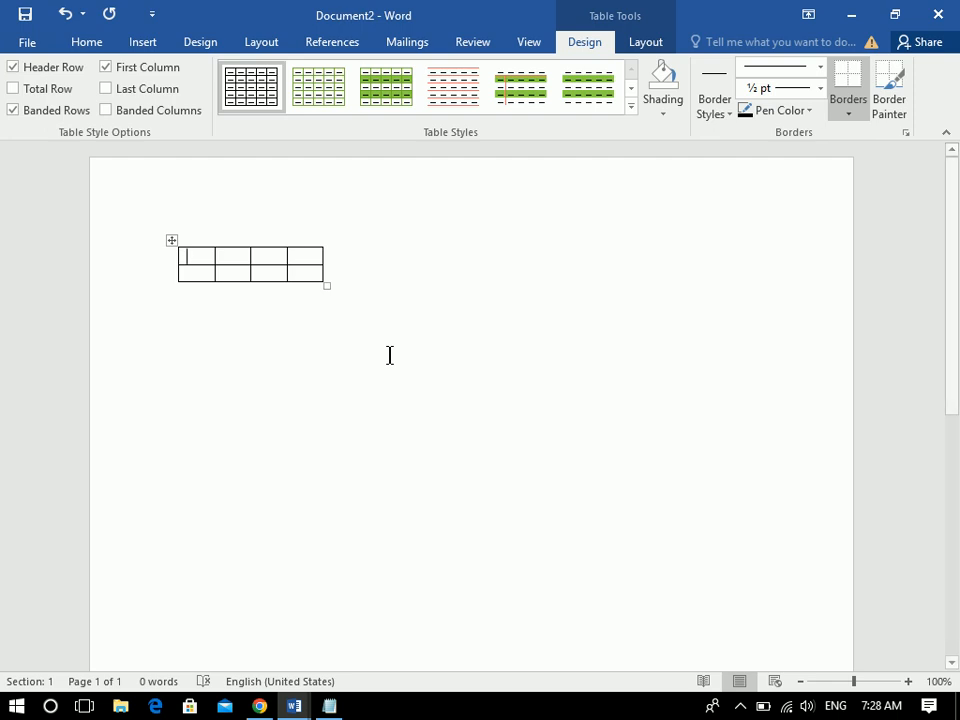
key("ctrl+z")
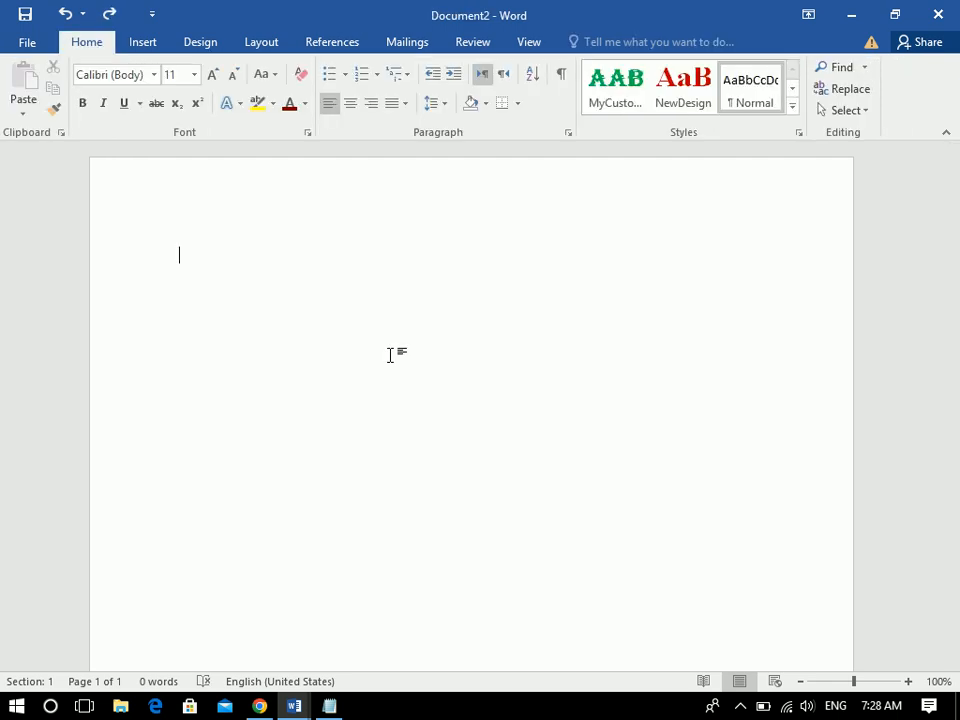
Step: Insert a table with 5 columns and 2 rows whose columns AutoFit to contents
left_click(138, 45)
left_click(66, 115)
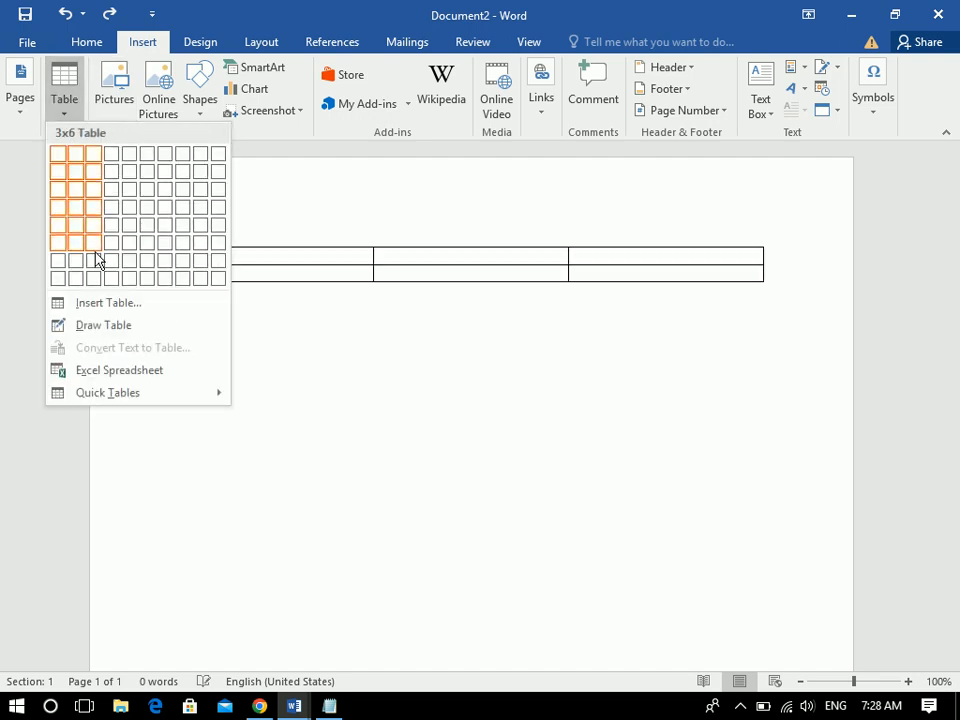
left_click(96, 303)
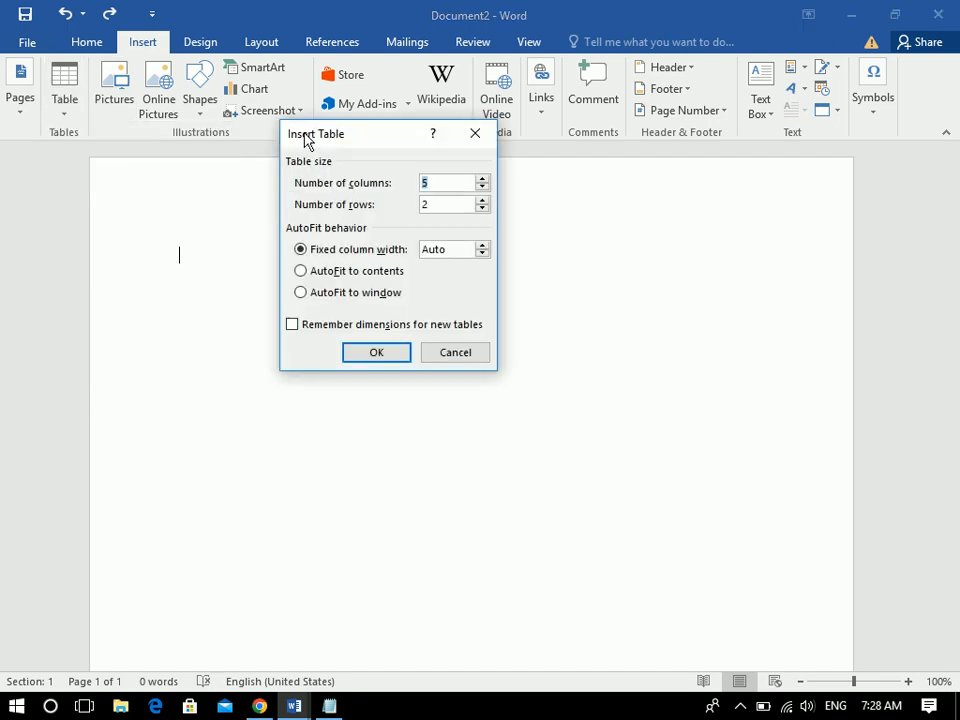
left_click_drag(308, 143, 289, 109)
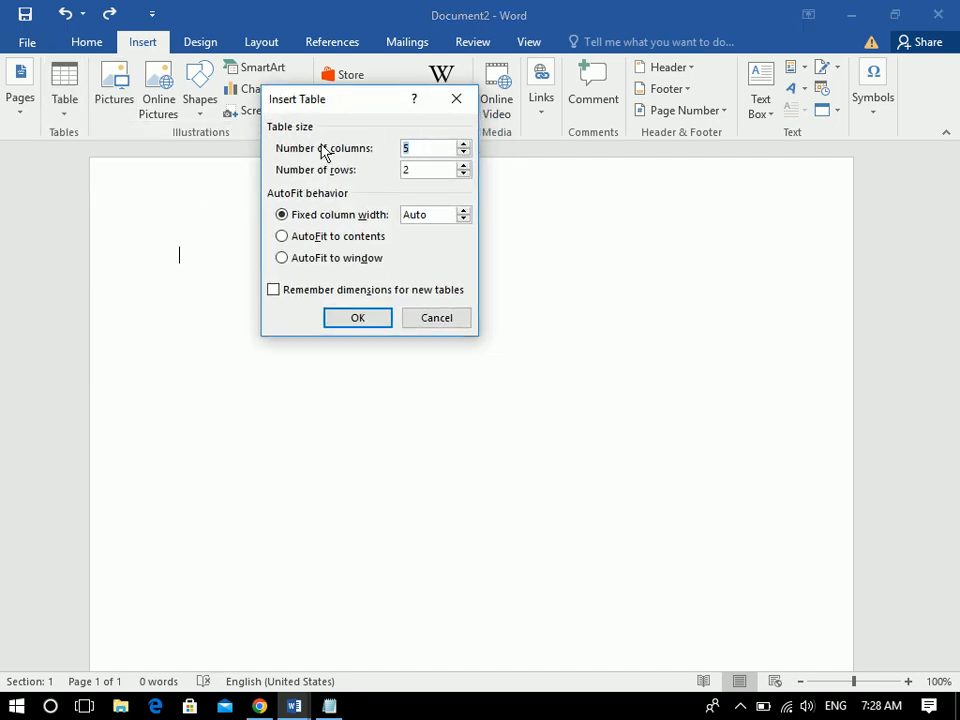
left_click(331, 240)
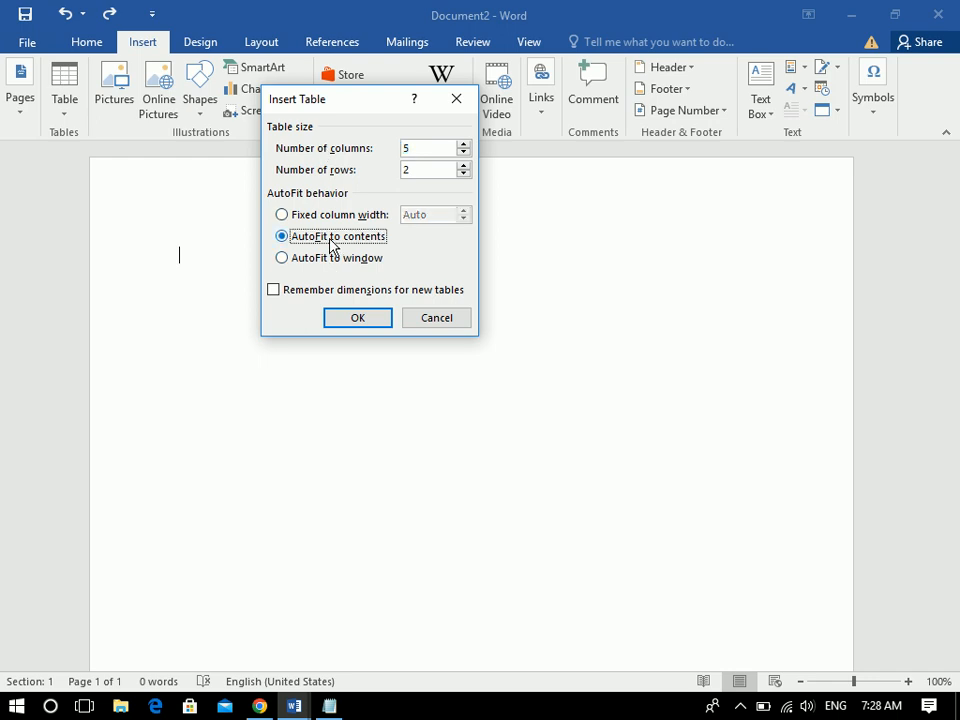
left_click(358, 318)
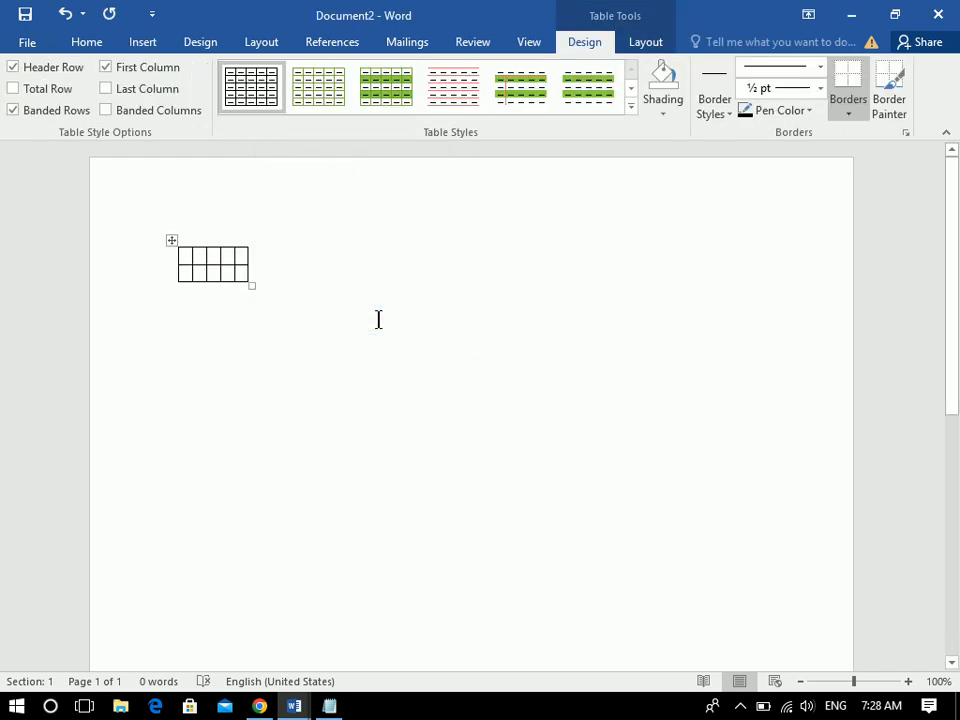
Step: Enter the headings "Student Name" and "Student father name" in the first two cells of the table's top row
type("Student Name")
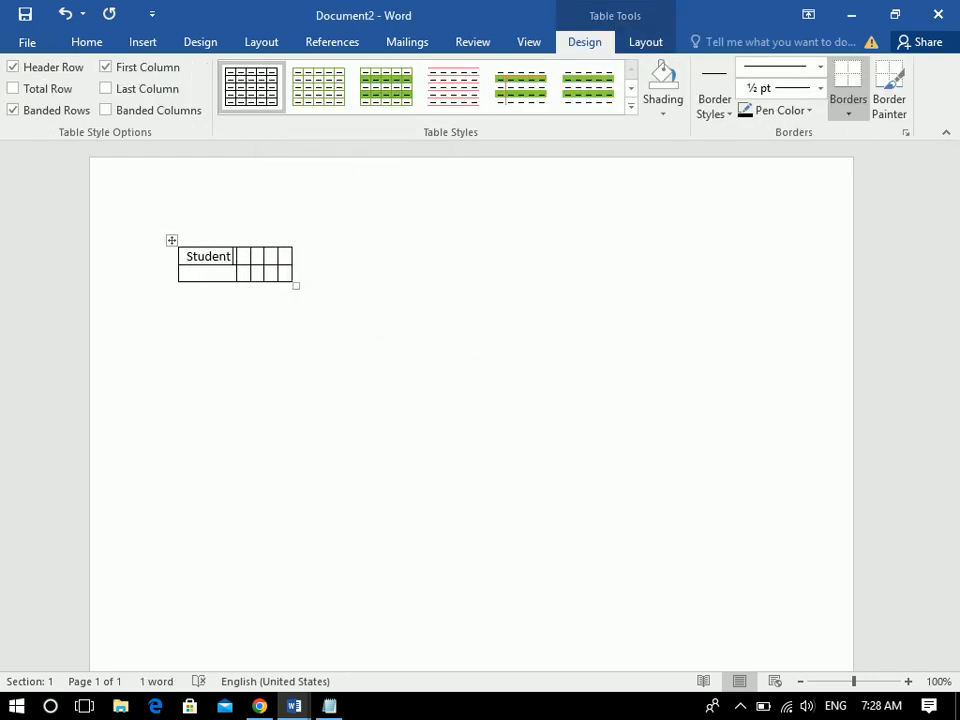
key("Tab")
type("Student N")
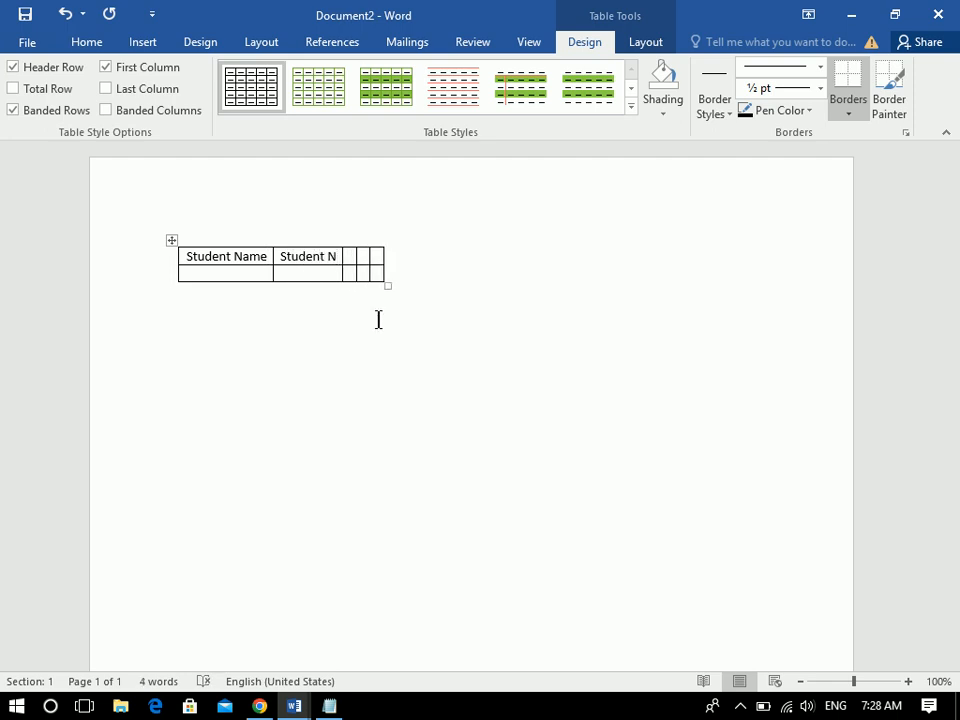
key("BackSpace")
type("father")
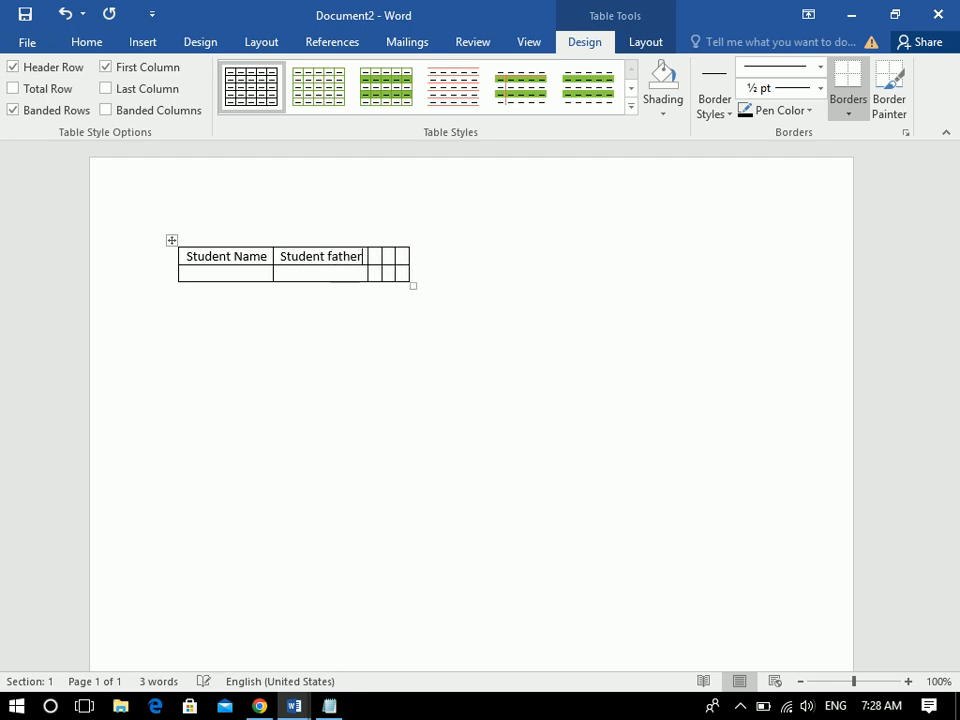
type(" name")
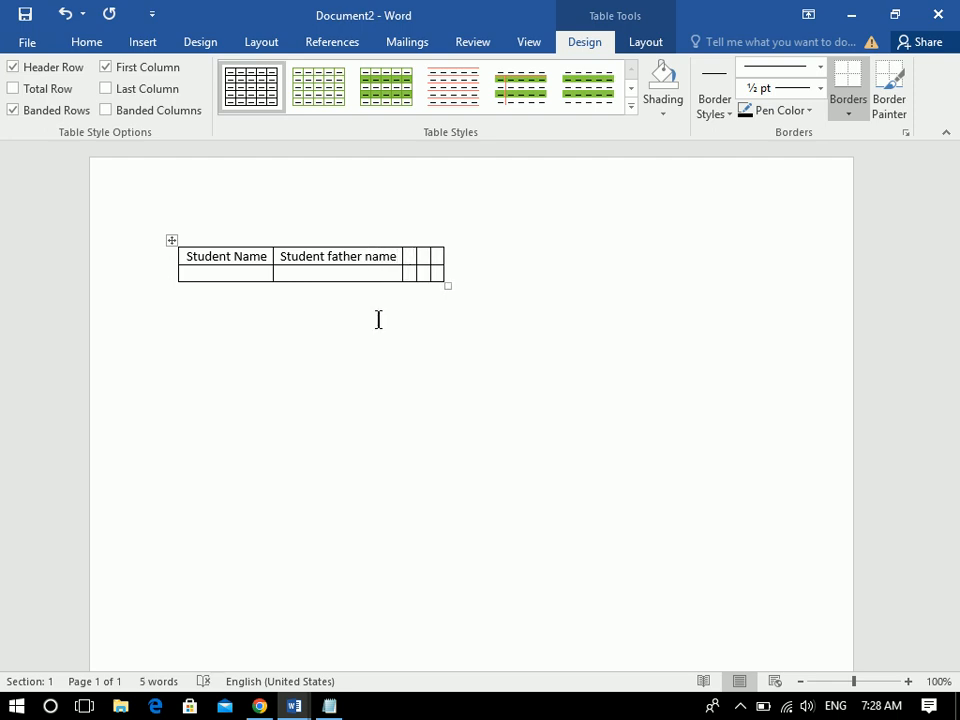
Step: Undo the heading entries and the insertion of the table so the page is blank
key("ctrl+z")
key("ctrl+z")
key("ctrl+z")
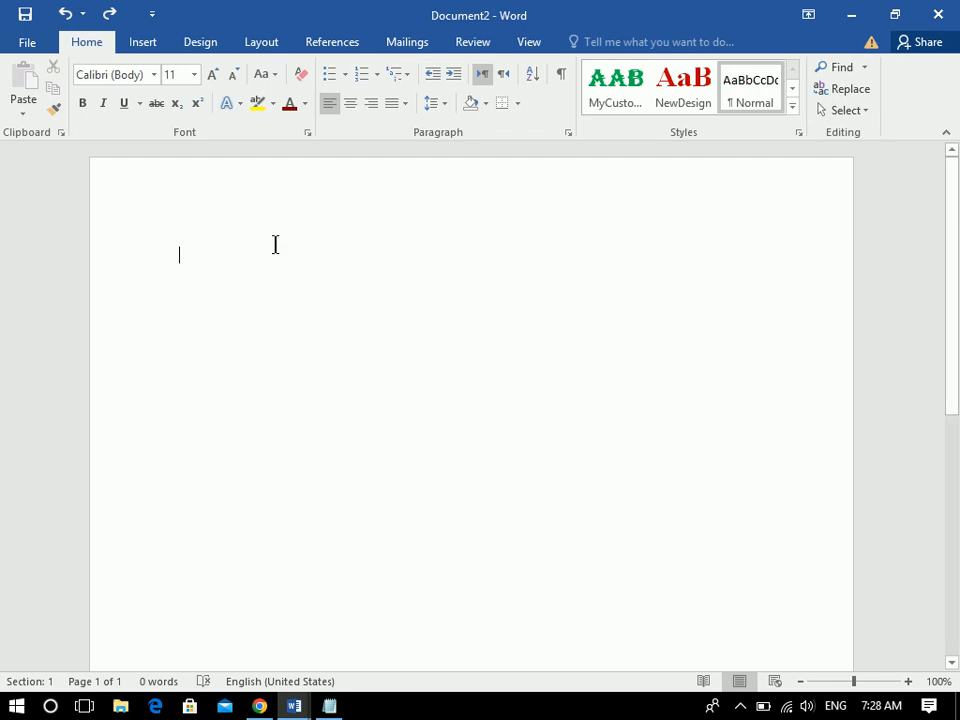
Step: Insert a table with 2 columns and 2 rows whose columns AutoFit to the window
left_click(148, 44)
left_click(67, 92)
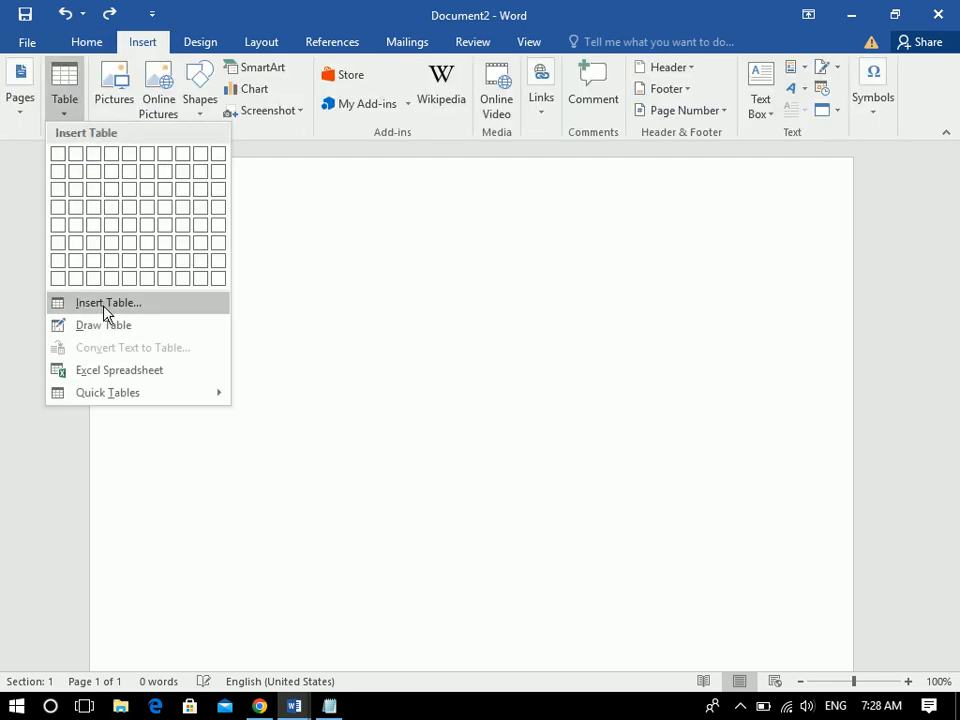
left_click(103, 302)
left_click(307, 262)
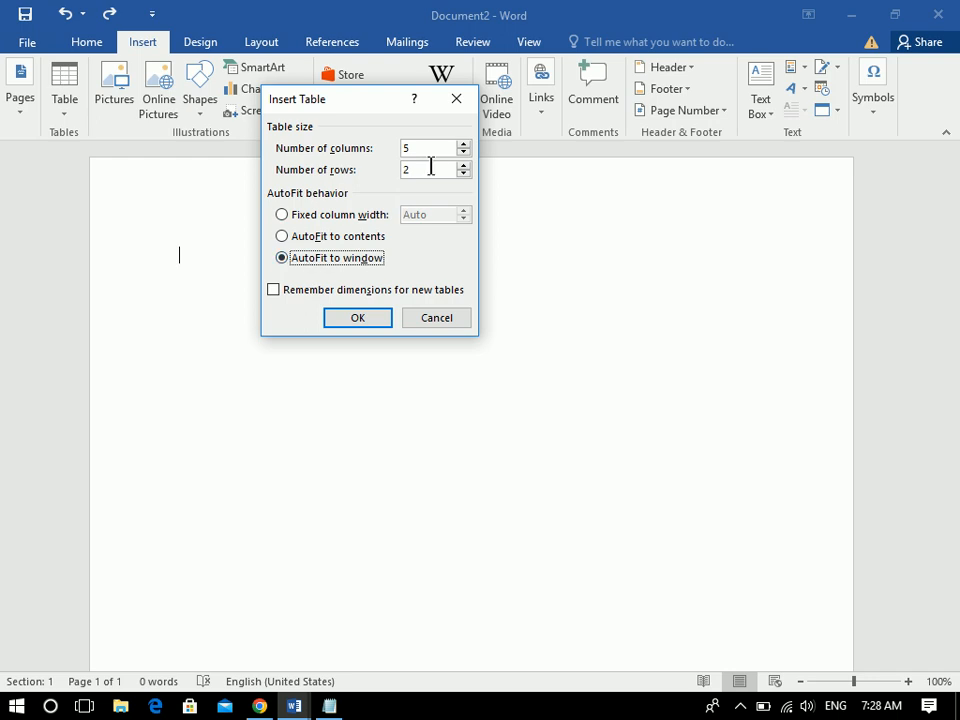
left_click_drag(431, 149, 311, 142)
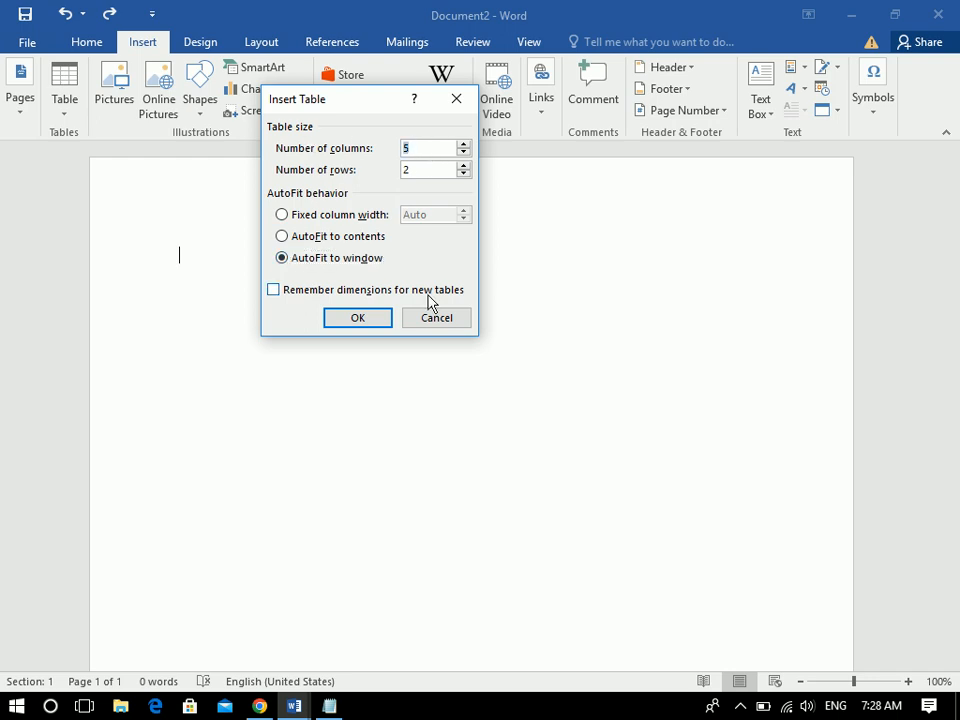
type("10")
left_click(360, 320)
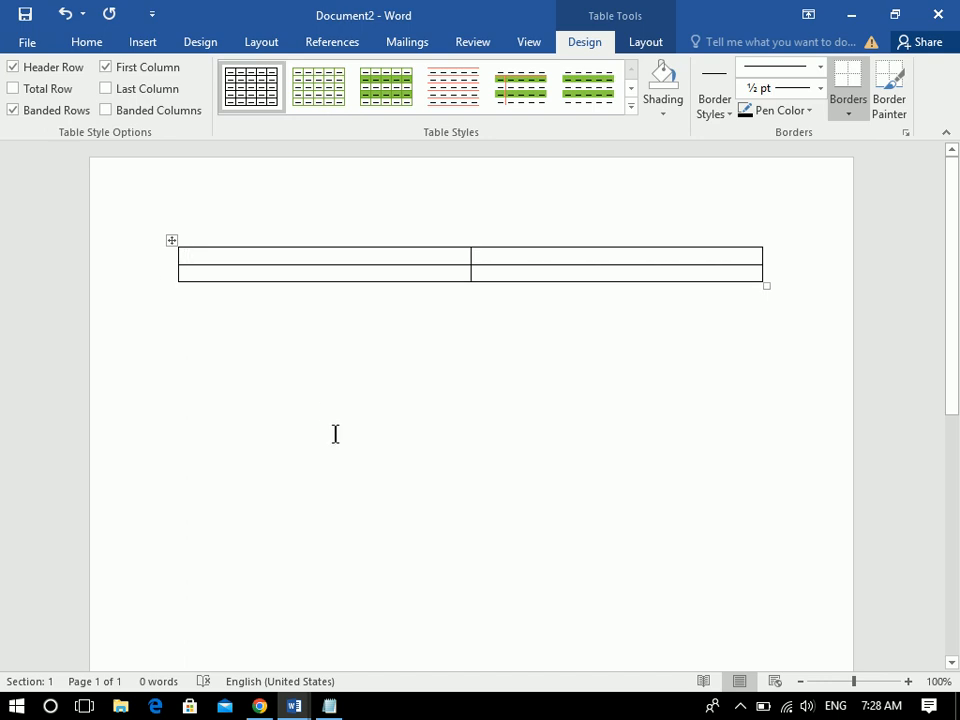
Step: Enter a long unbroken run of sample letters in the table's first cell, and undo the text and the table
type("ashdas")
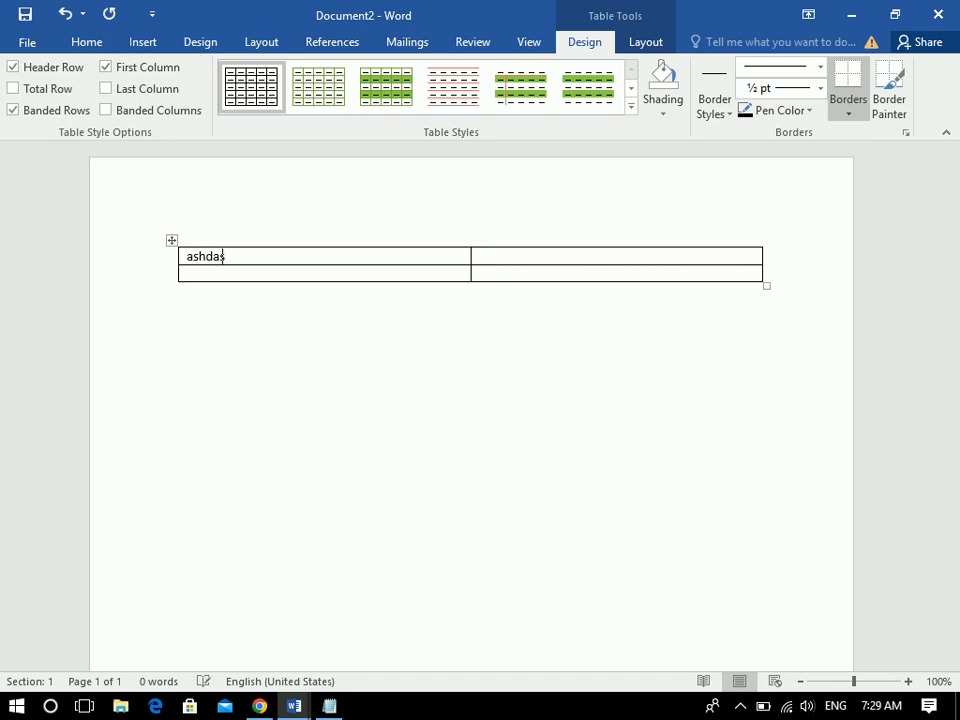
type("kdashdkashdkashdaskhdakshdkashdkahsdkashdkashdkashdkashdkas")
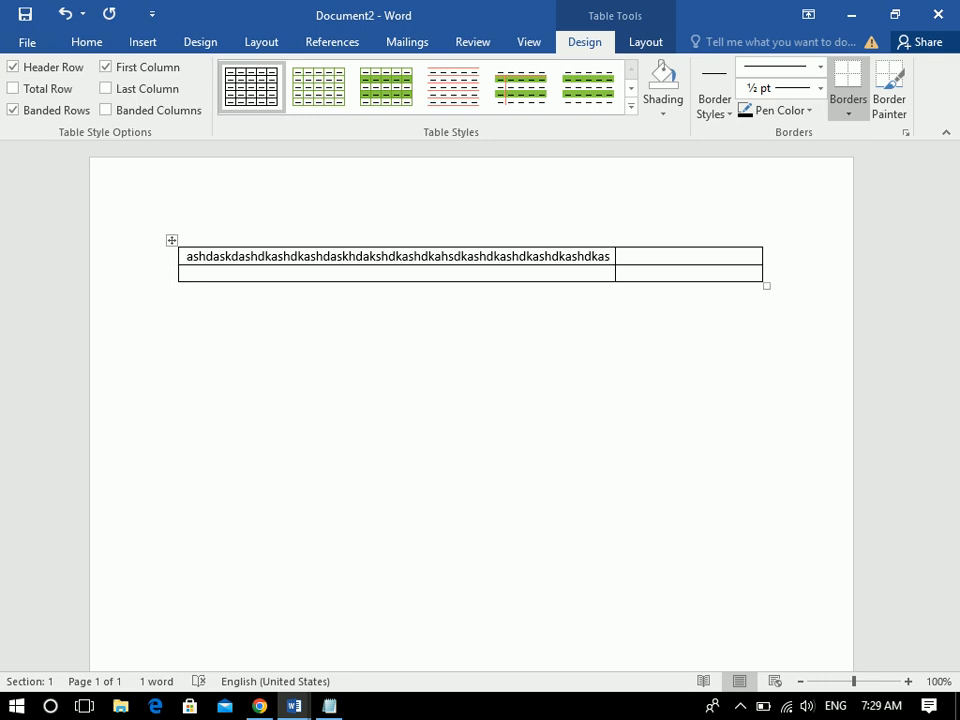
key("ctrl+z")
key("ctrl+z")
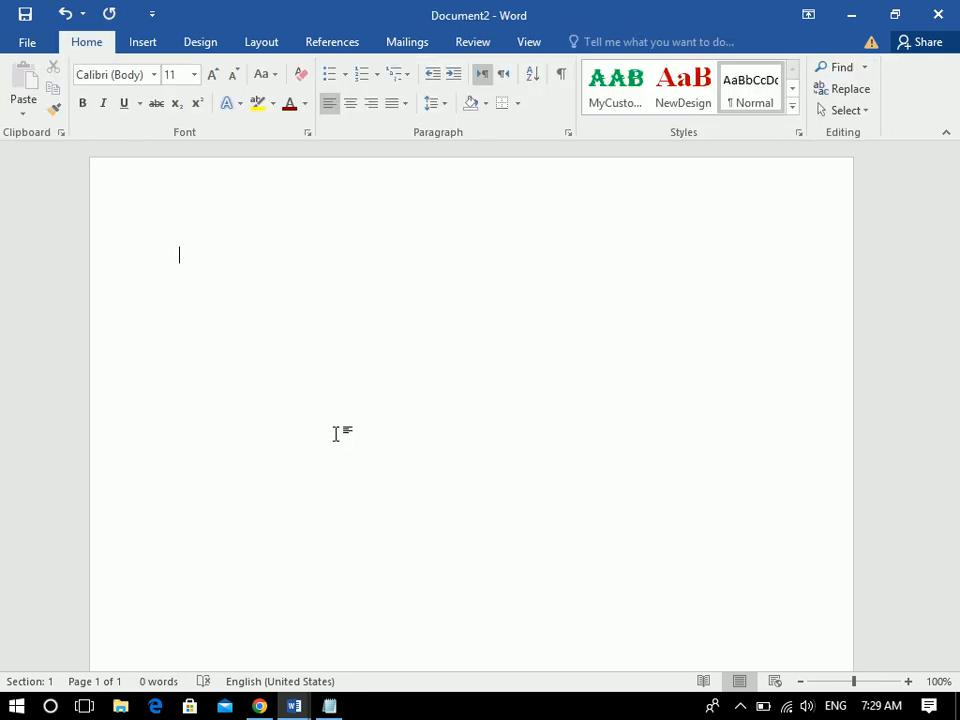
left_click(152, 13)
left_click(132, 44)
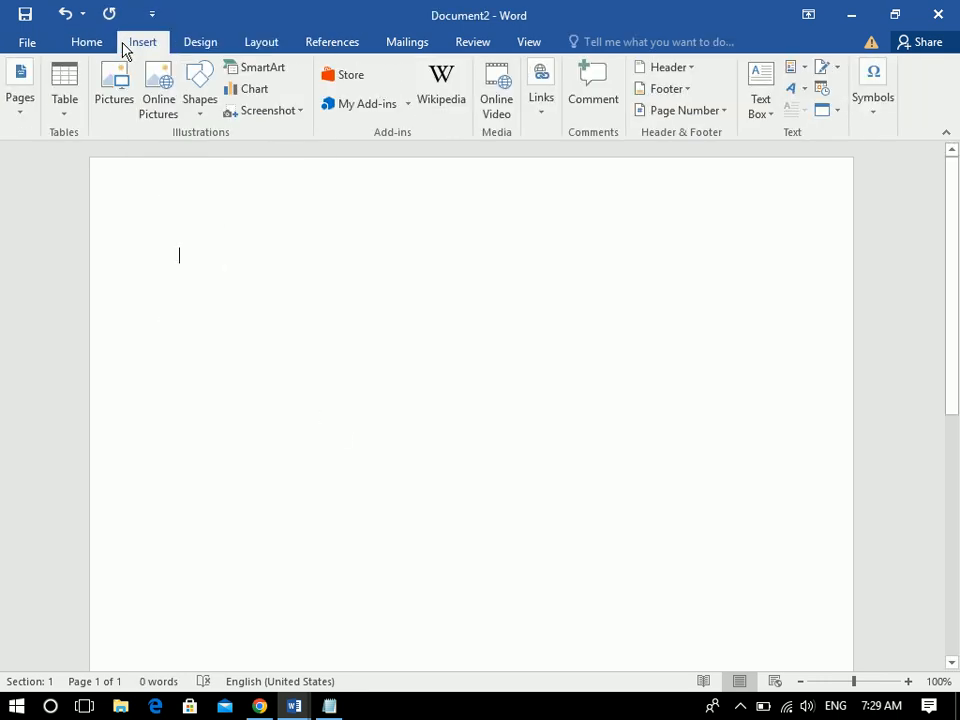
left_click(52, 112)
left_click(98, 302)
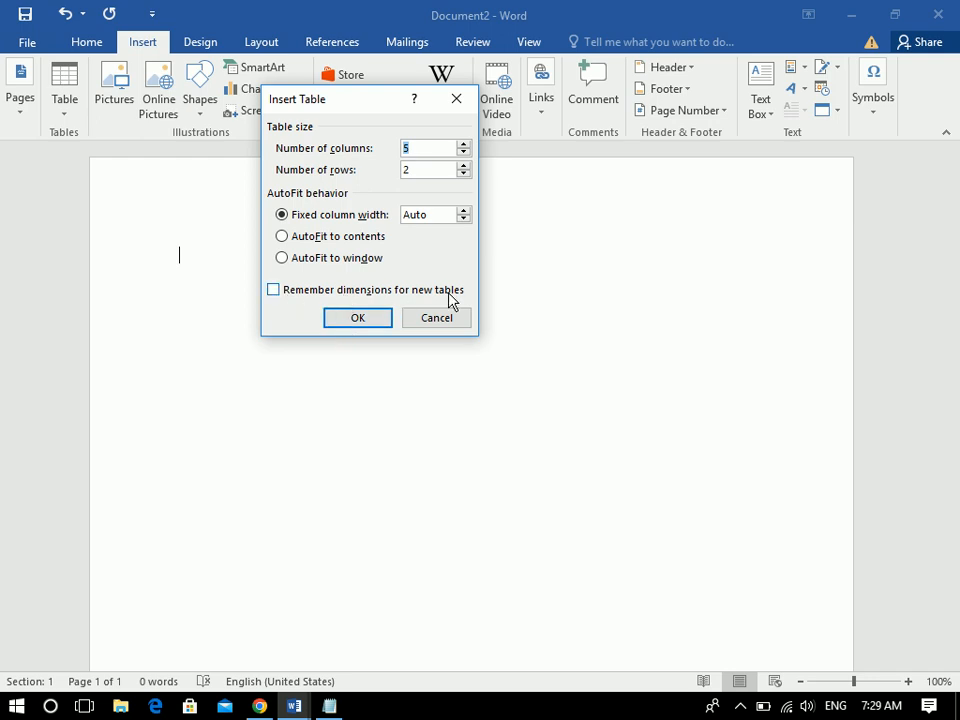
left_click(440, 322)
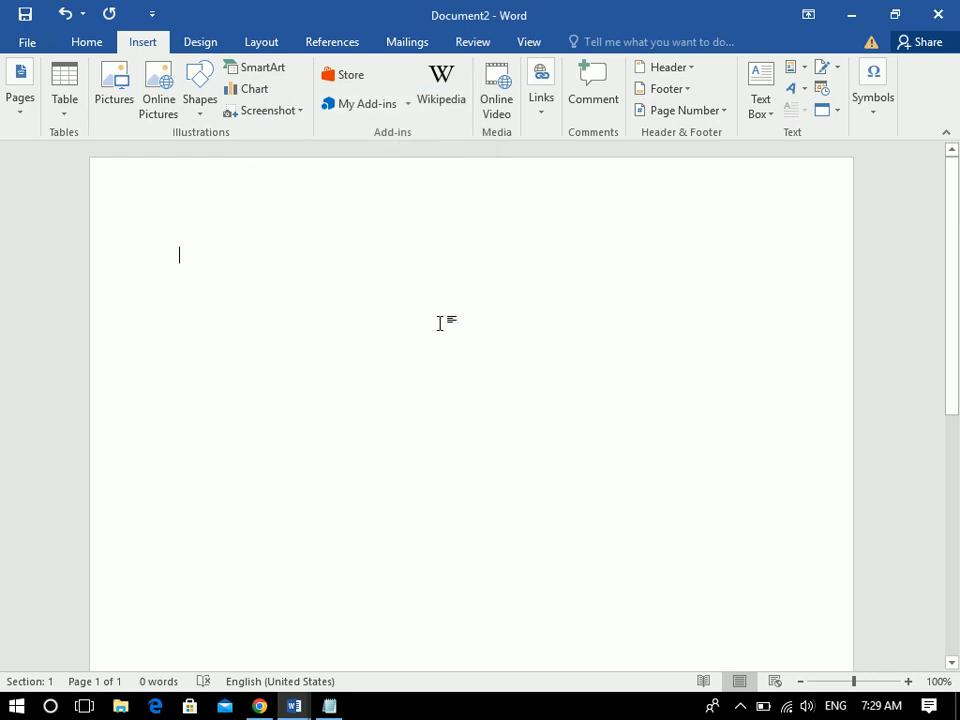
Step: Insert a table with 10 columns and 6 rows, and place the cursor below it
left_click(65, 101)
left_click(90, 300)
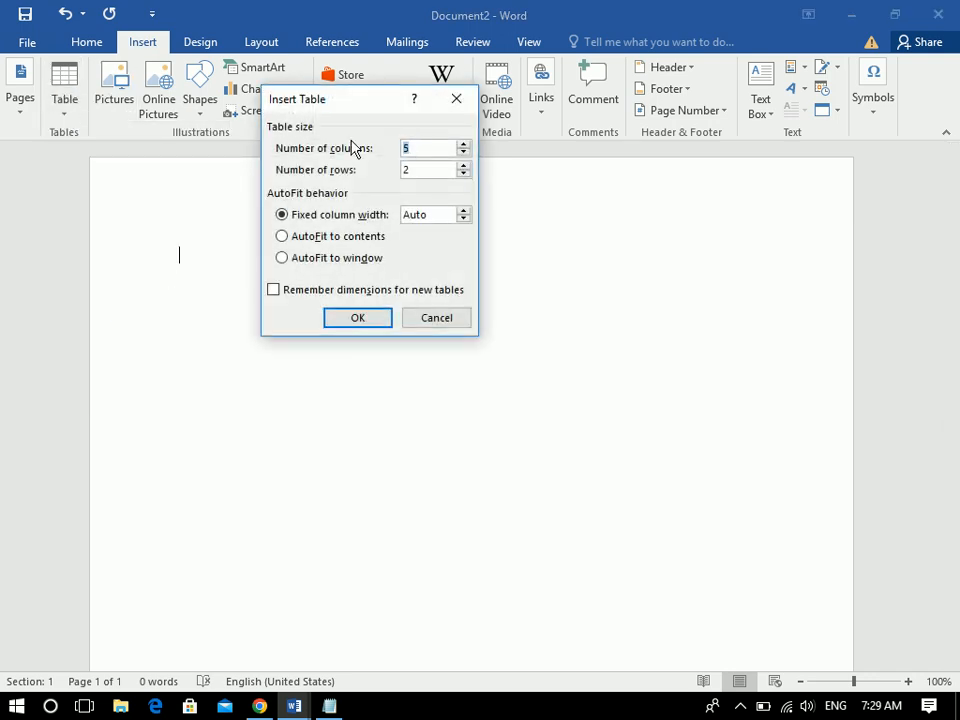
type("10")
left_click_drag(420, 168, 384, 166)
left_click(357, 317)
left_click(240, 433)
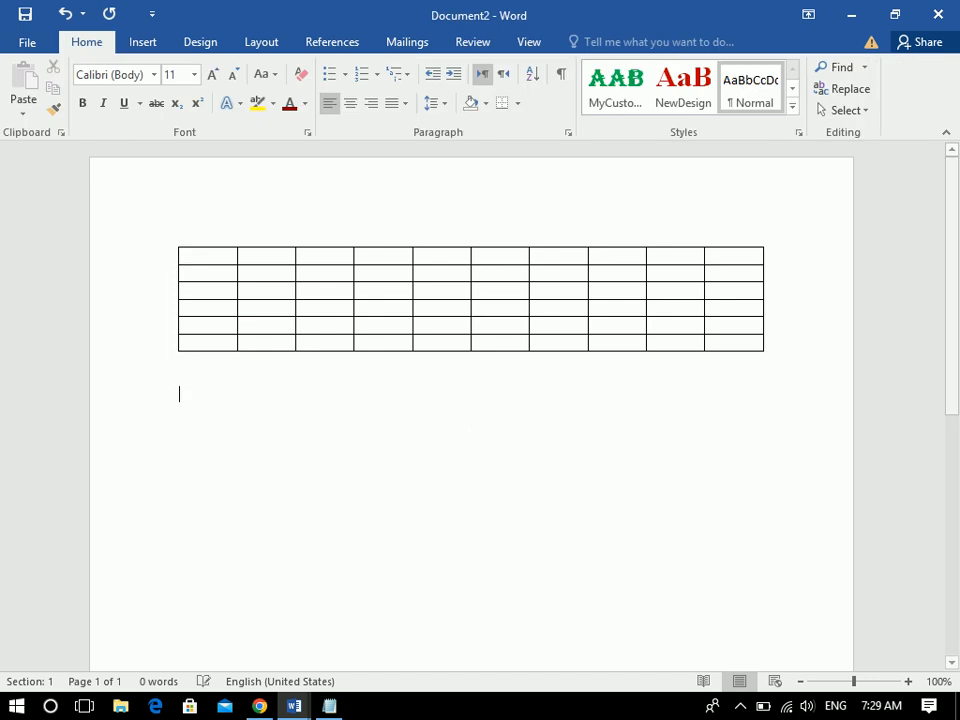
Step: Insert a second table with 10 columns and 6 rows below the first, remembering these dimensions for new tables
left_click(142, 42)
left_click(64, 100)
left_click(103, 310)
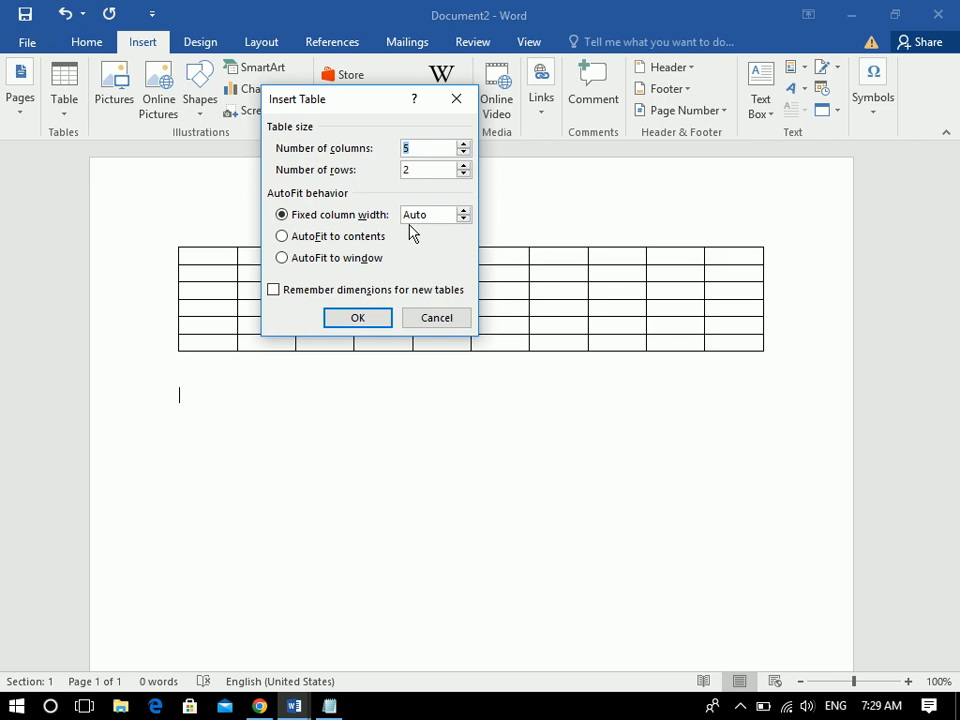
type("1")
left_click(299, 291)
left_click(332, 320)
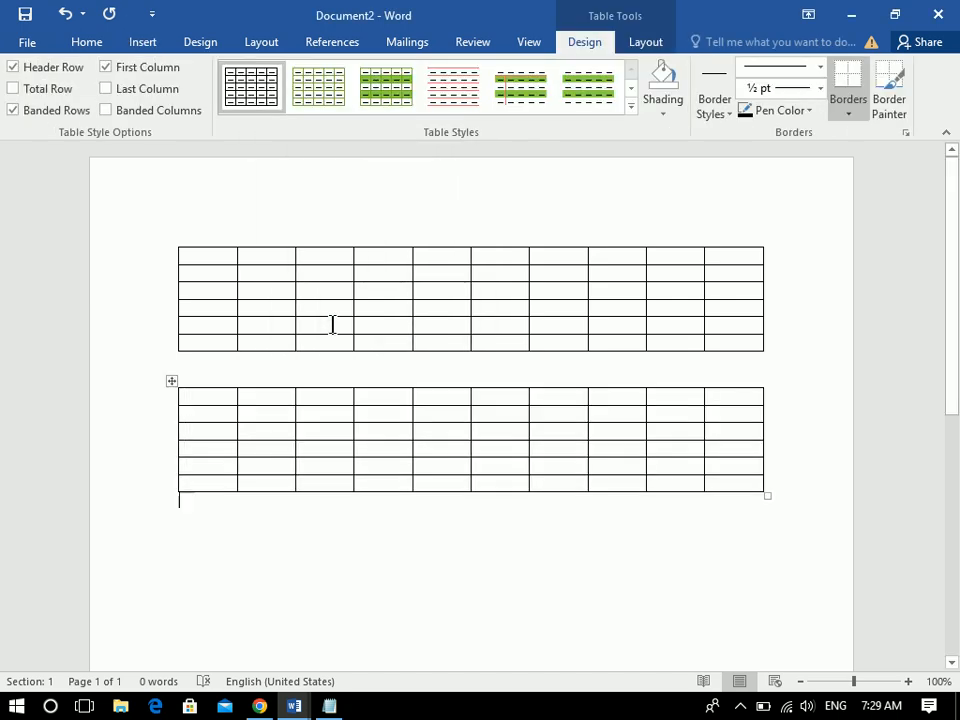
Step: Place the cursor below the second table and check the remembered dimensions in the Insert Table dialog without inserting a table
key("ctrl+End")
left_click(141, 45)
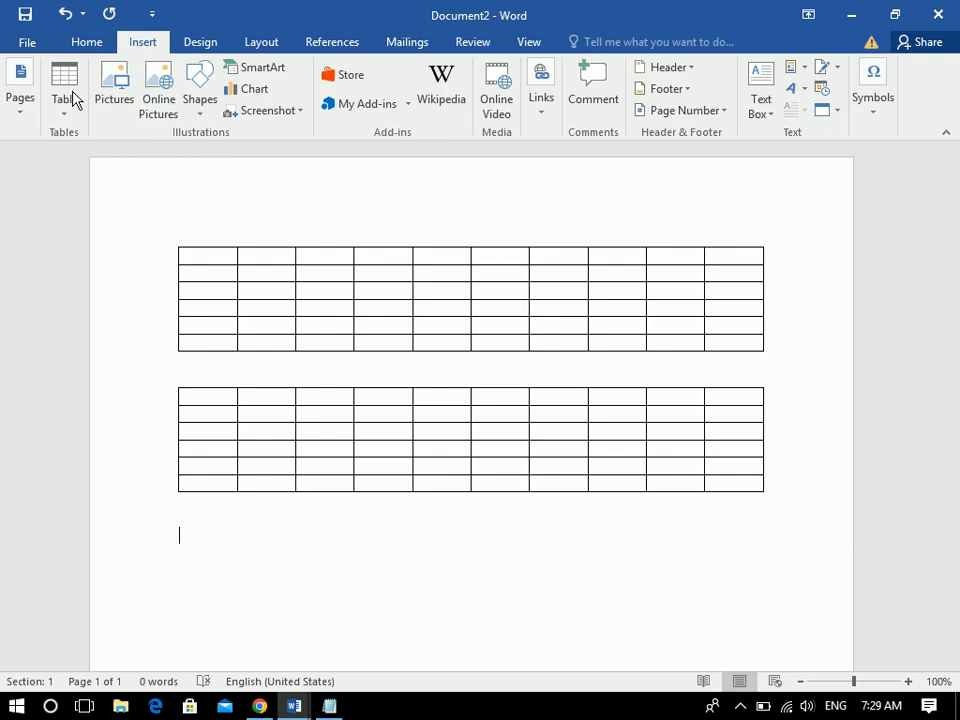
left_click(58, 112)
left_click(93, 303)
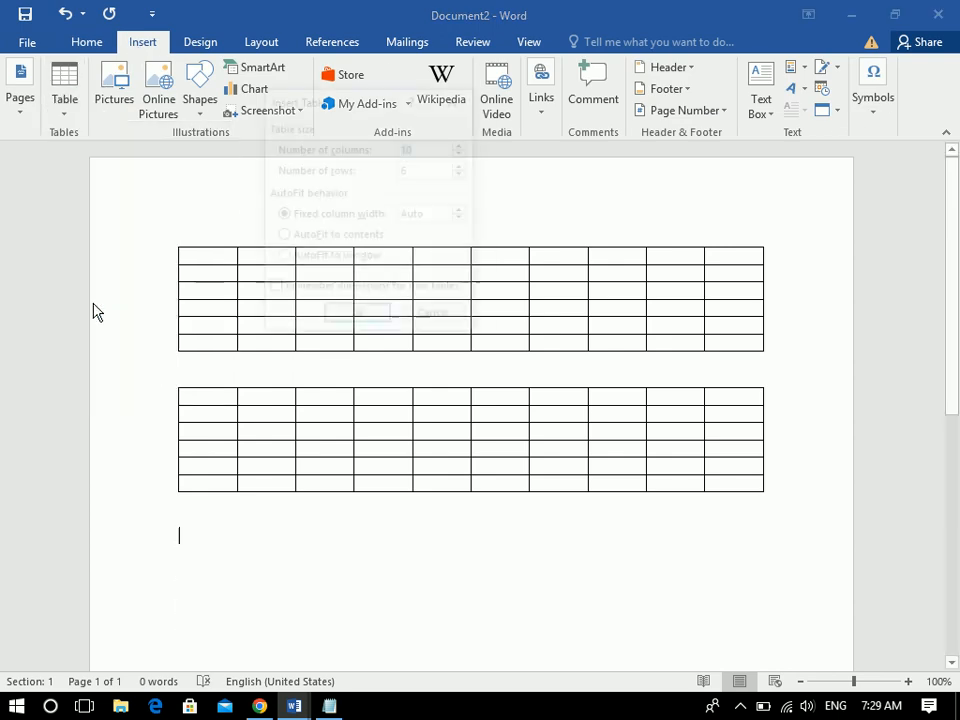
key("Tab")
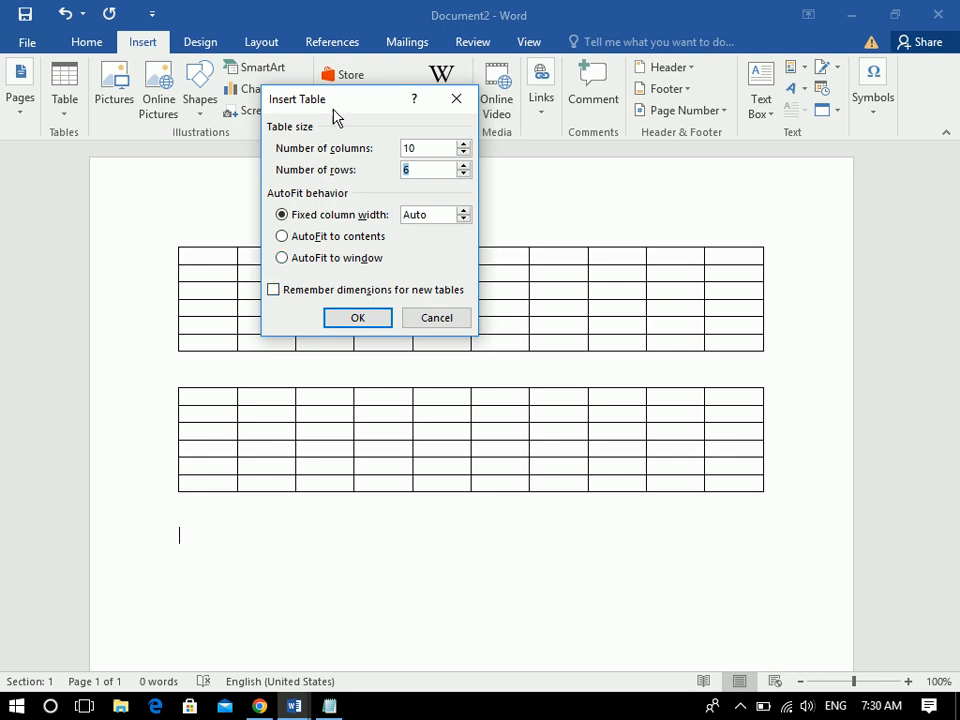
left_click(434, 316)
Step: Delete both tables and recheck the Insert Table dialog's default dimensions without inserting a table
key("ctrl+a")
key("Delete")
left_click(57, 105)
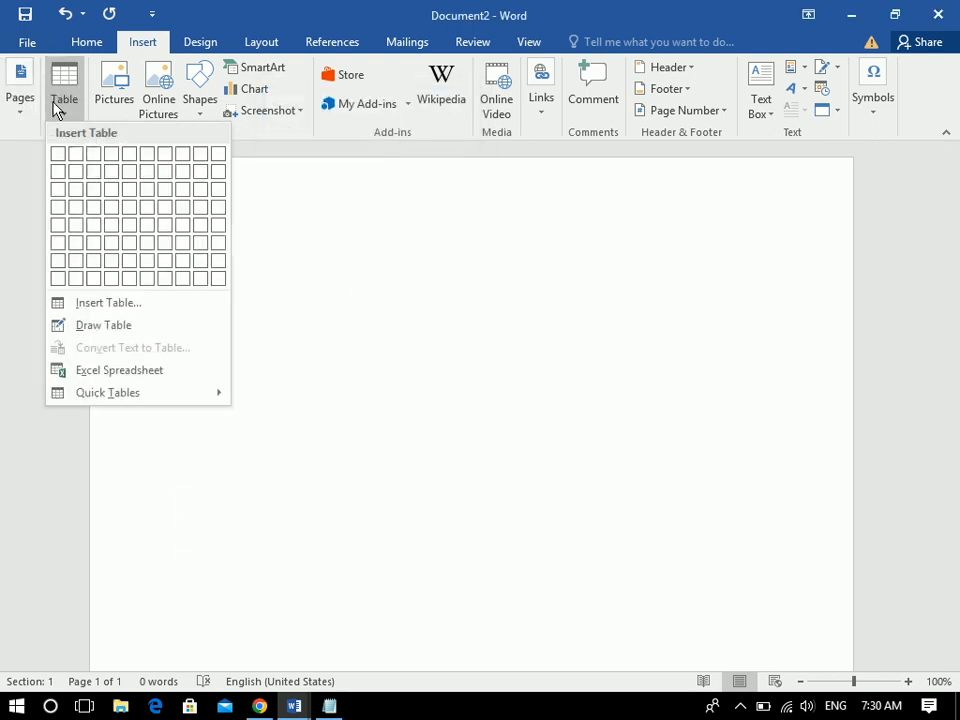
left_click(100, 304)
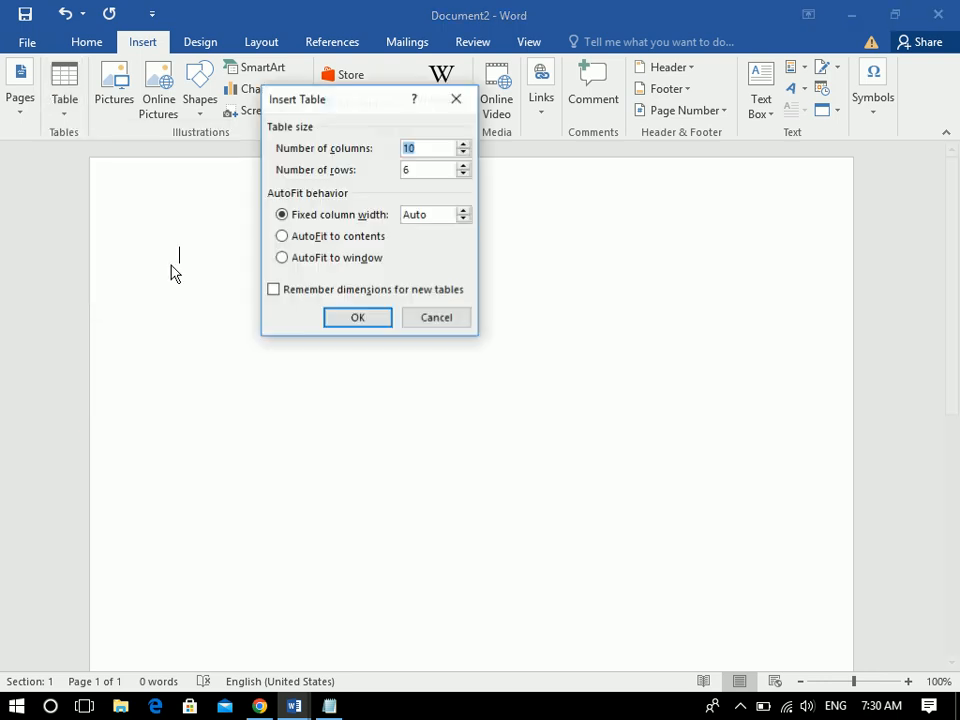
left_click(424, 318)
Step: Close the document without saving it and create a new blank document
left_click(938, 14)
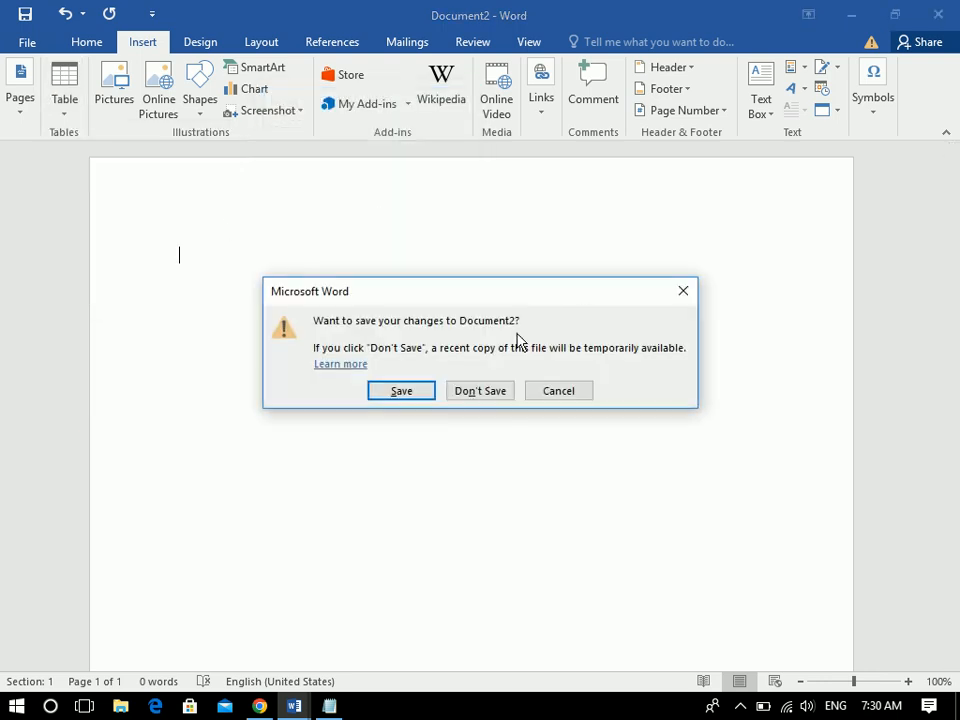
left_click(476, 392)
key("ctrl+n")
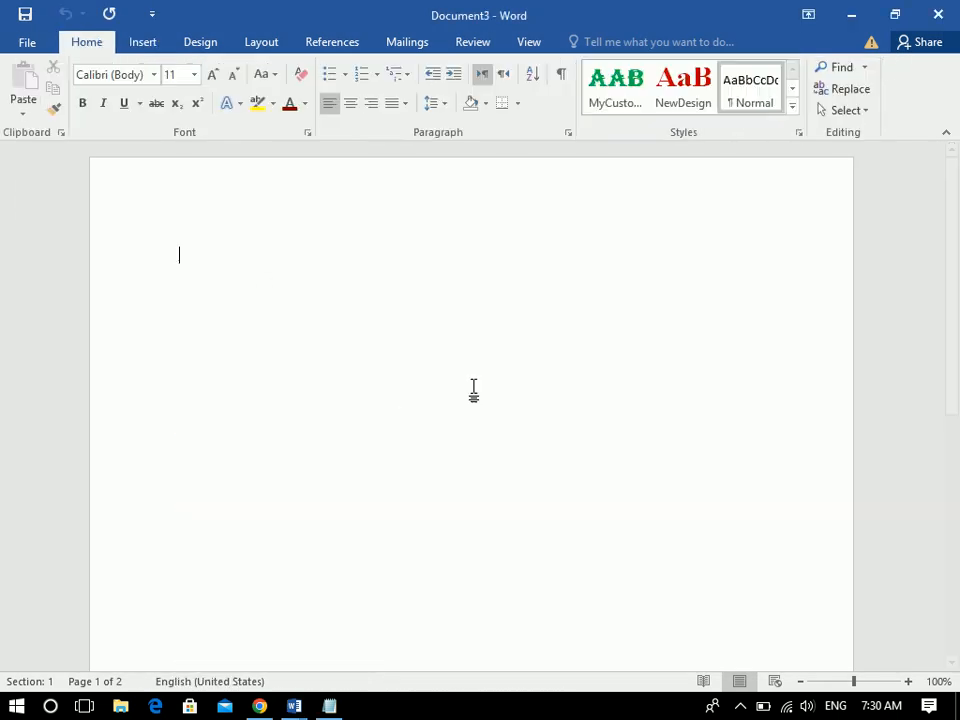
Step: Check whether the new document's Insert Table dialog keeps the remembered dimensions, and cancel it
left_click(143, 42)
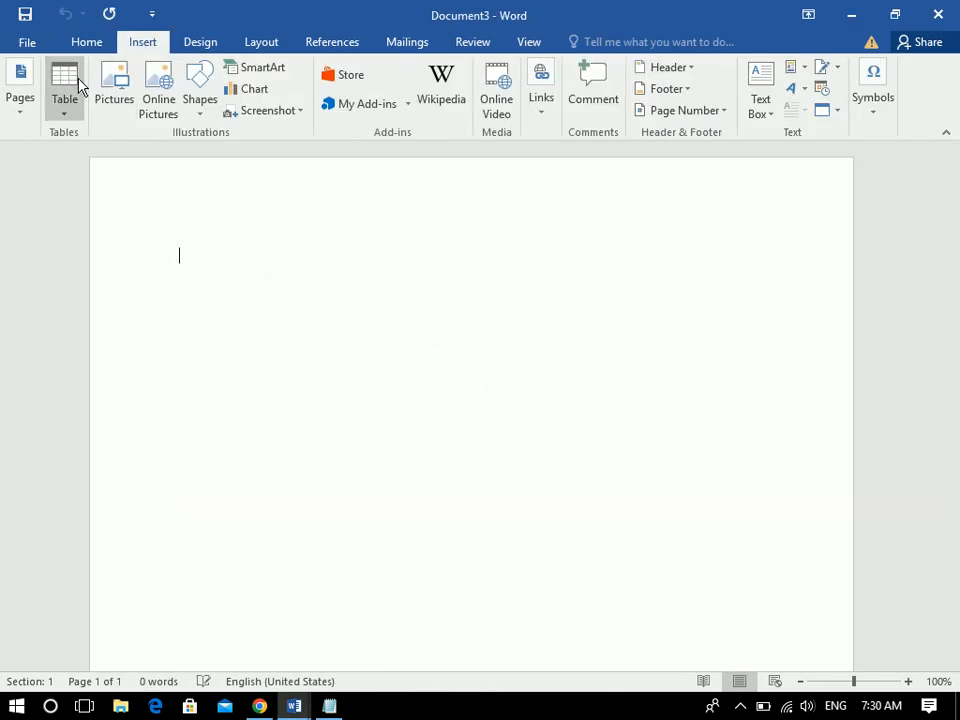
left_click(72, 88)
left_click(92, 302)
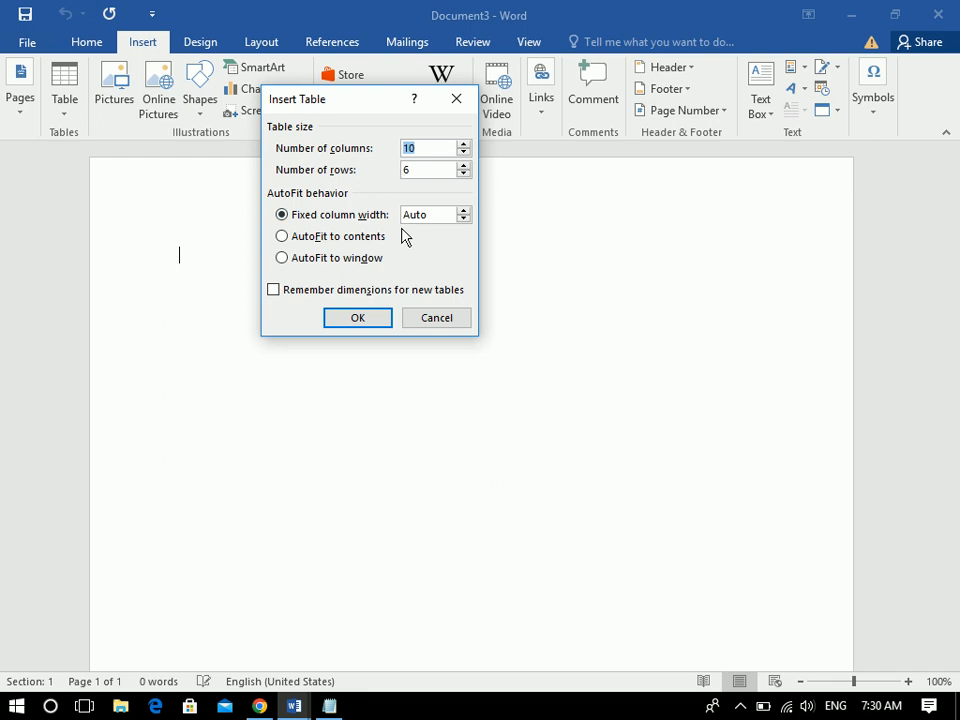
left_click(432, 317)
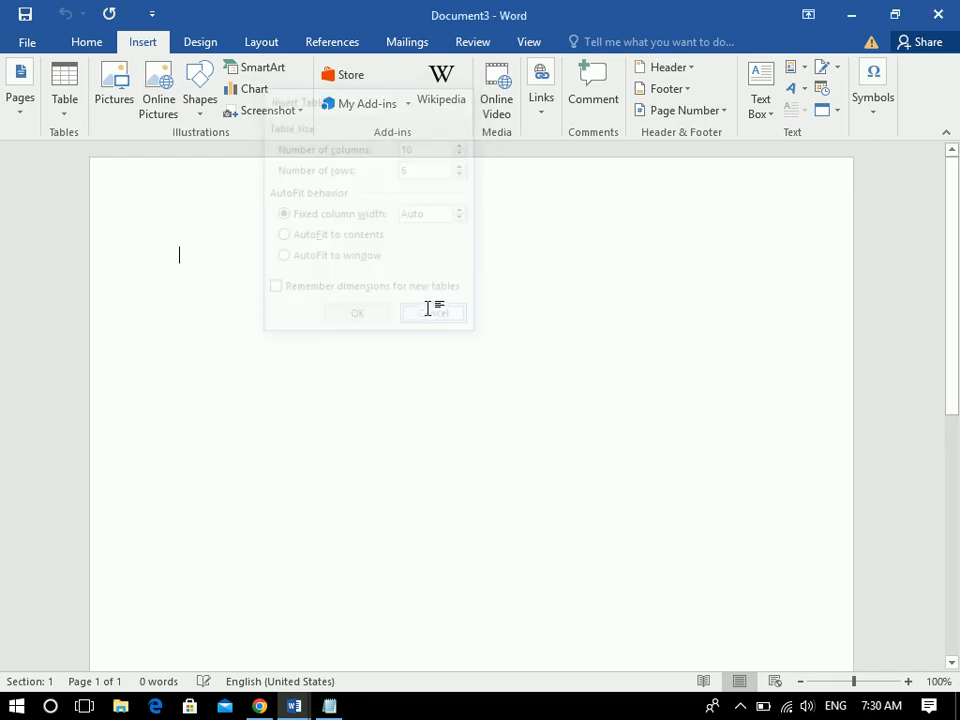
Step: Draw a table about 6.38" wide and 3.35" high freehand, and divide it with vertical and horizontal lines
left_click(66, 98)
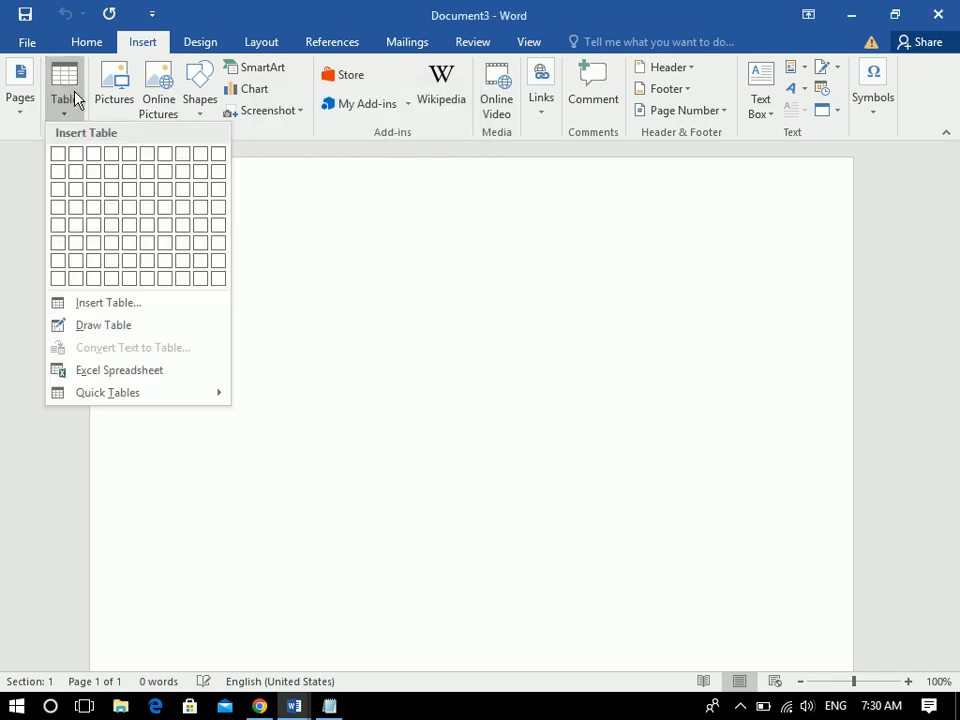
left_click(104, 326)
mouse_move(181, 236)
left_mouse_down()
mouse_move(654, 414)
mouse_move(756, 540)
left_mouse_up()
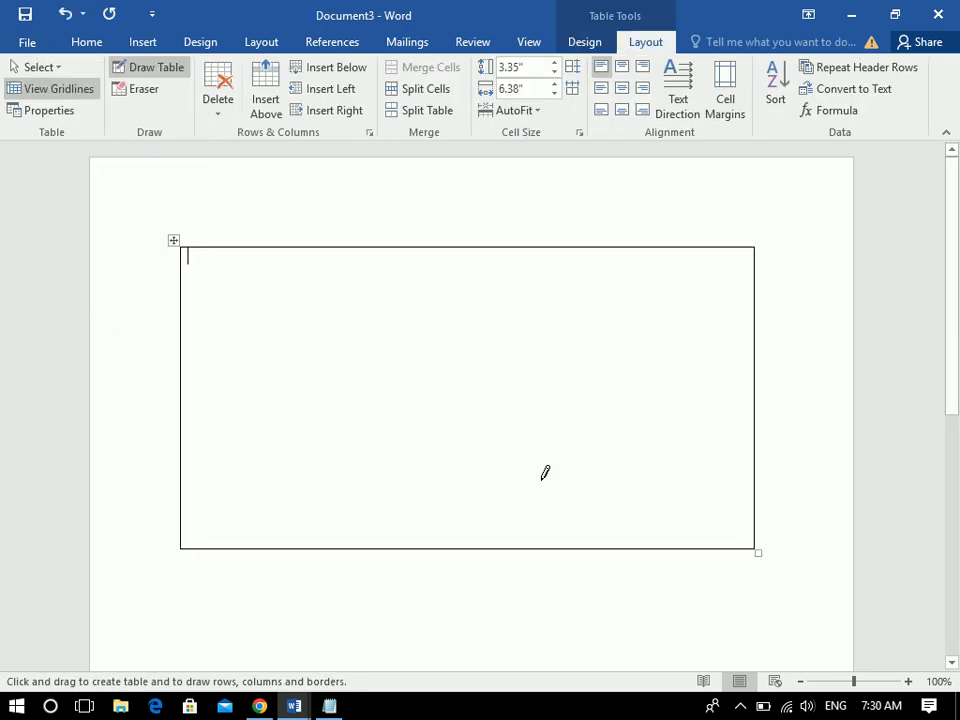
left_click_drag(214, 250, 214, 540)
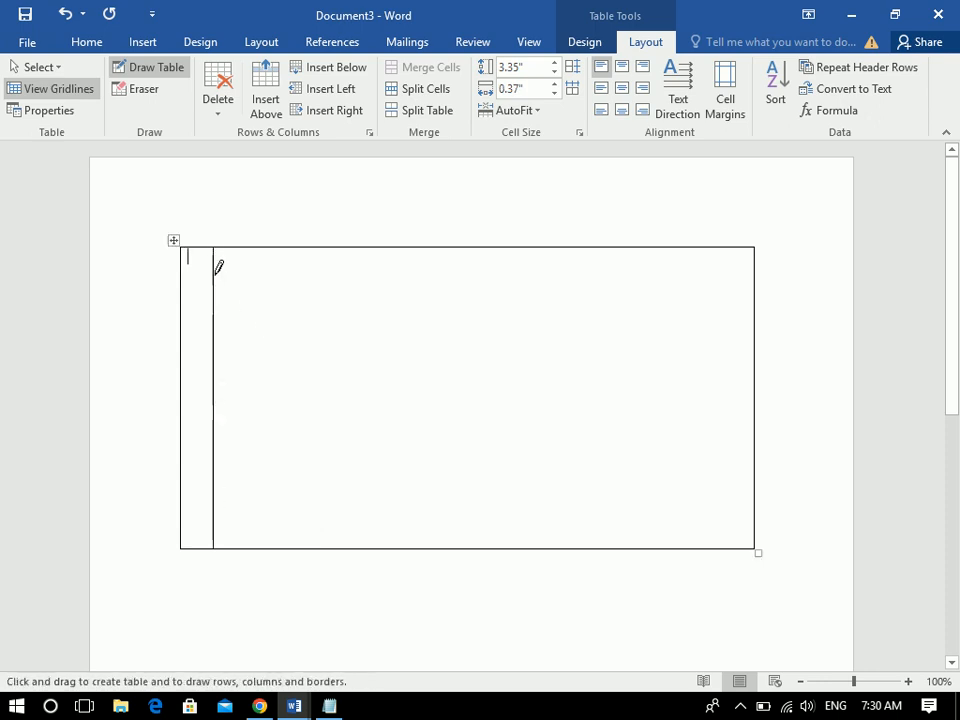
mouse_move(197, 268)
left_mouse_down()
mouse_move(568, 272)
mouse_move(705, 254)
mouse_move(711, 418)
mouse_move(700, 470)
left_mouse_up()
left_click_drag(476, 282, 487, 446)
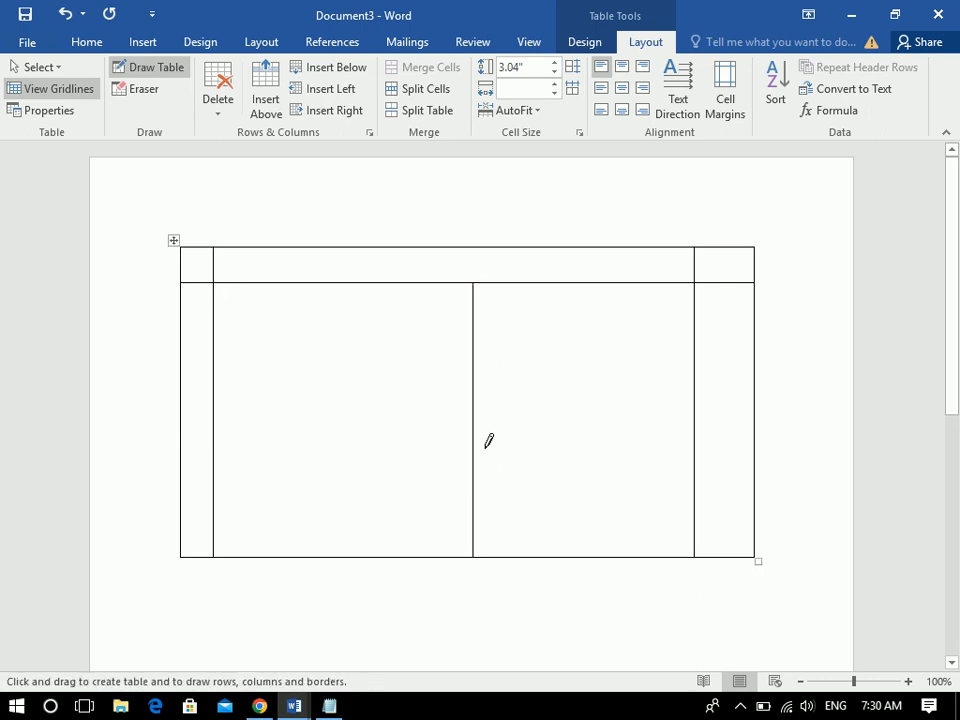
Step: Draw further dividing lines inside the hand-drawn table's lower cells, undoing one of them
mouse_move(222, 324)
left_mouse_down()
mouse_move(745, 318)
mouse_move(262, 369)
left_mouse_up()
mouse_move(740, 438)
left_mouse_down()
mouse_move(236, 411)
mouse_move(208, 435)
mouse_move(655, 437)
mouse_move(570, 433)
left_mouse_up()
key("ctrl+z")
mouse_move(565, 367)
left_mouse_down()
mouse_move(568, 564)
mouse_move(566, 556)
left_mouse_up()
left_click_drag(480, 485, 660, 467)
Step: Leave table drawing mode and delete the entire hand-drawn table
key("Escape")
key("ctrl+a")
key("Delete")
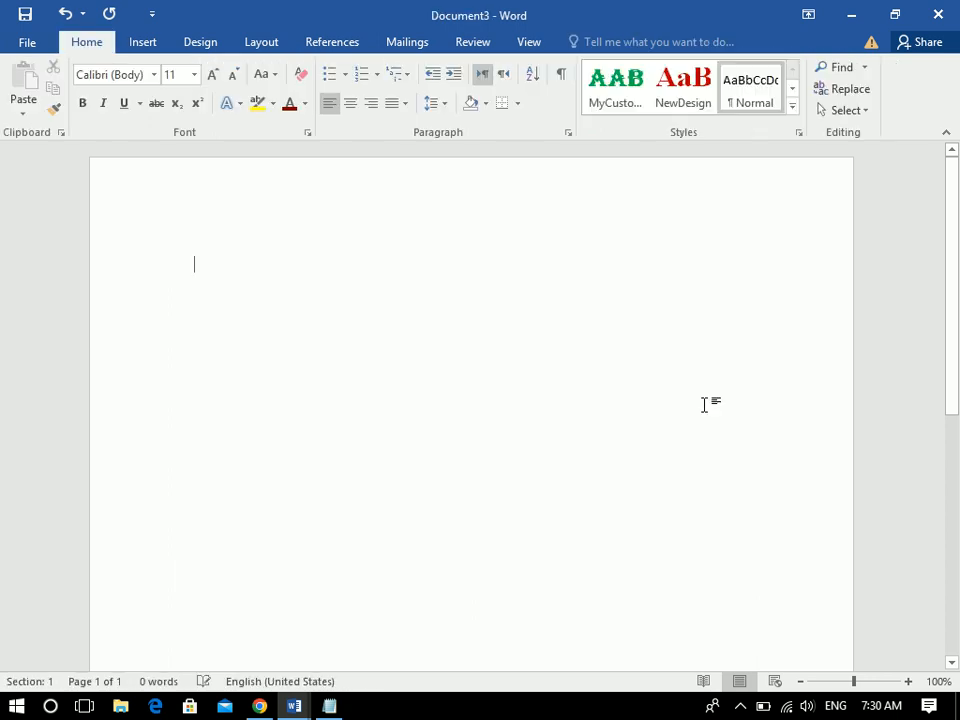
Step: Read the description of the Convert Text to Table command, and return to the blank page
left_click(145, 45)
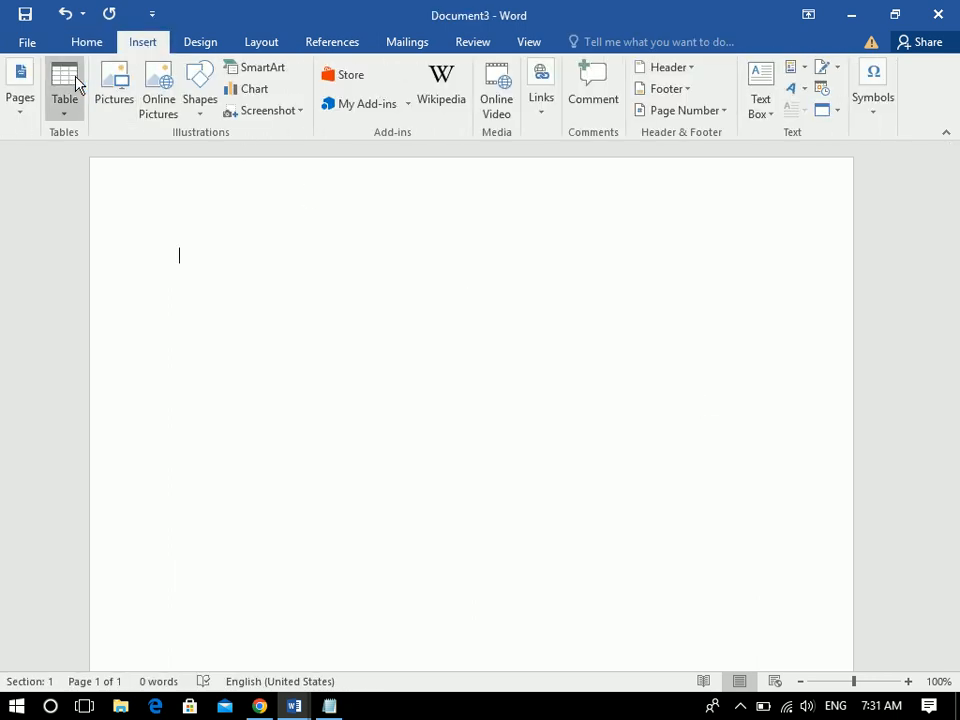
left_click(64, 90)
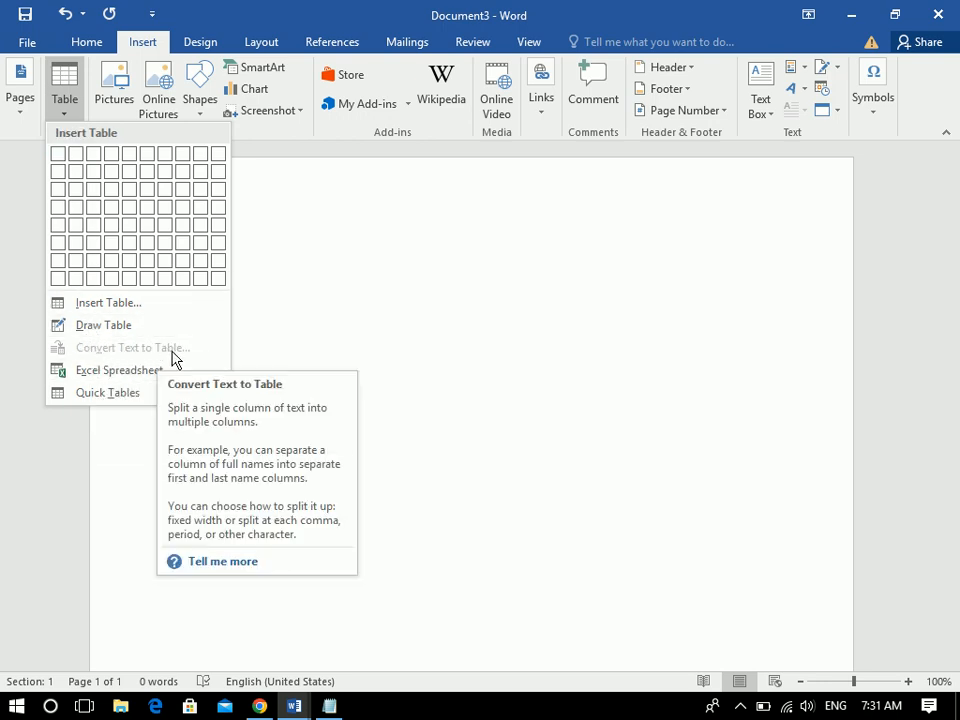
left_click(364, 317)
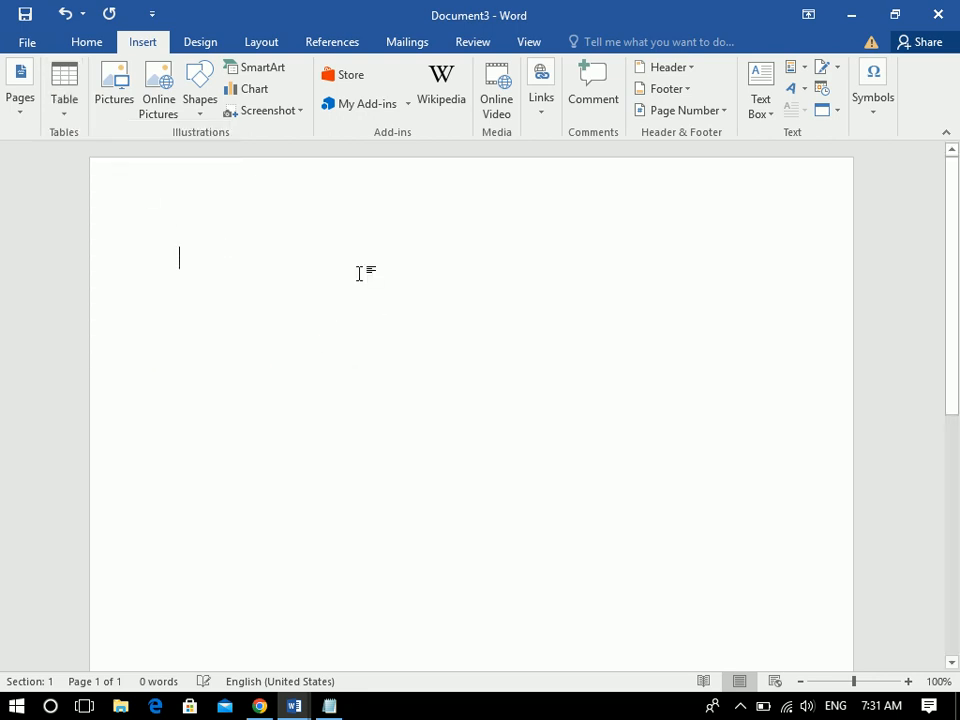
Step: Enter a tab-separated line with the headings Name, Class, Time, Email, Phone and Address
type("Name")
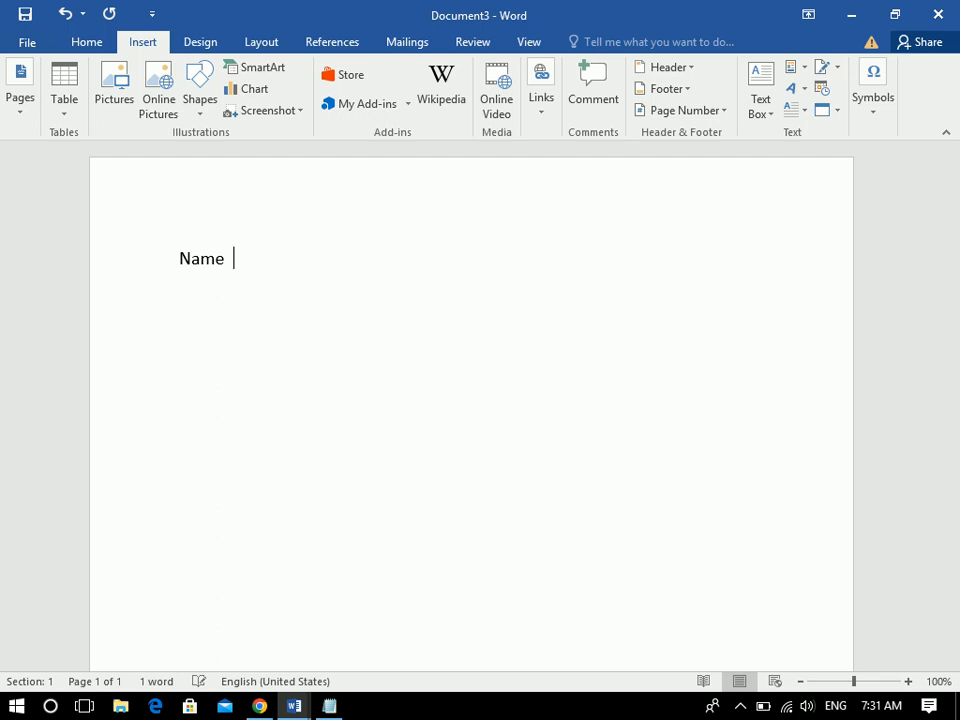
type("Class T")
key("BackSpace")
type("Time")
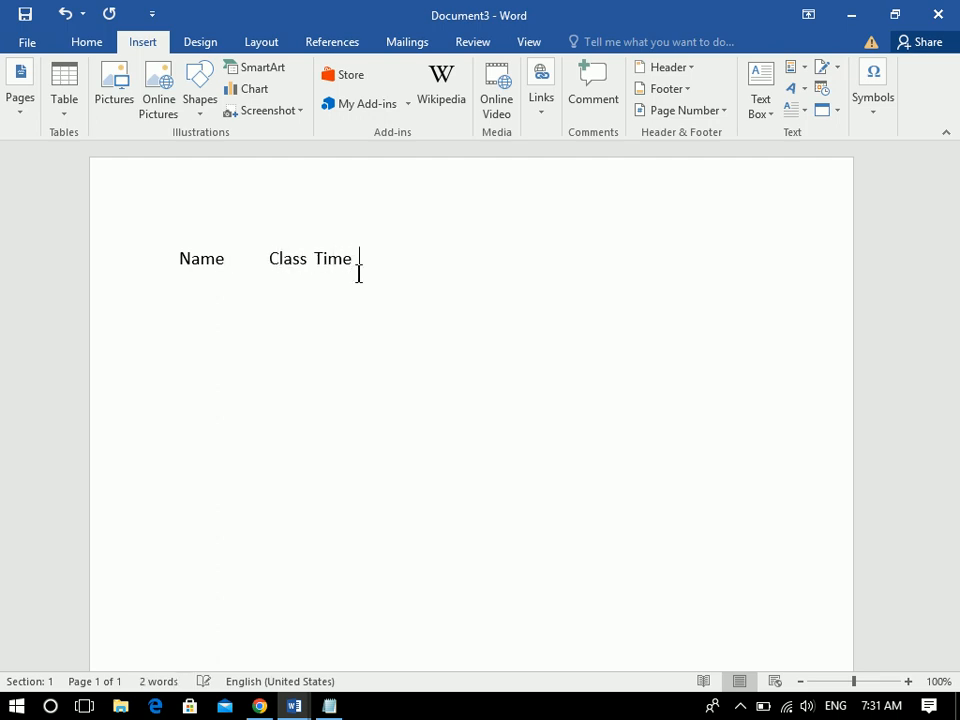
type(" Email PhoneA")
key("BackSpace")
type("a")
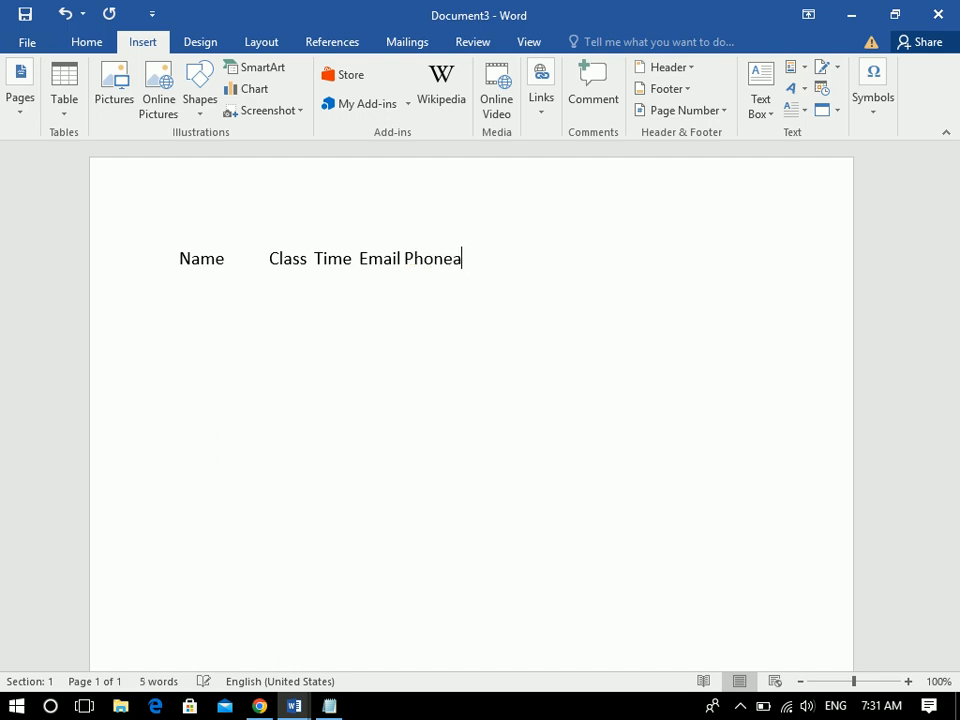
key("Delete")
type("aDDRESS")
key("Return")
Step: Convert the heading line to a table with 6 columns, separating the text at tabs
left_click_drag(561, 258, 184, 268)
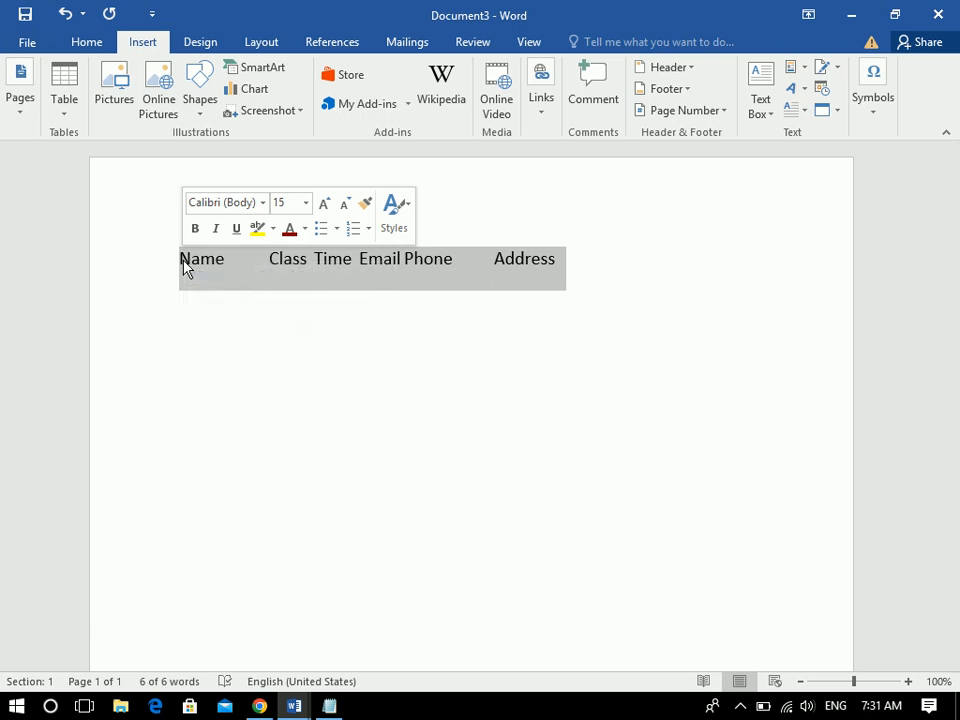
left_click(72, 100)
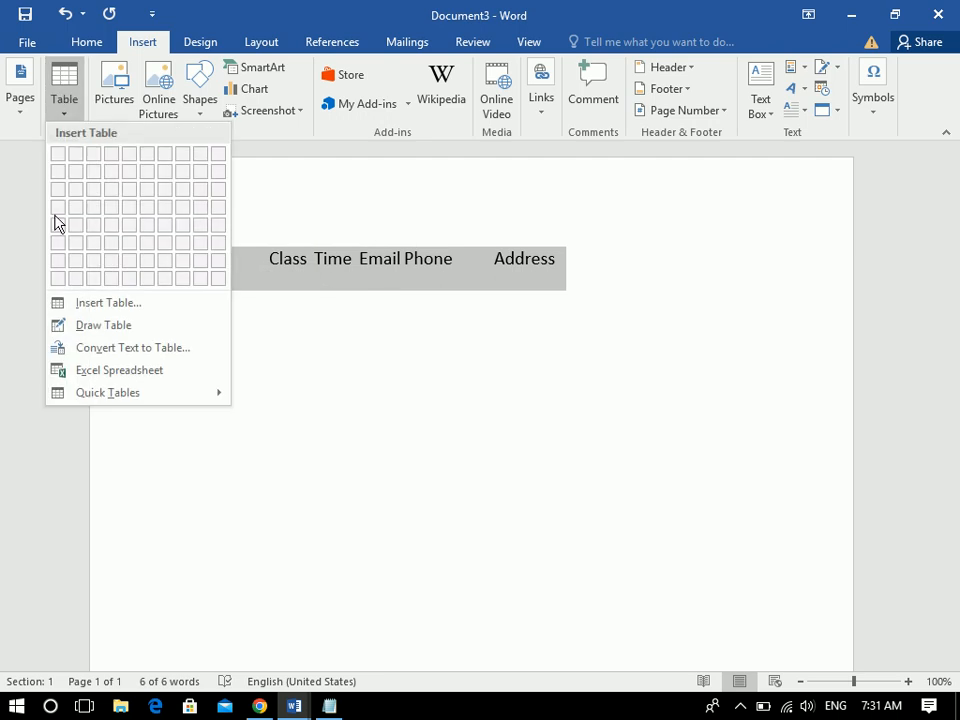
left_click(112, 352)
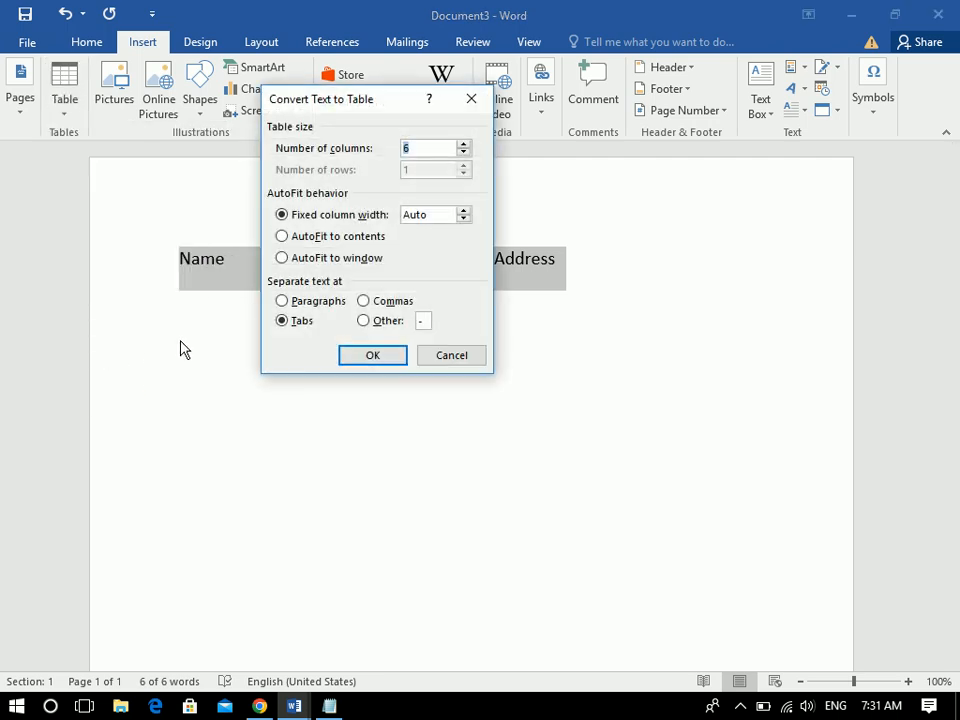
left_click(378, 362)
left_click(413, 469)
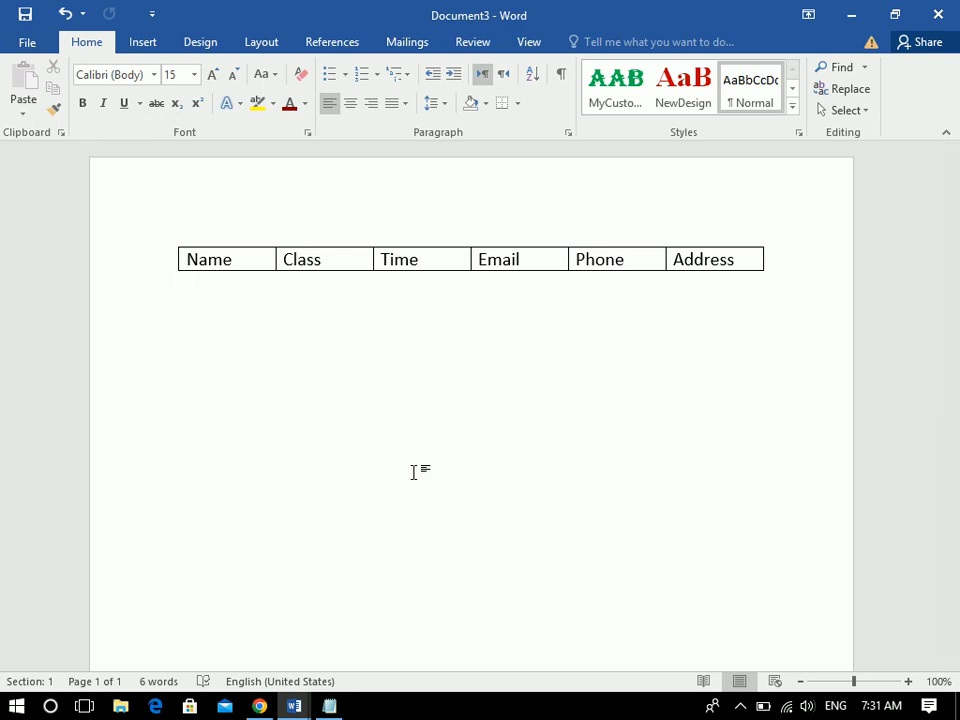
Step: Remove the converted heading table from the page
left_click(142, 44)
left_click(76, 82)
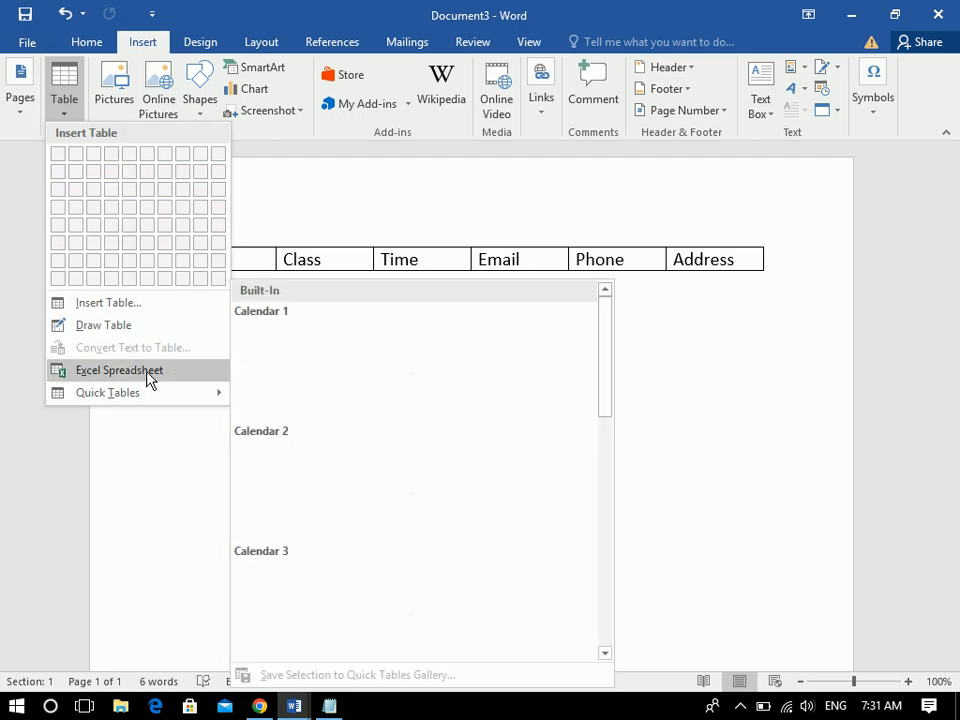
left_click(581, 230)
key("ctrl+z")
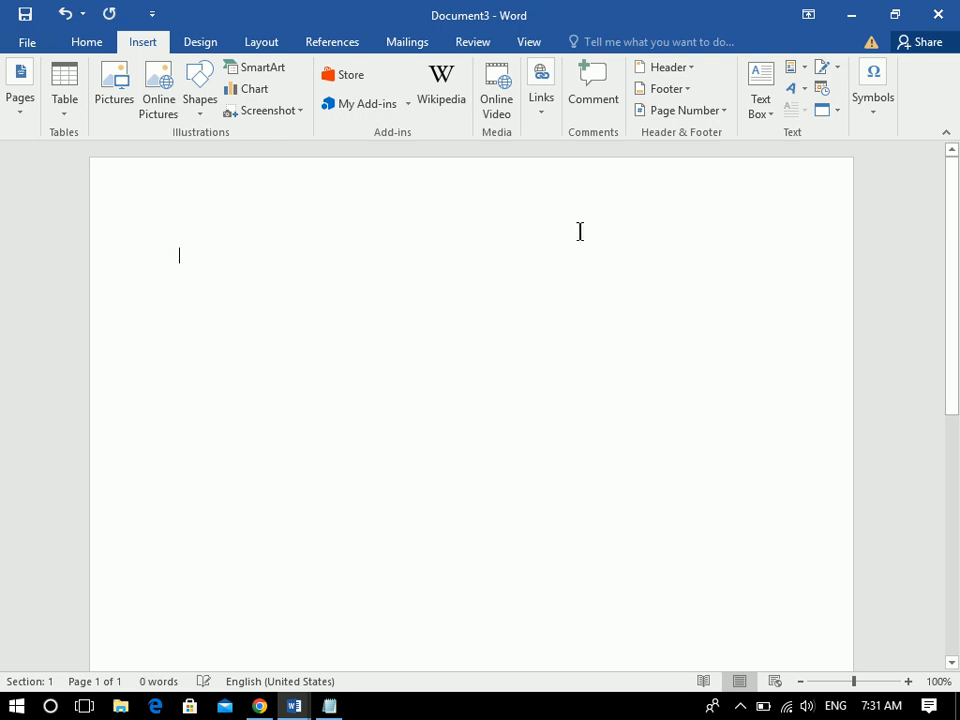
Step: Restore the removed heading table and clear it from the page again
left_click(72, 100)
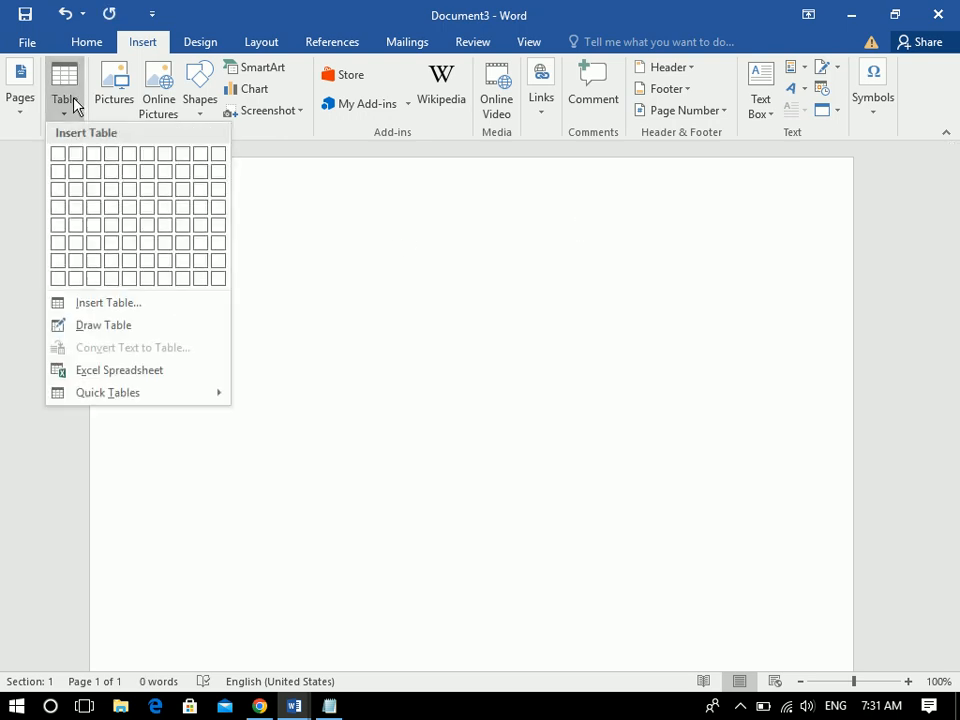
left_click(533, 210)
key("ctrl+z")
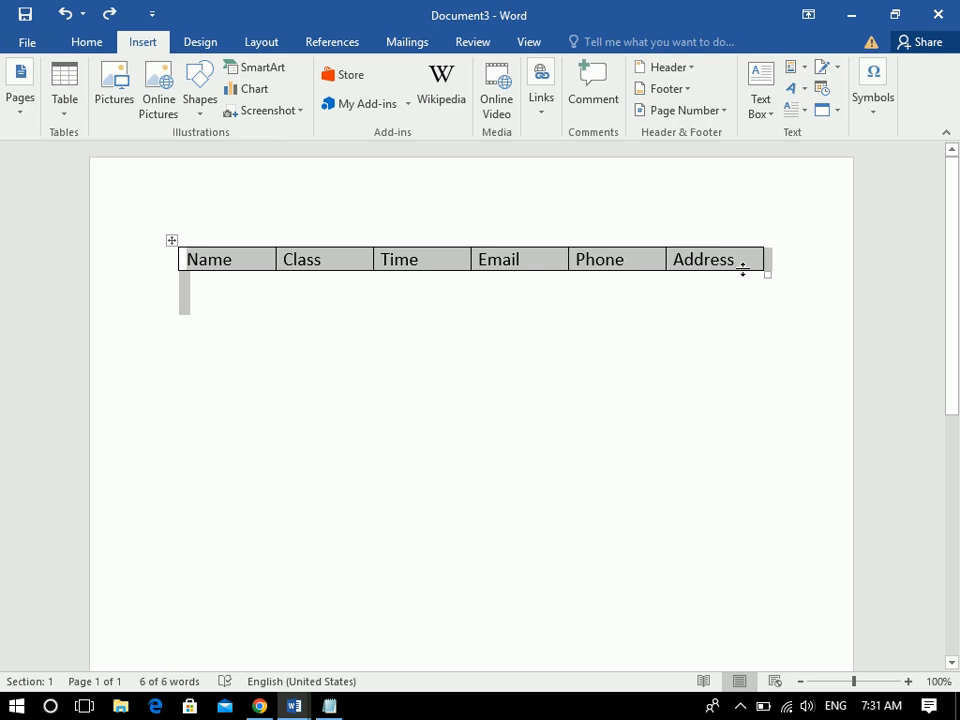
key("ctrl+y")
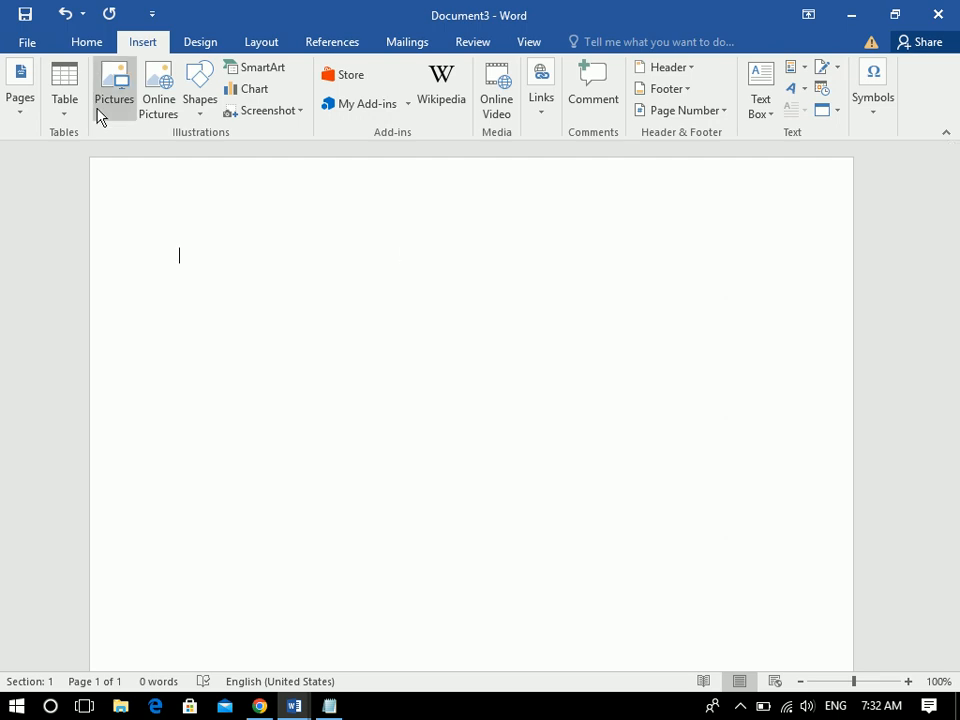
Step: Insert an embedded Excel spreadsheet on the blank page and select its cell A1
left_click(66, 97)
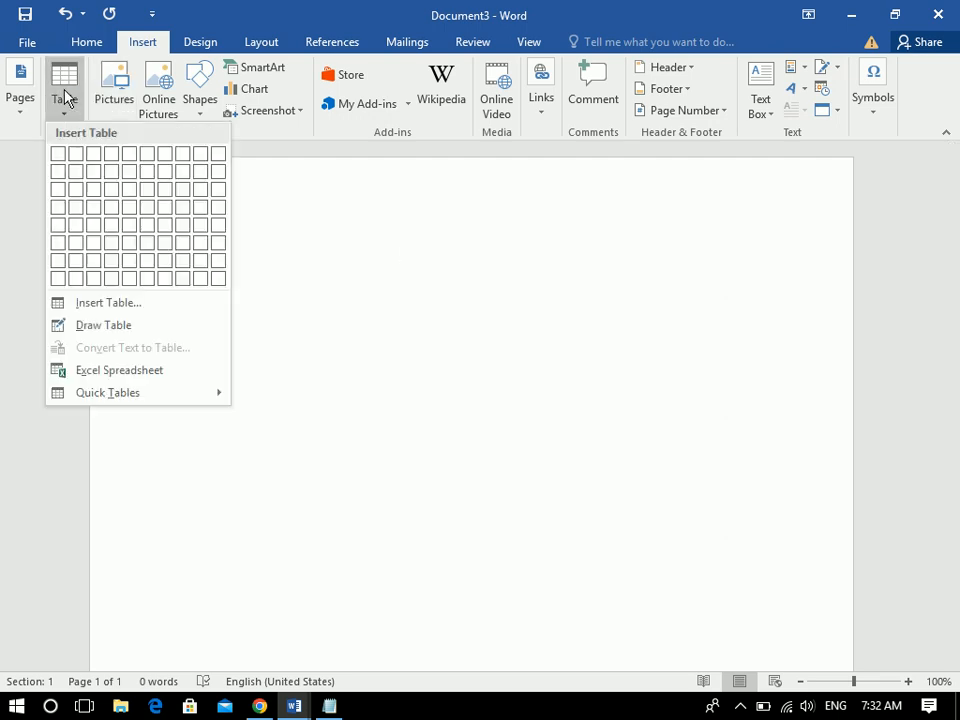
left_click(110, 370)
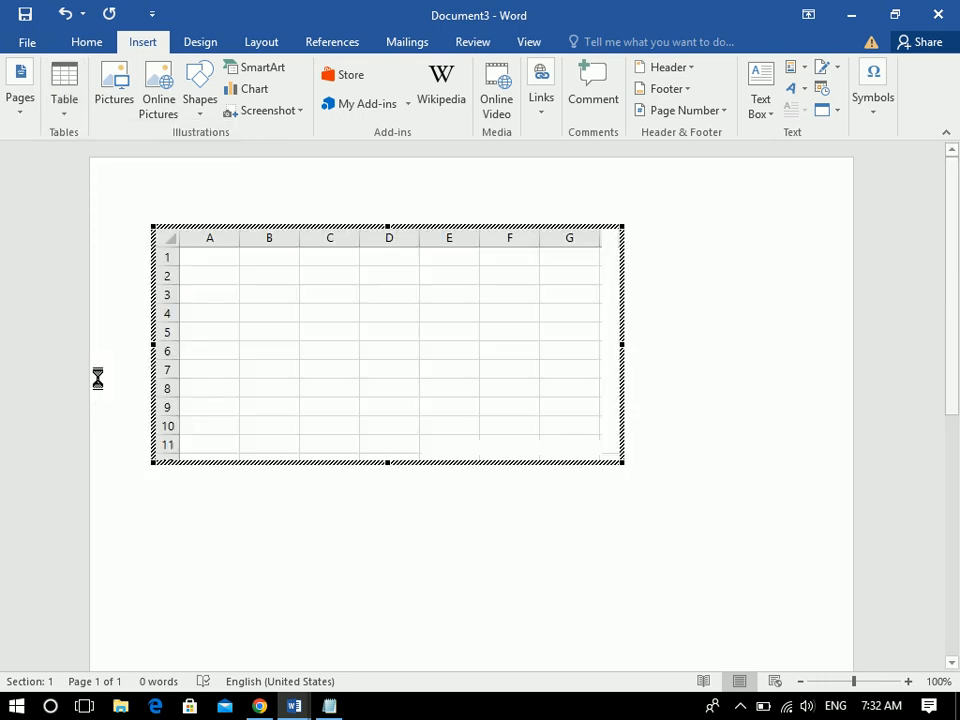
scroll(600, 476, "down", 2)
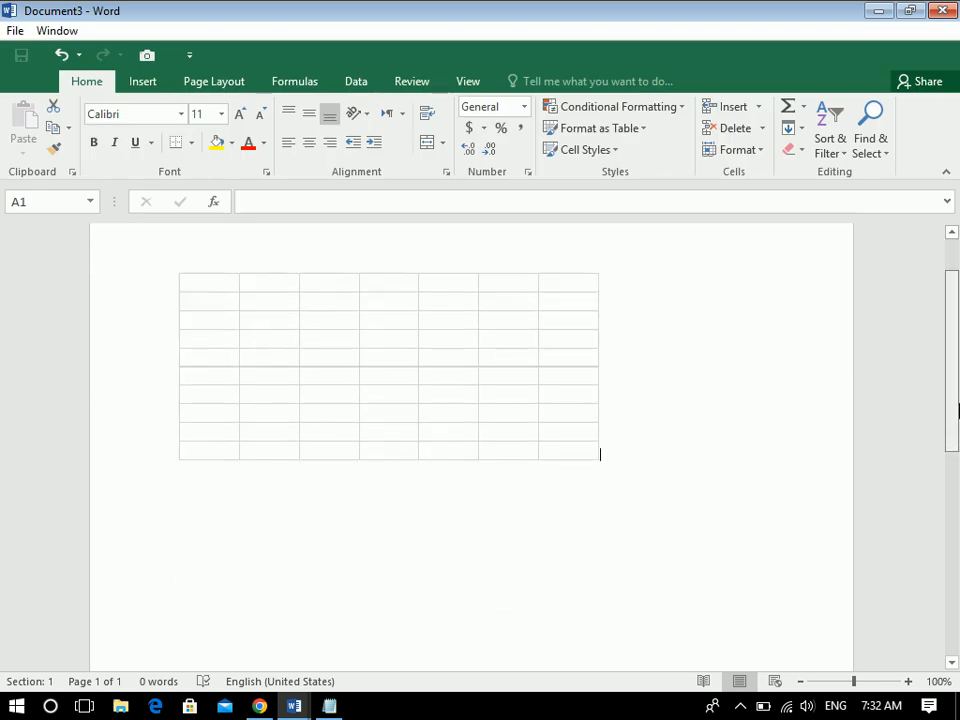
left_click(254, 292)
left_click(225, 259)
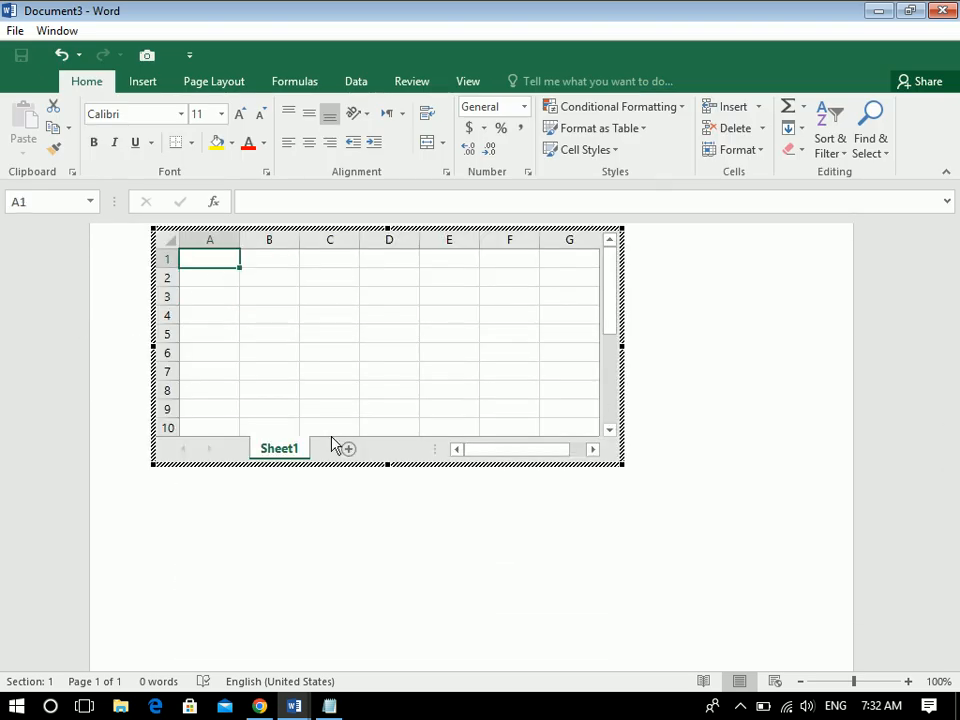
Step: Enter the headings ID, Name, Class, Time, Fee, Adm and Total in A1:G1 and centre them
type("ID")
type("ame")
key("Tab")
type("Class")
key("Tab")
type("Time")
key("Tab")
type("Fee")
key("Tab")
type("Adm")
key("Tab")
type("Total")
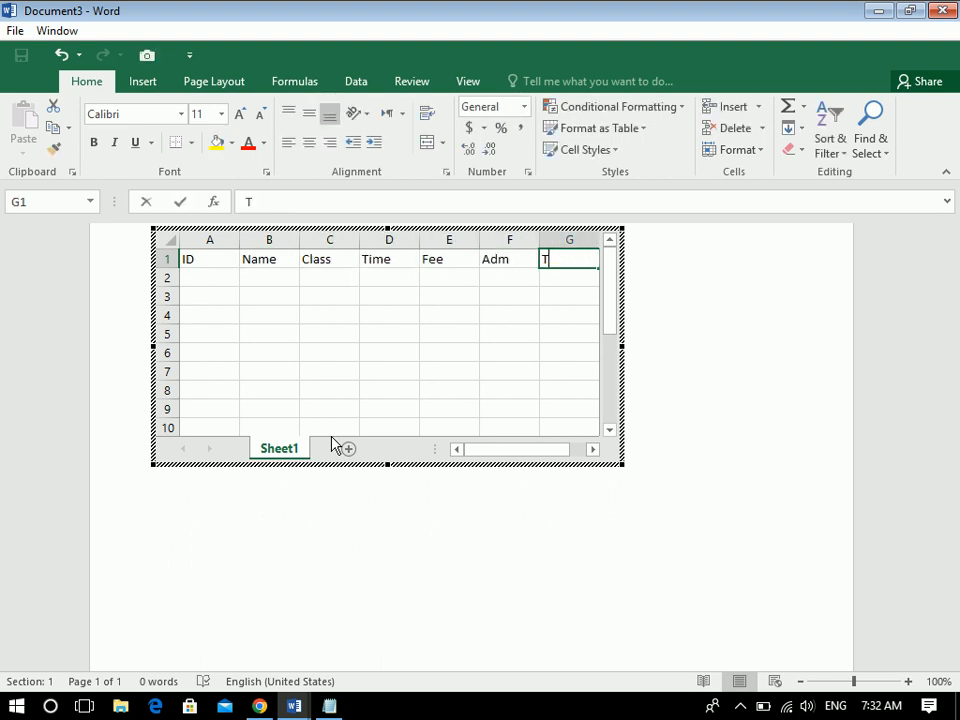
key("Return")
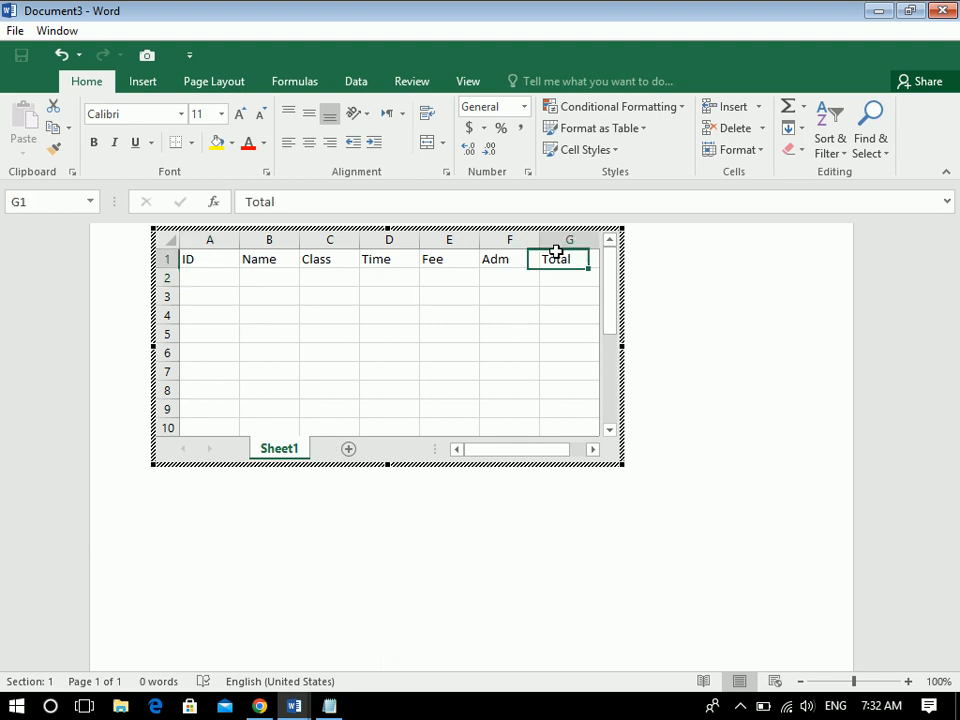
left_click_drag(565, 259, 161, 237)
left_click(309, 142)
Step: Enter the ID numbers 1 to 9 in cells A2 to A10
left_click(201, 277)
type("1")
key("Return")
type("2")
key("Return")
type("3")
key("Return")
type("4")
key("Return")
type("5")
key("Return")
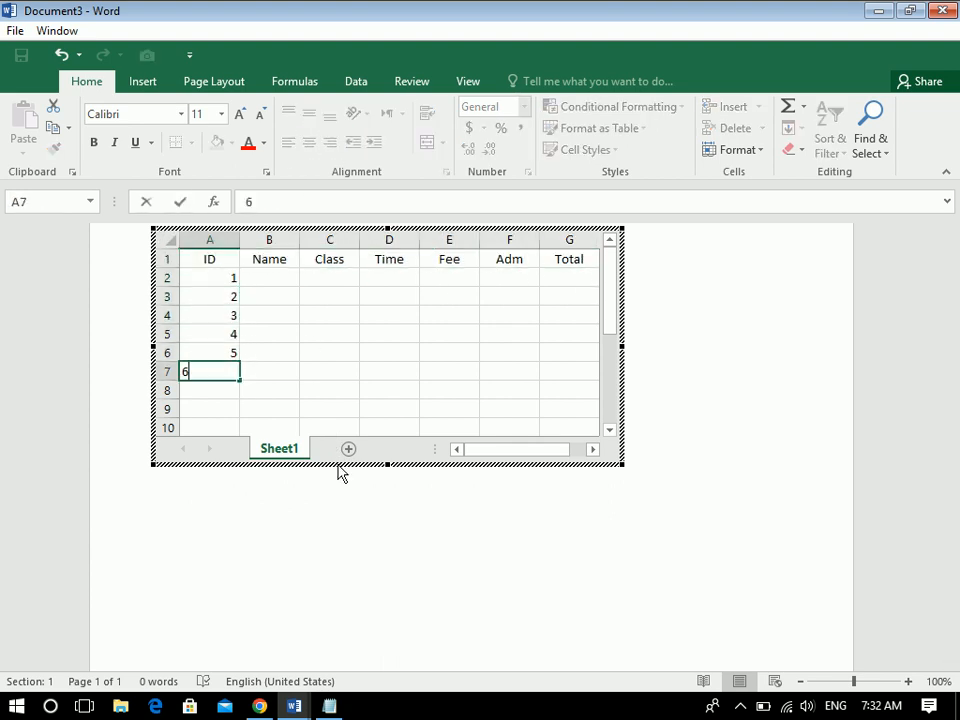
type("6")
key("Return")
type("7")
key("Return")
type("8")
key("Return")
type("9")
key("Tab")
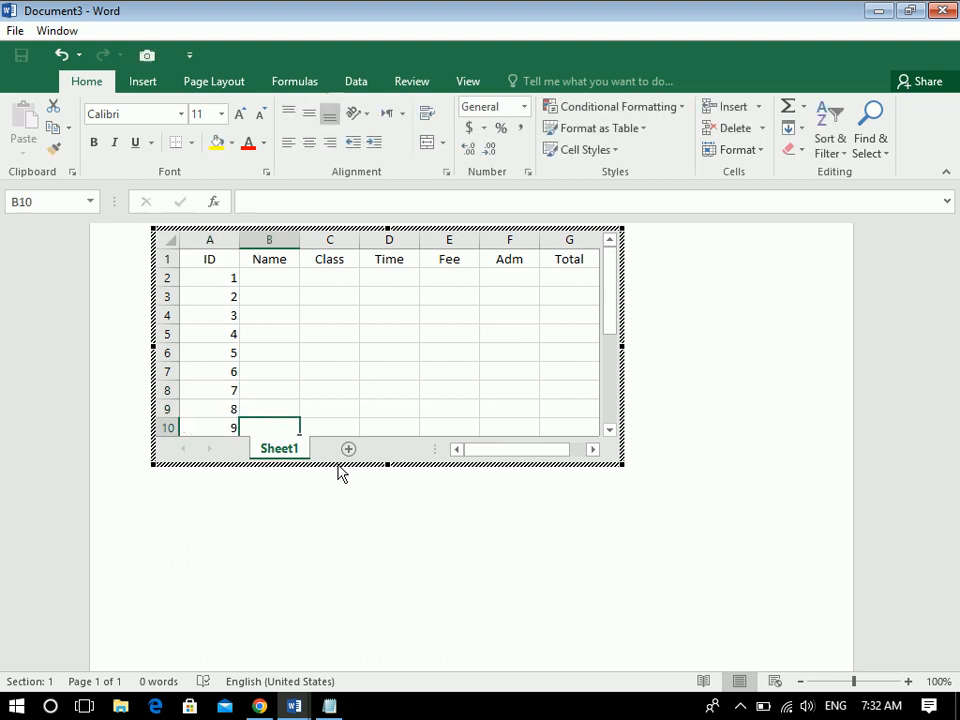
Step: Widen the Name column slightly and enter nine first names in cells B2 to B10
left_click_drag(299, 239, 314, 240)
left_click(276, 277)
type("Ahmad")
key("Return")
type("Noor")
key("Return")
type("Saj")
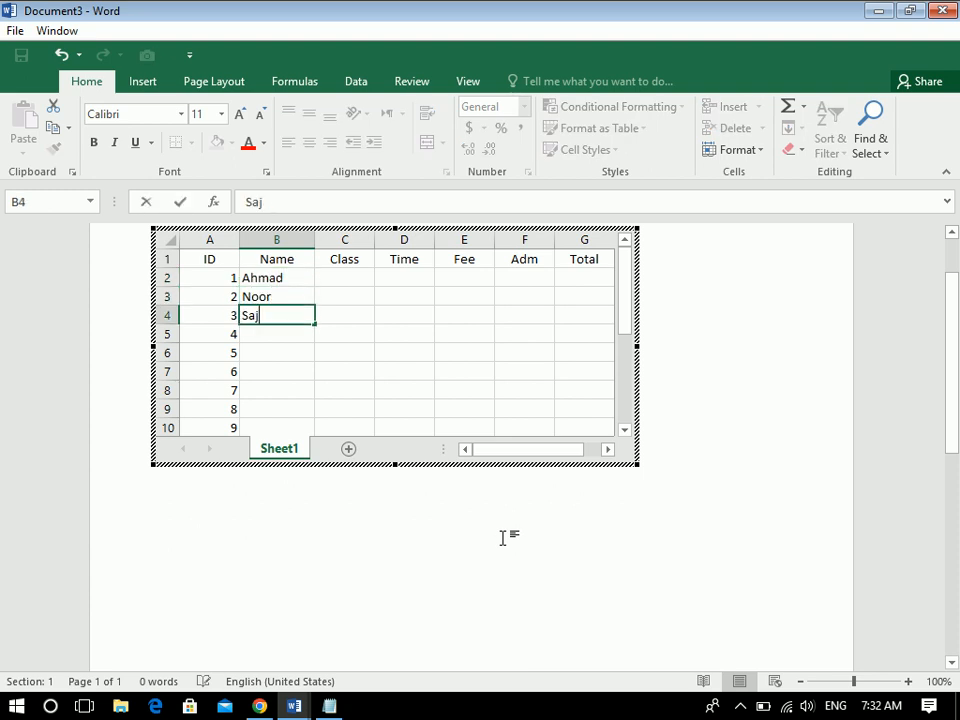
type("ad")
key("Return")
type("Amin")
key("Return")
type("Zahi")
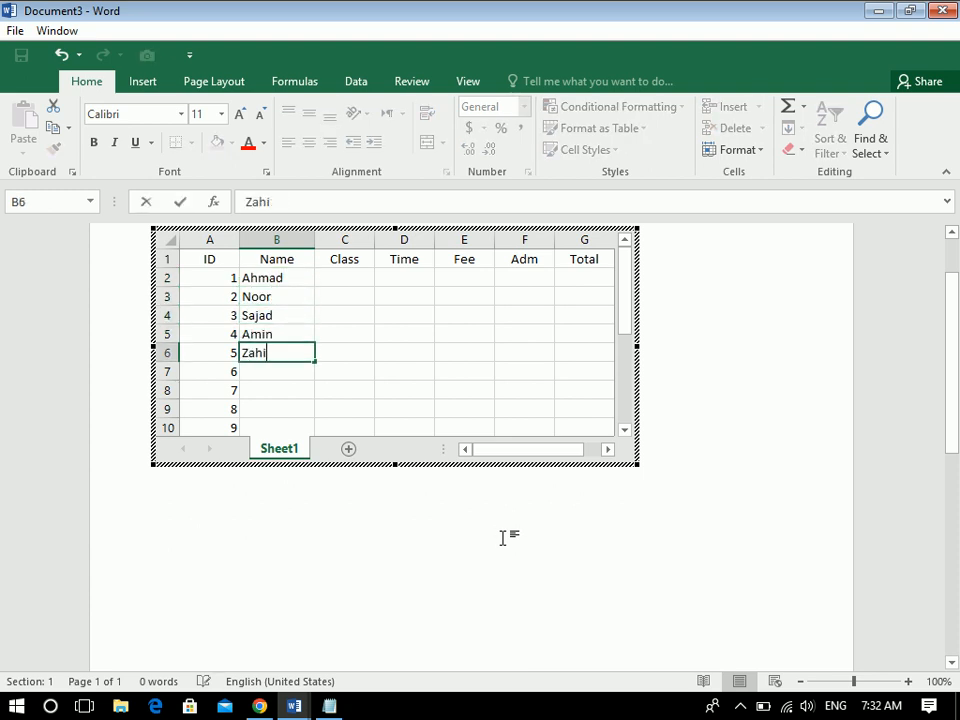
type("d")
key("Return")
type("Younas")
key("Return")
type("Zal;m")
key("BackSpace")
key("BackSpace")
type("mi")
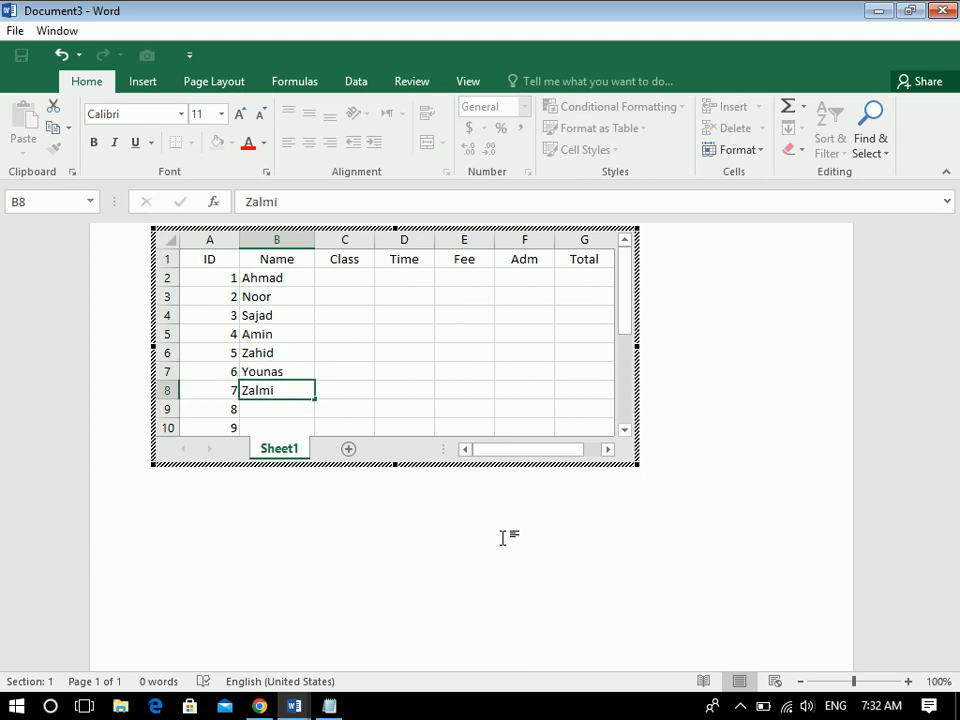
key("Return")
type("Zahoor")
key("Tab")
key("Down")
key("Left")
type("Jan")
key("Tab")
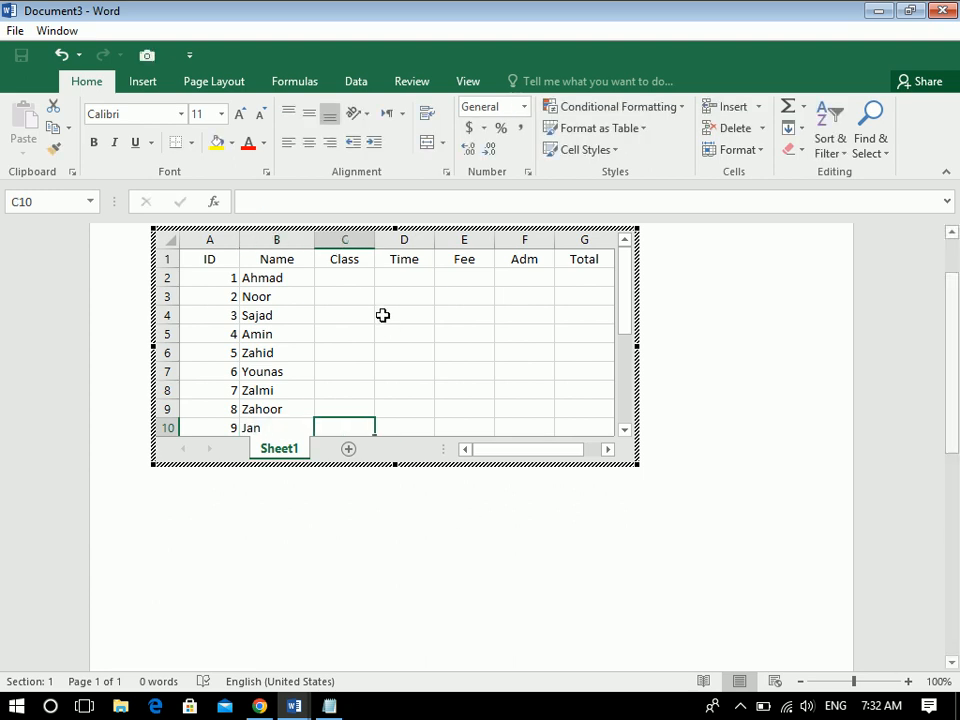
Step: Enter the classes DIT, DEL, MOS and DIA in C2:C5 and fill the pattern down to C10
left_click(340, 279)
type("DIT")
key("Return")
type("DEL")
key("Return")
type("MOS")
key("Return")
type("DIA")
key("Return")
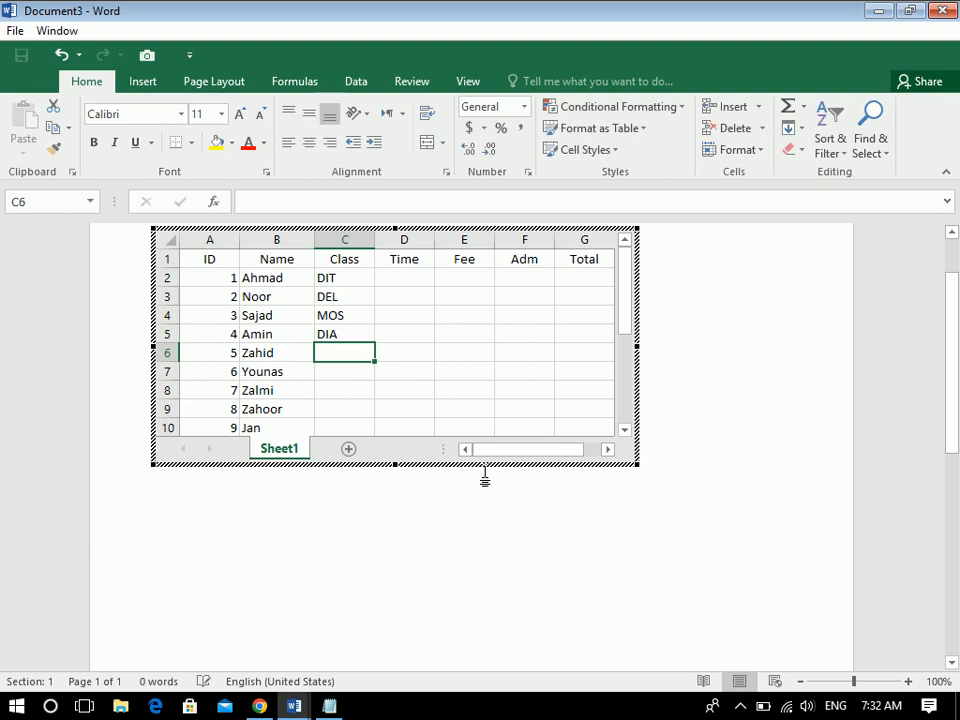
left_click_drag(349, 277, 360, 430)
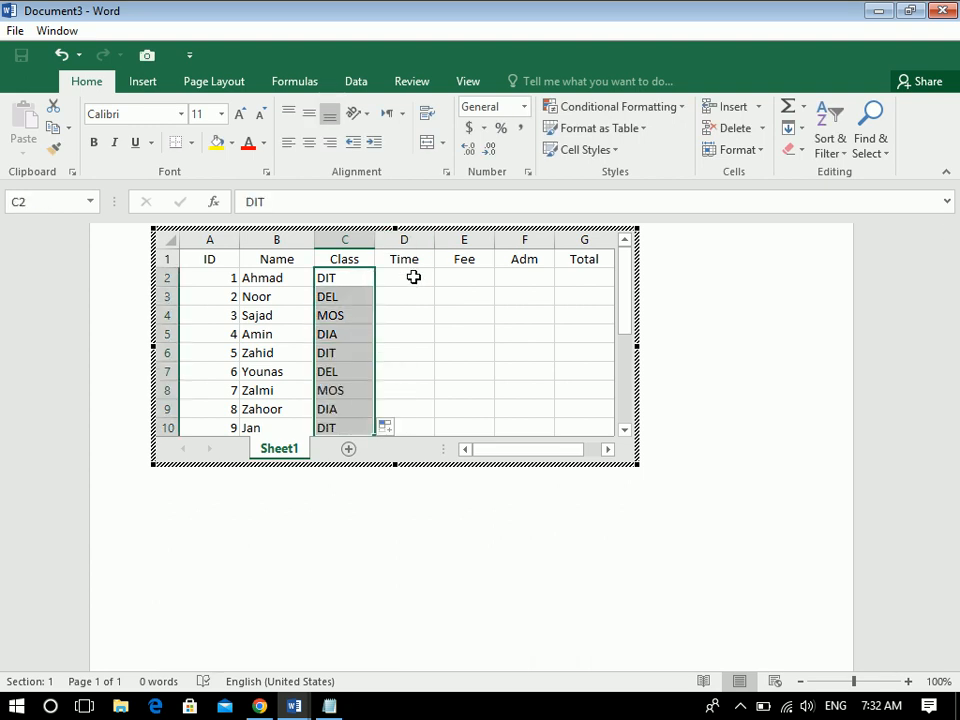
Step: Enter 2:00 PM in D2 and fill the hourly times down to D10
left_click(413, 272)
type("2:00 PM")
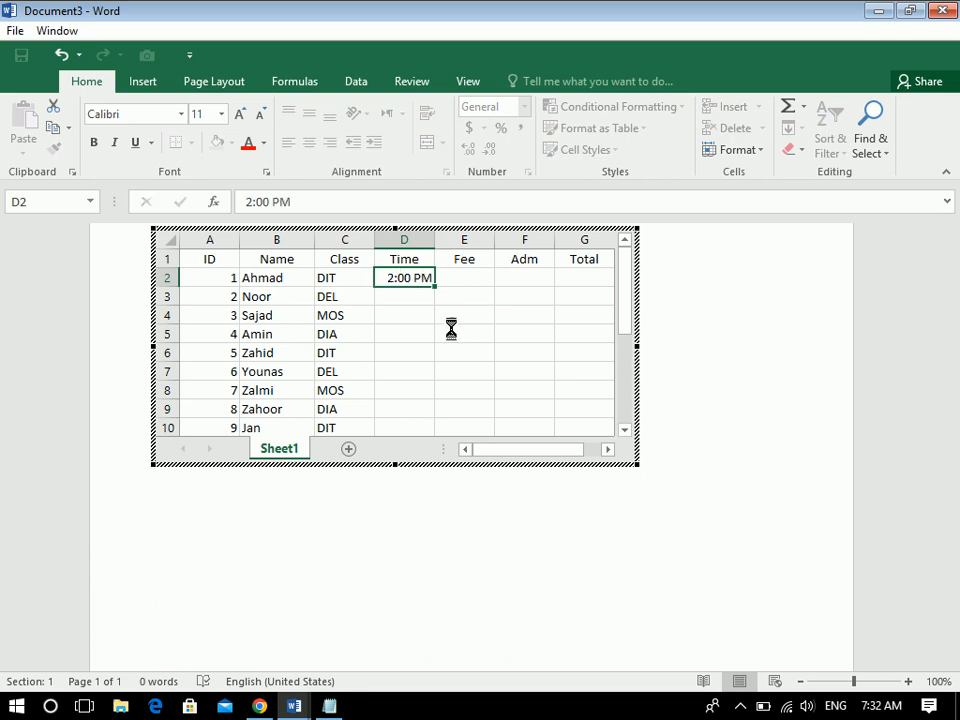
key("Return")
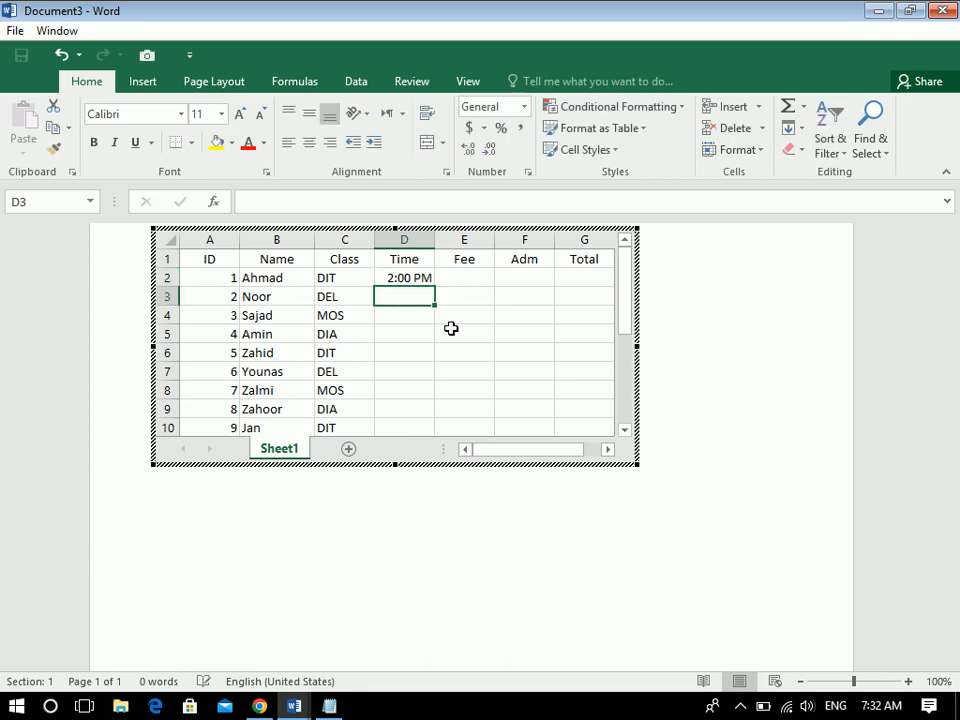
left_click(424, 279)
left_click_drag(437, 296, 440, 430)
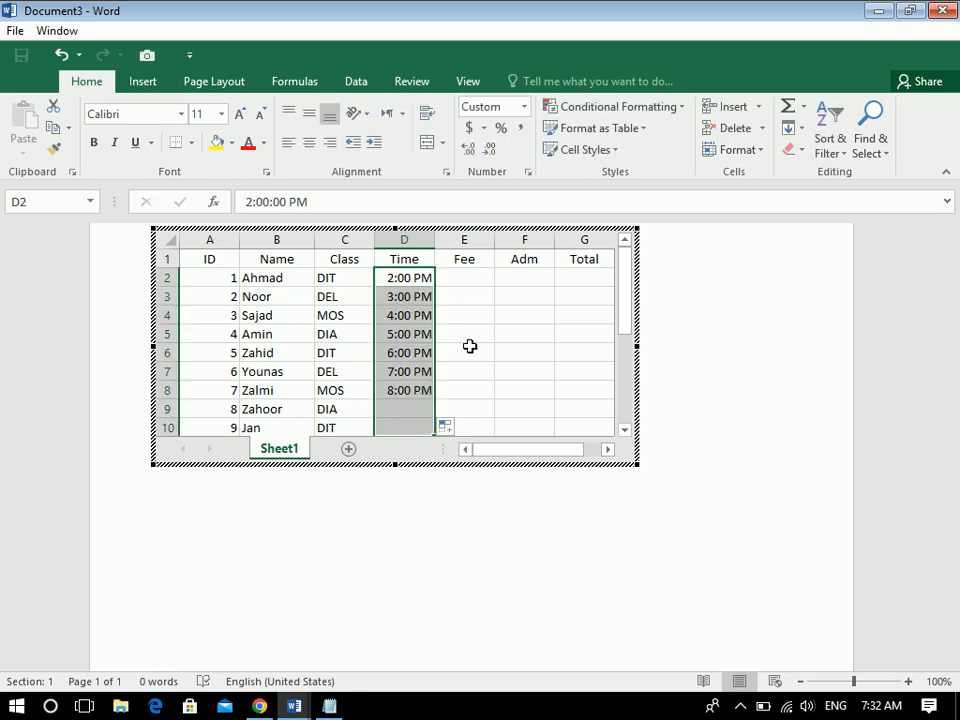
Step: Enter the fees 2000, 4000 and 5000 in E2:E4 and fill the series down to E10
left_click(483, 276)
type("2000")
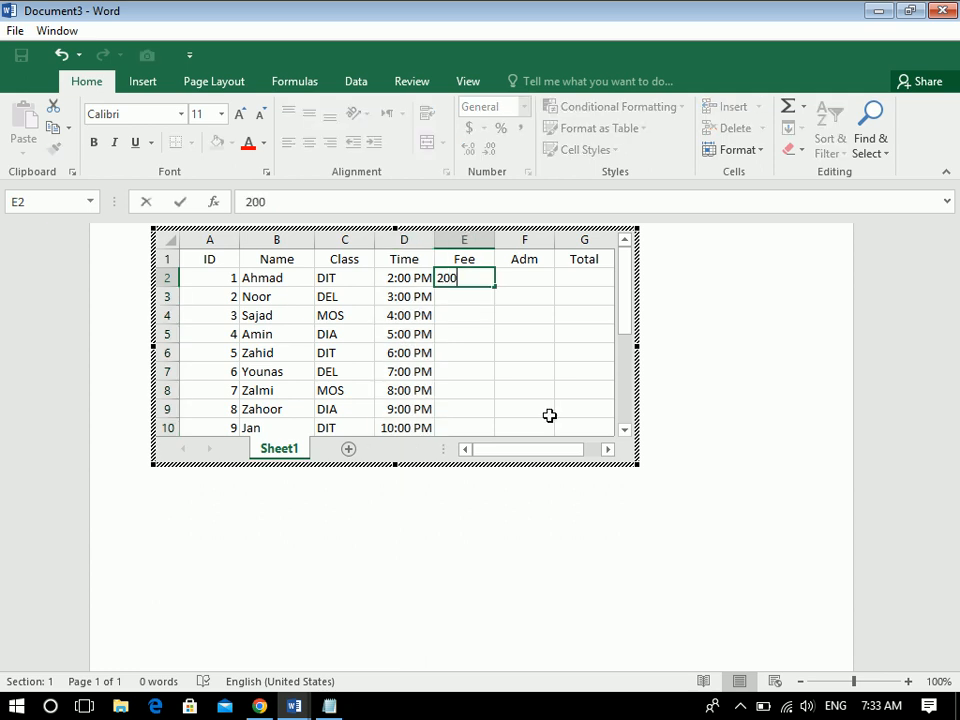
key("Return")
type("4000")
key("Return")
type("5000")
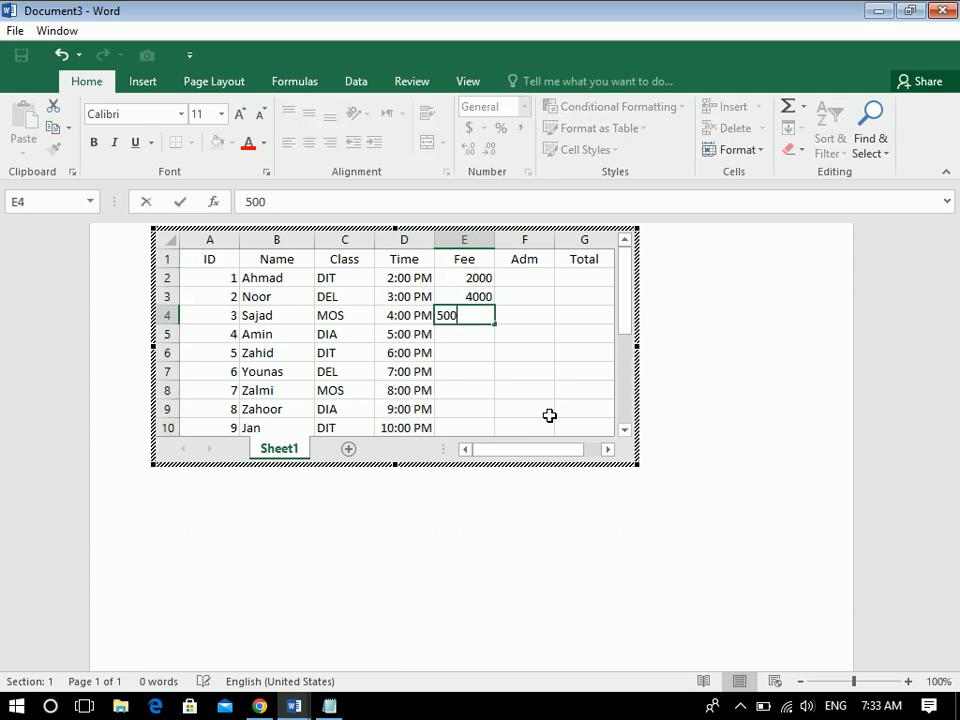
key("Return")
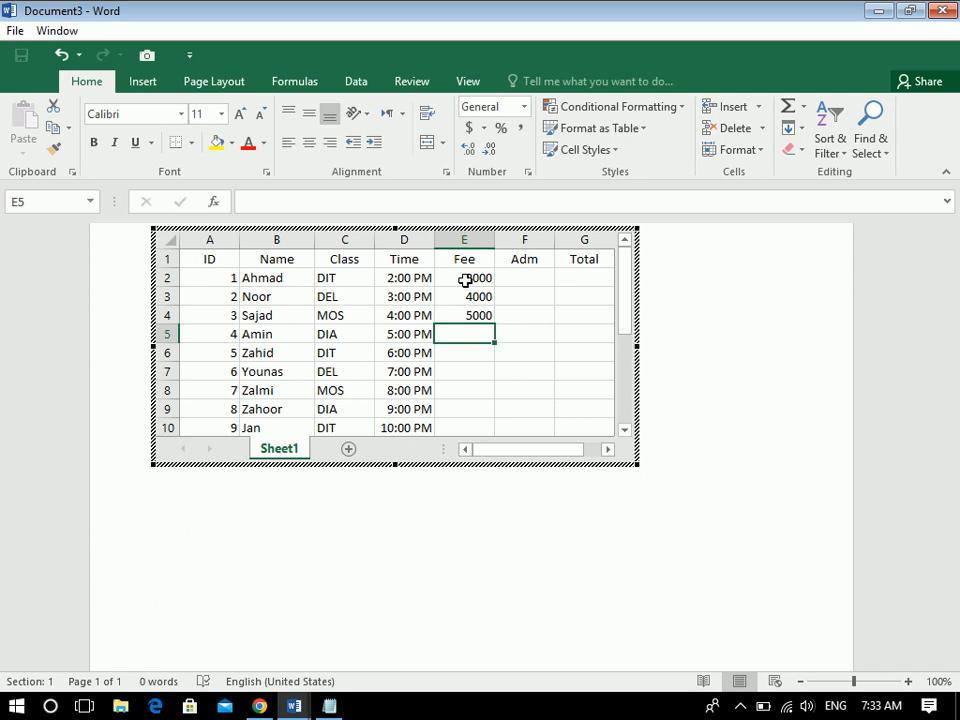
left_click_drag(463, 274, 496, 423)
Step: Enter 1000 in the Adm column's cell F2 and fill it down to F10
left_click(530, 275)
type("1000")
key("Return")
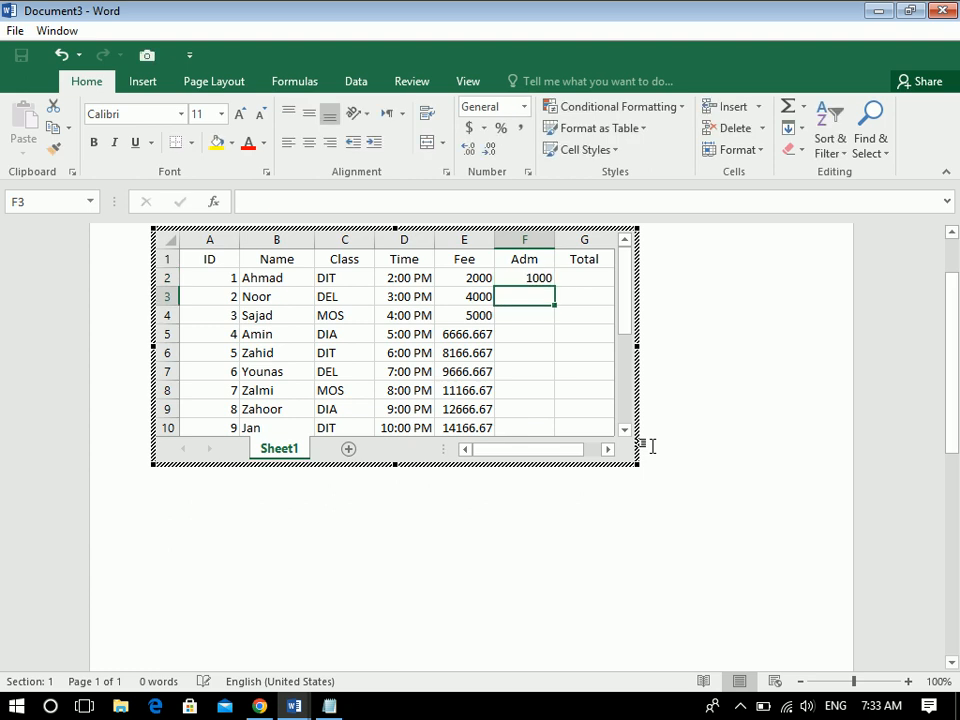
left_click_drag(524, 262, 557, 430)
left_click(530, 278)
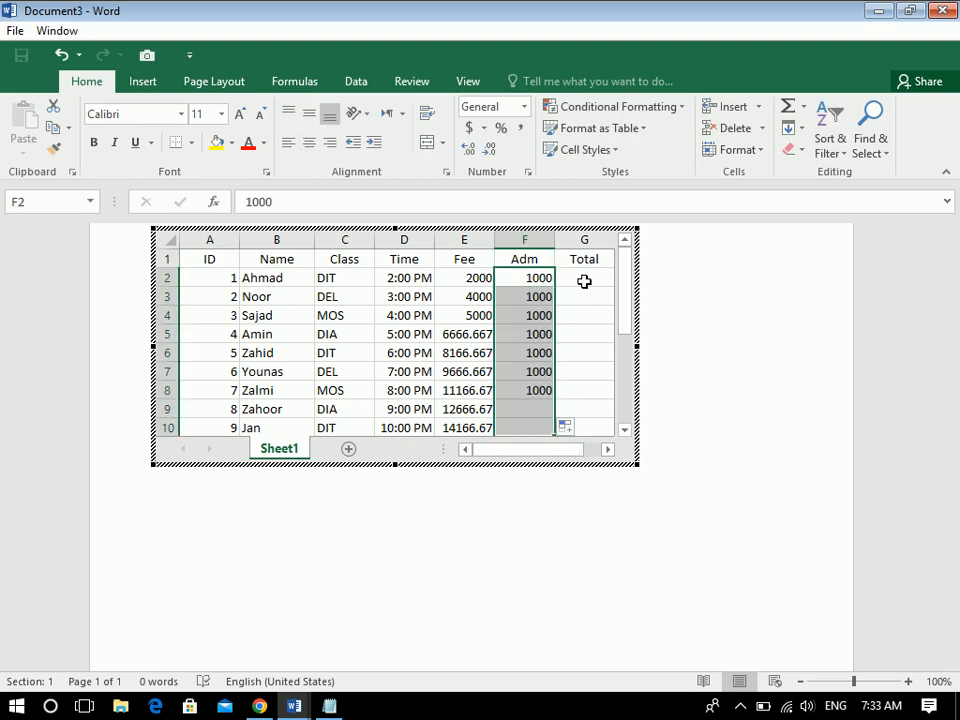
Step: Calculate the total in G2 with the formula =E2+F2 and fill it down to G10
left_click(583, 280)
type("=")
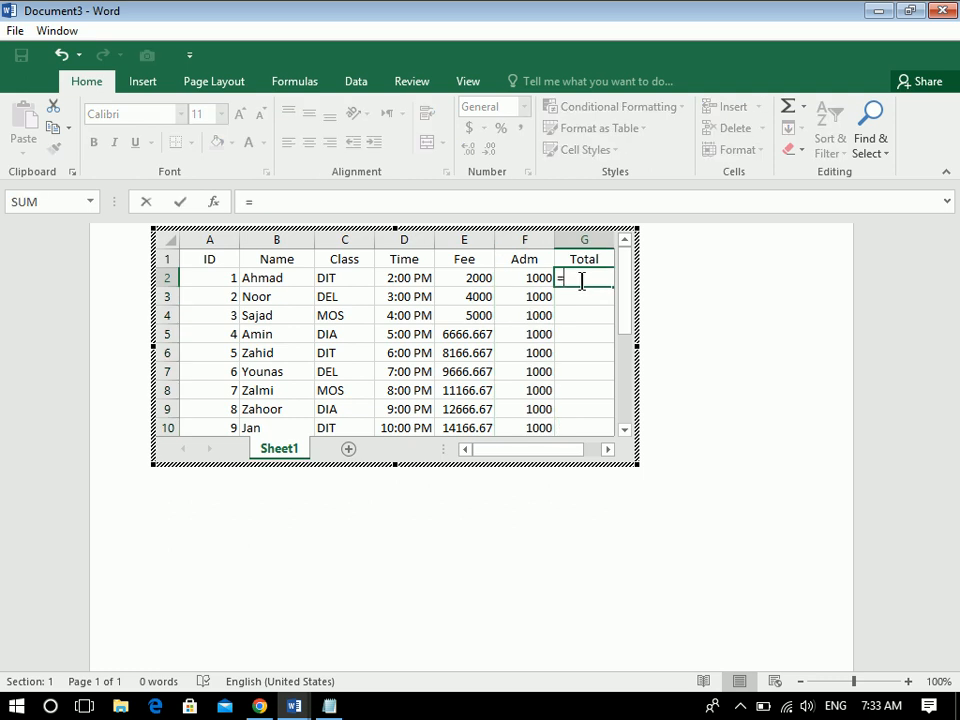
left_click(466, 280)
type("+")
left_click(502, 279)
key("Return")
left_click(590, 278)
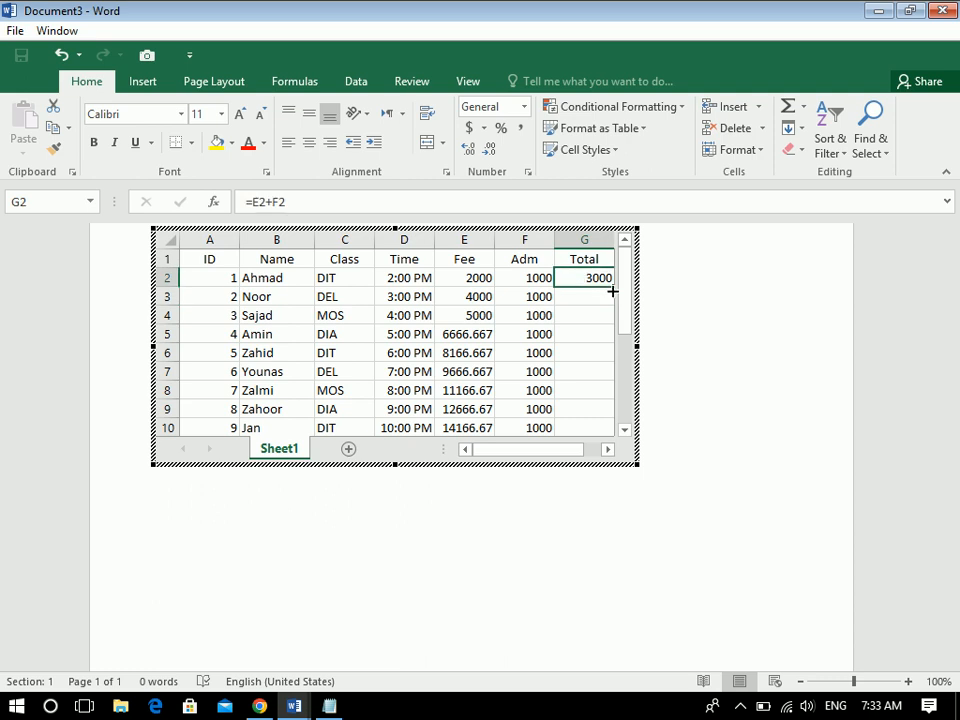
left_click_drag(613, 287, 77, 96)
Step: Apply all borders to the data range A1:G10 and center its contents
key("Delete")
left_click(191, 143)
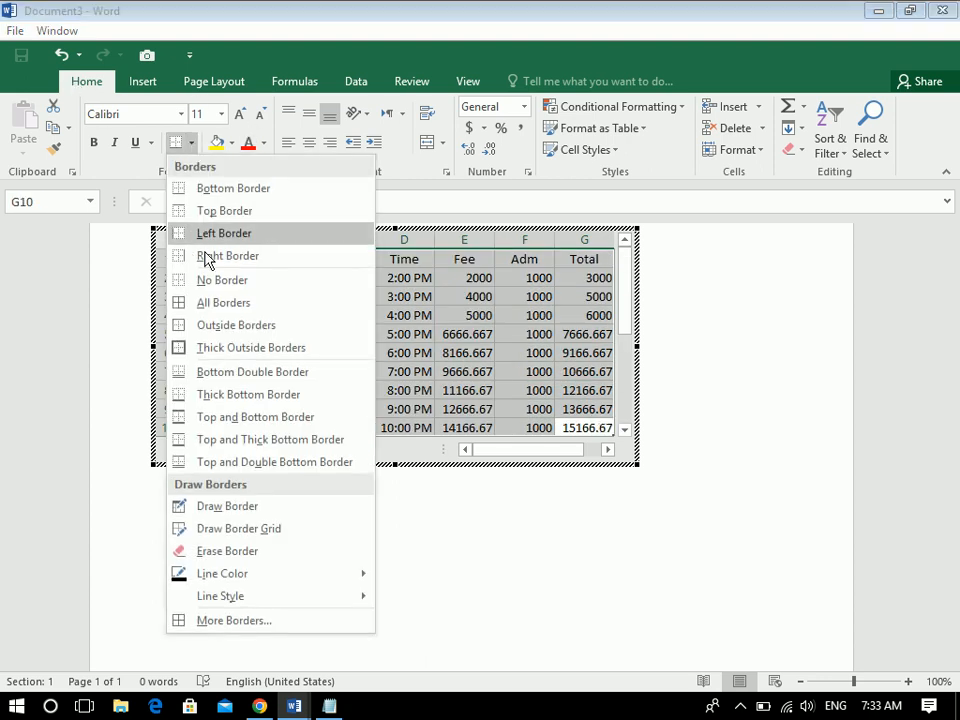
left_click(202, 307)
left_click(309, 142)
Step: Format the header row A1:G1 with yellow fill and bold text, and return to the document
left_click_drag(583, 259, 140, 240)
left_click(216, 142)
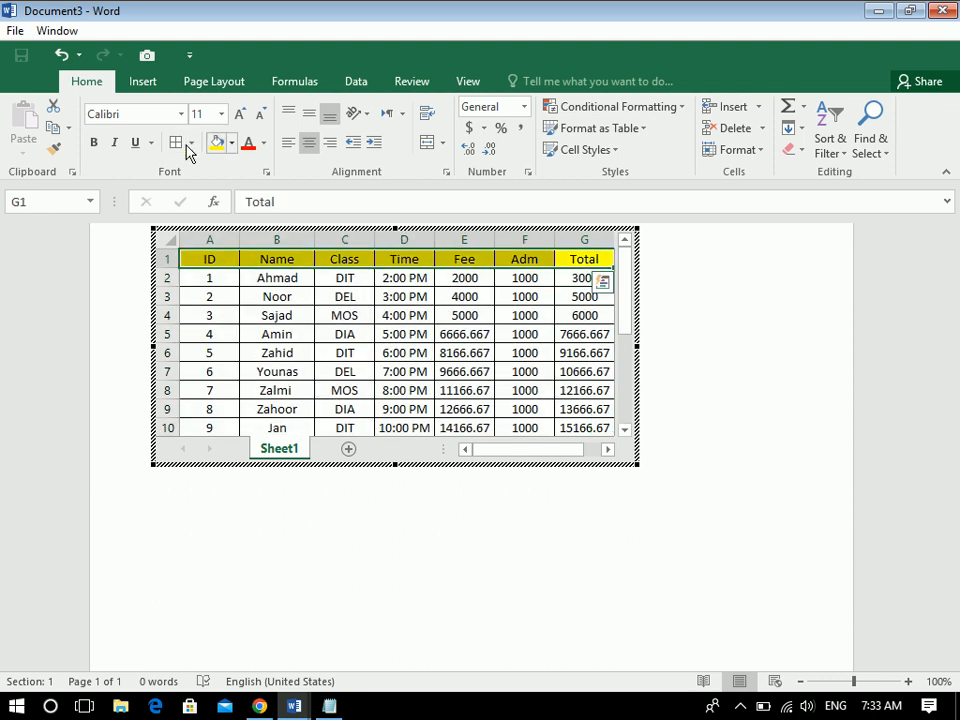
left_click(94, 142)
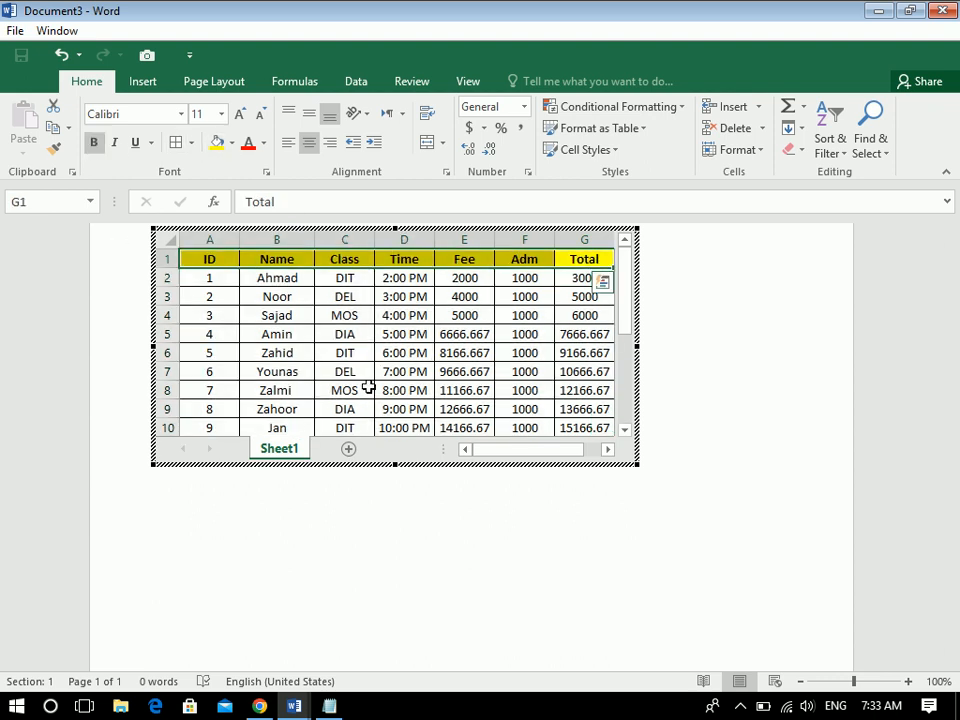
left_click(789, 467)
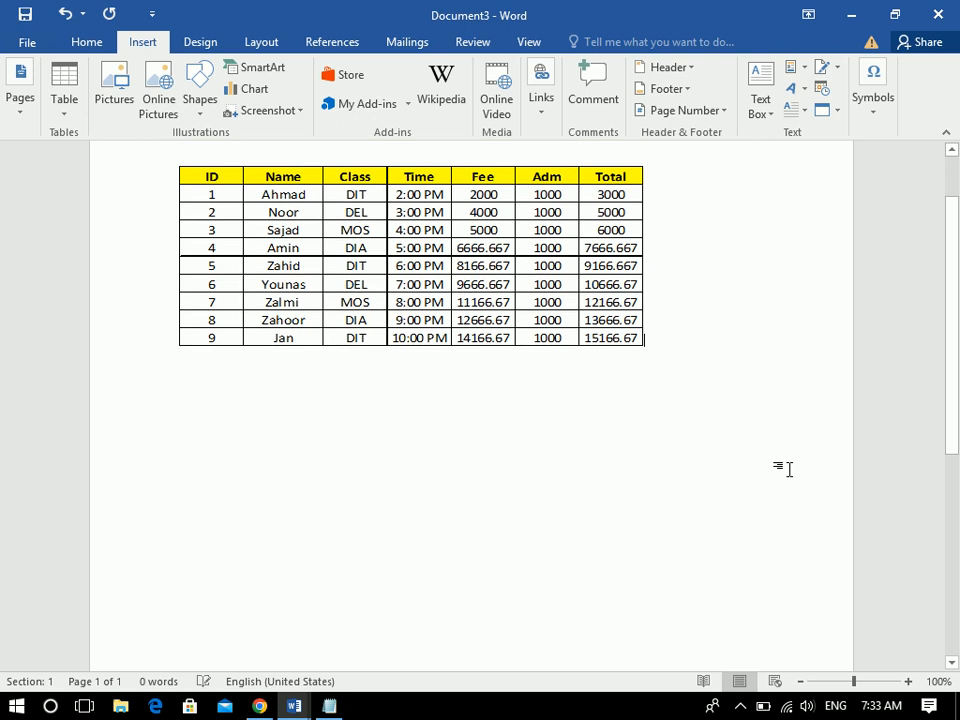
Step: Enlarge the embedded worksheet object proportionally so it spans nearly the full text width of the page
scroll(928, 161, "up", 2)
left_click(630, 420)
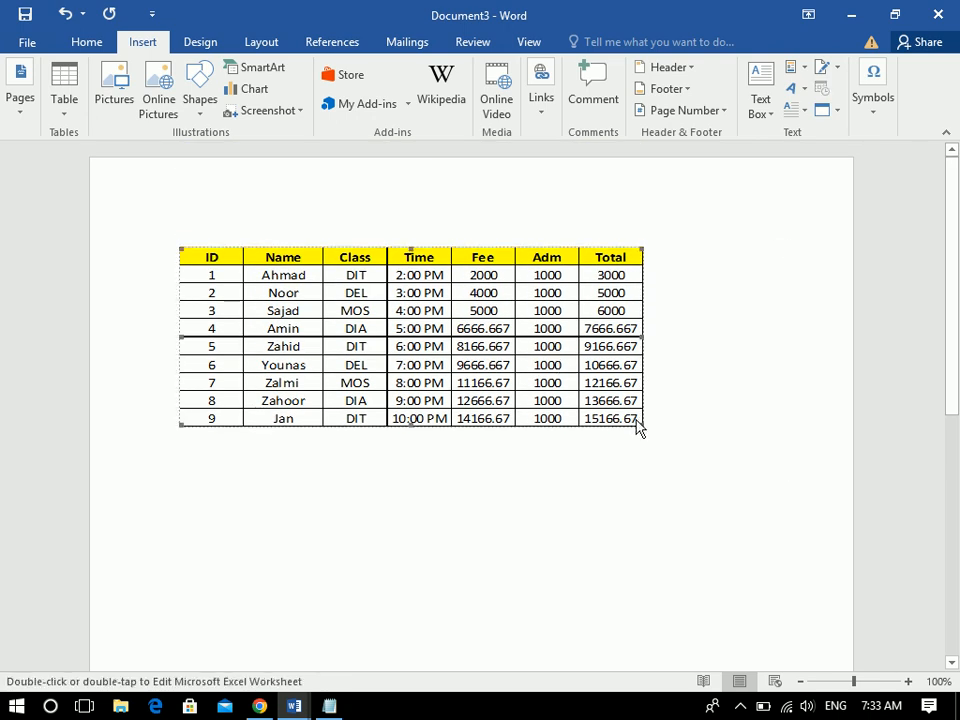
left_click_drag(642, 427, 720, 480)
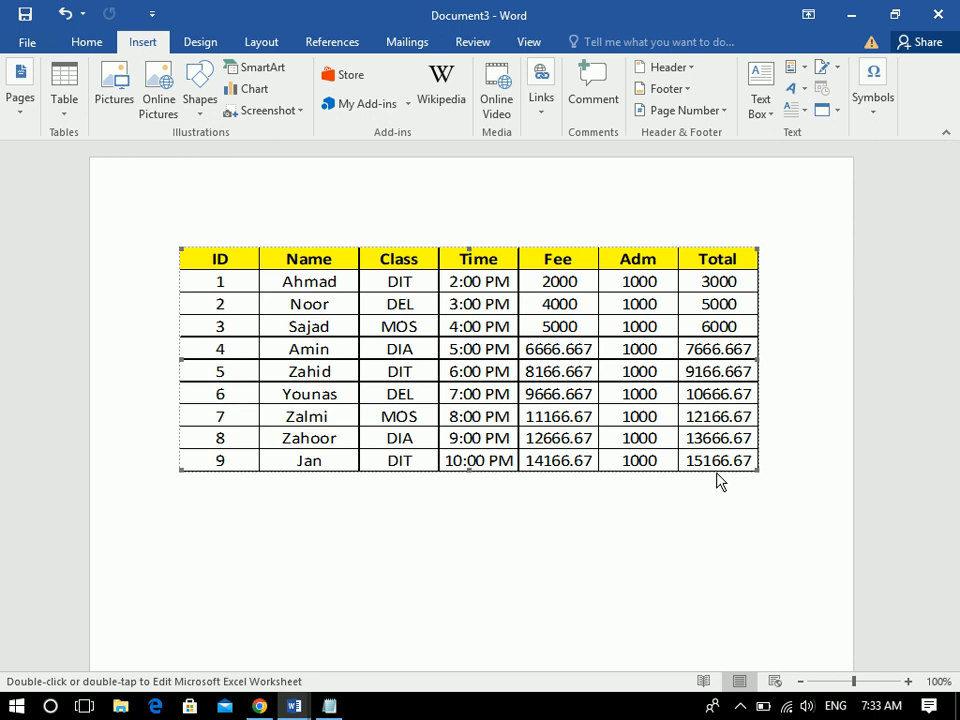
Step: Reopen the embedded worksheet, widen its visible area to include column H, and enter the header Note in H1
double_click(566, 371)
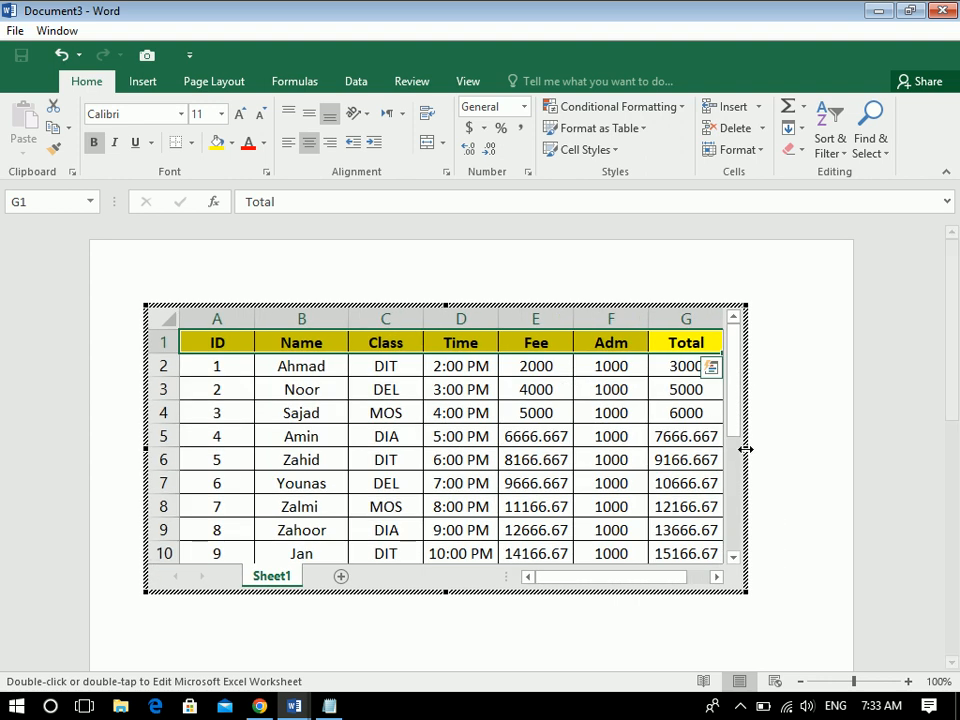
left_click_drag(747, 448, 792, 448)
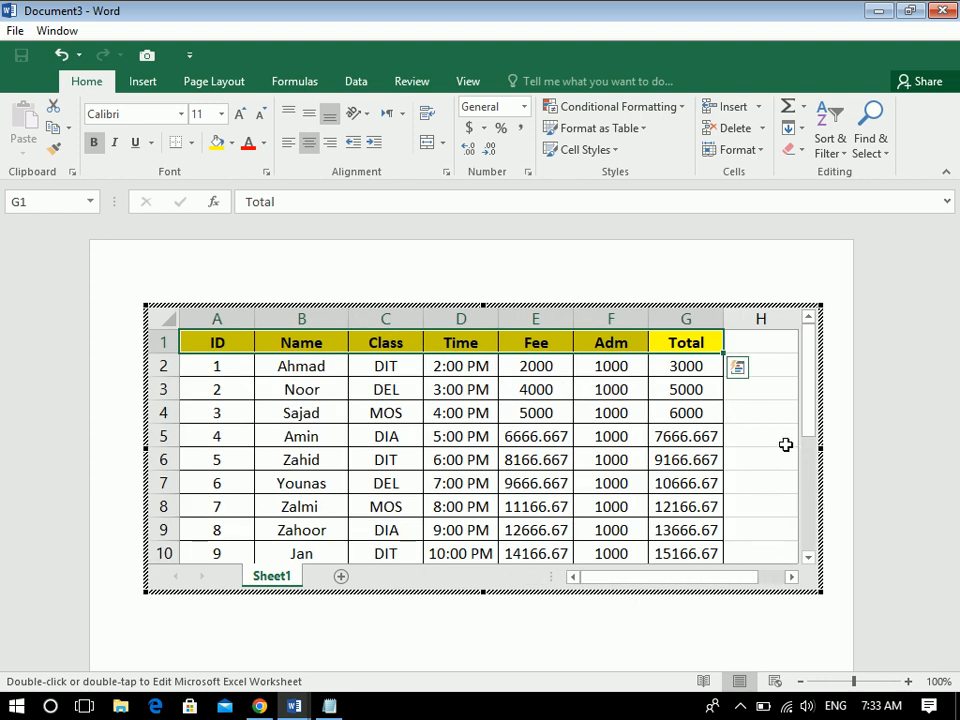
left_click(731, 336)
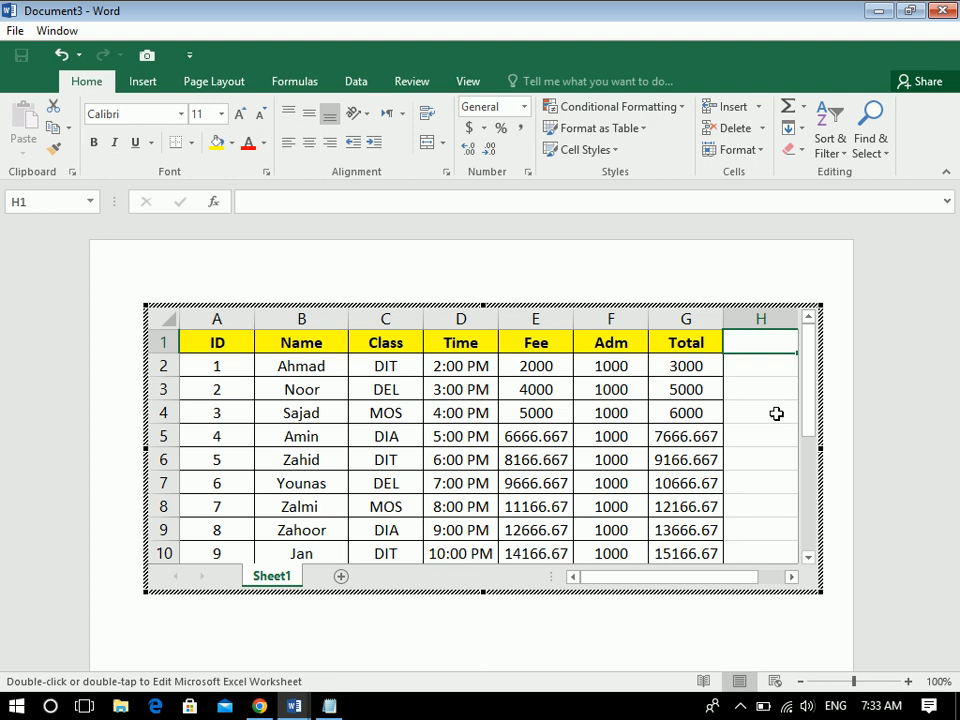
type("note")
key("Return")
Step: Apply all borders to the whole data range including the Note column, and return to the document
key("ctrl+a")
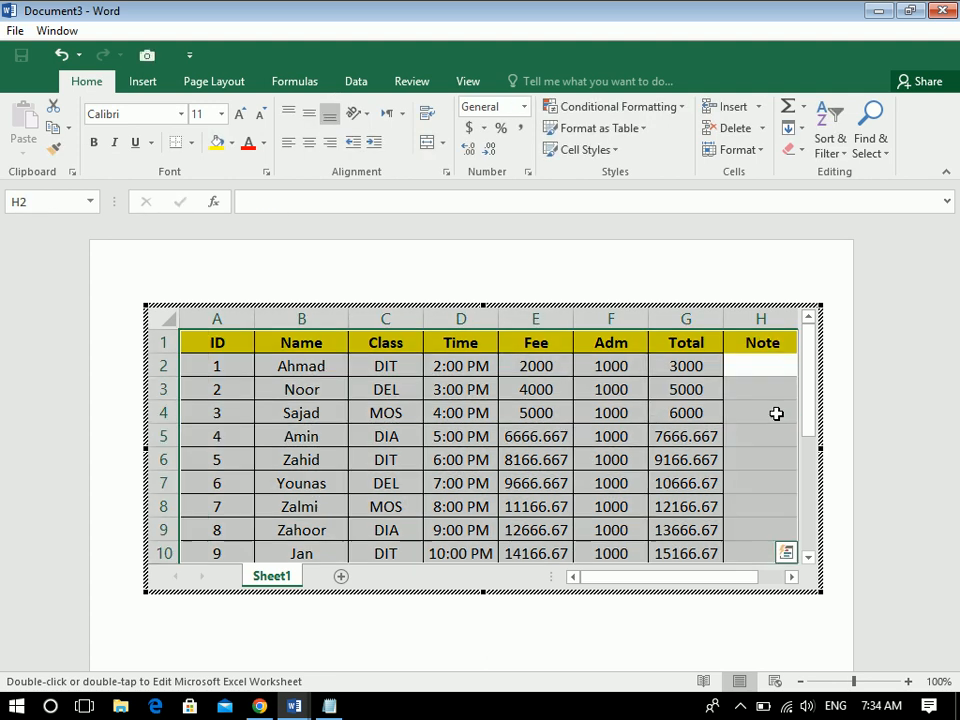
left_click(191, 142)
left_click(222, 303)
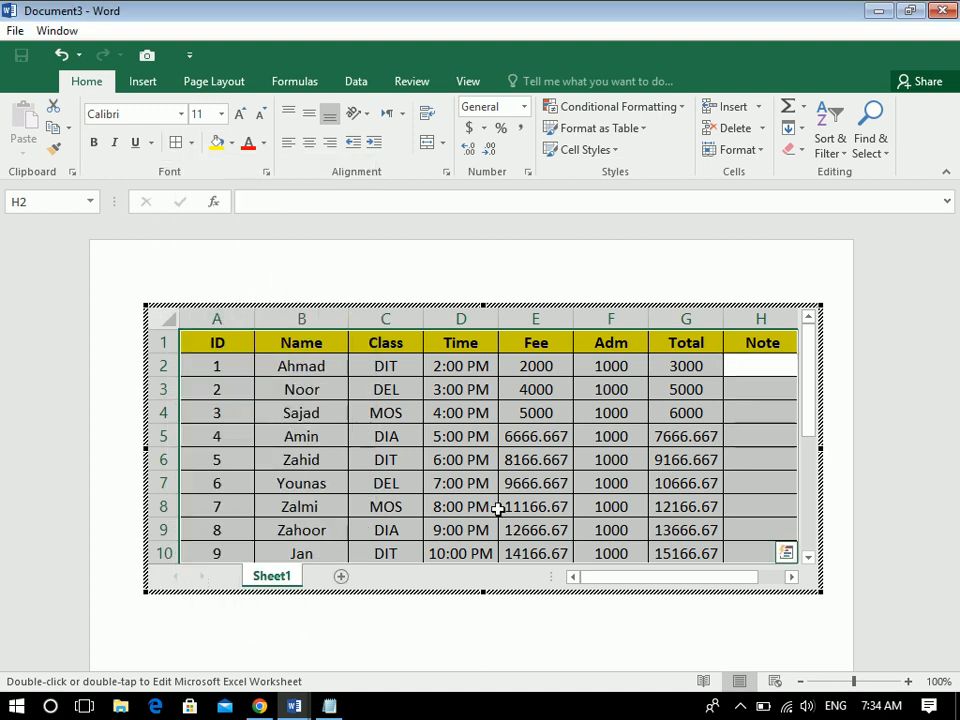
left_click(957, 298)
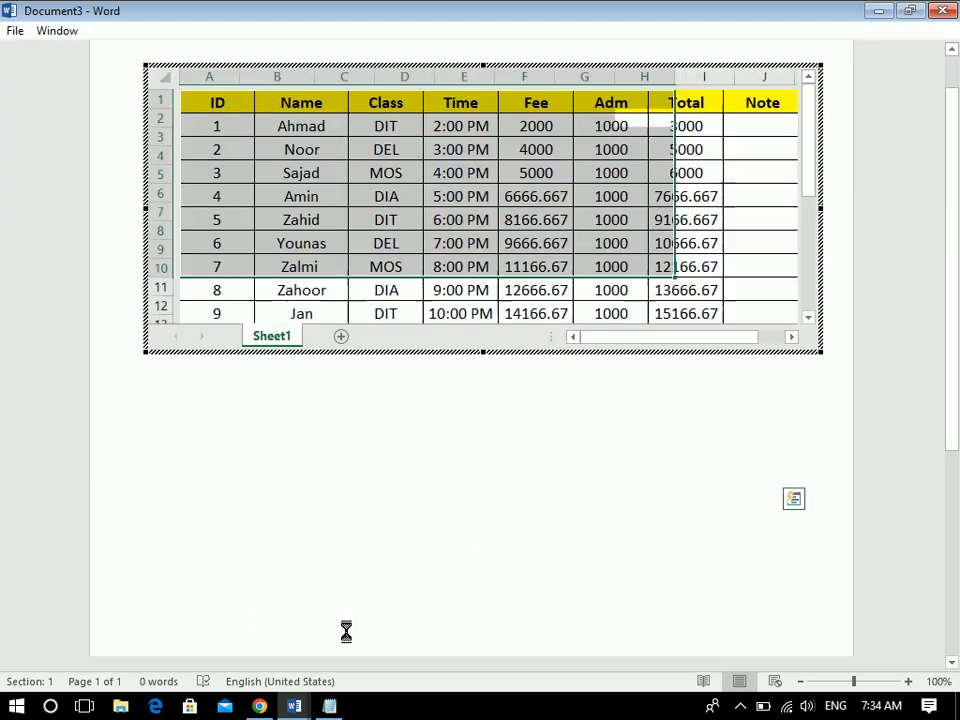
scroll(956, 289, "up", 2)
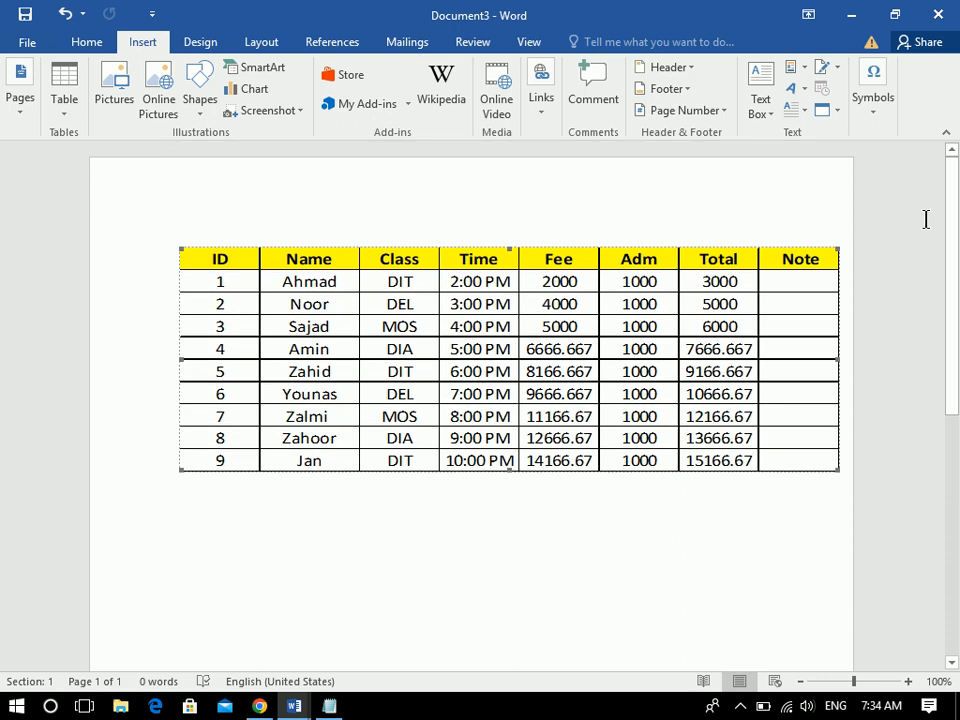
Step: Remove the embedded worksheet from the document to leave a blank page
key("ctrl+z")
Step: Browse the built-in quick tables, insert Calendar 1, and undo the insertion
left_click(47, 108)
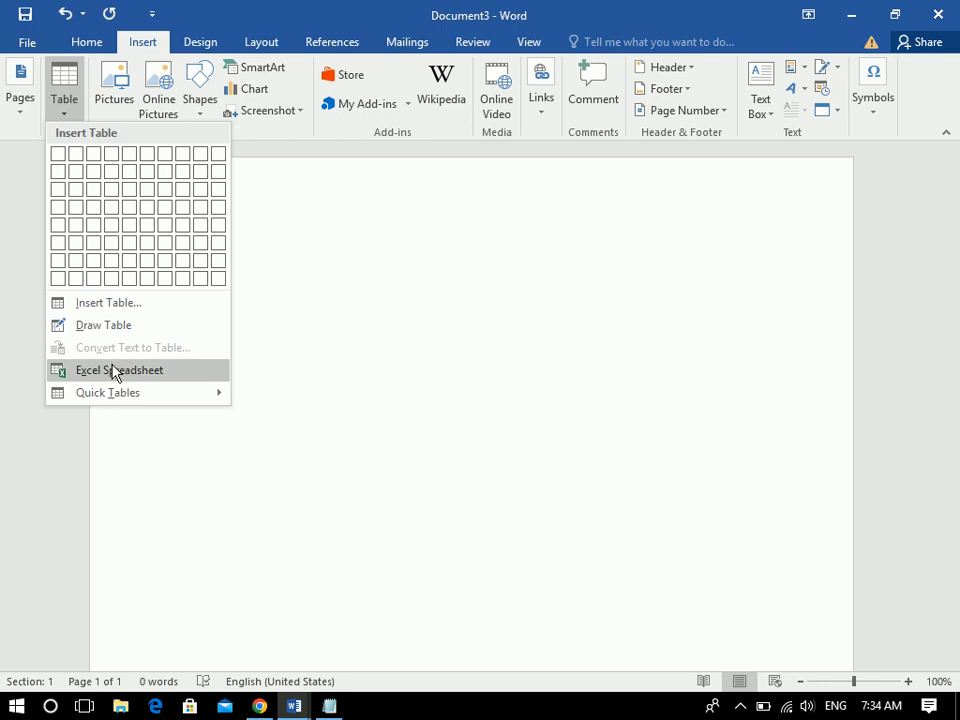
mouse_move(213, 400)
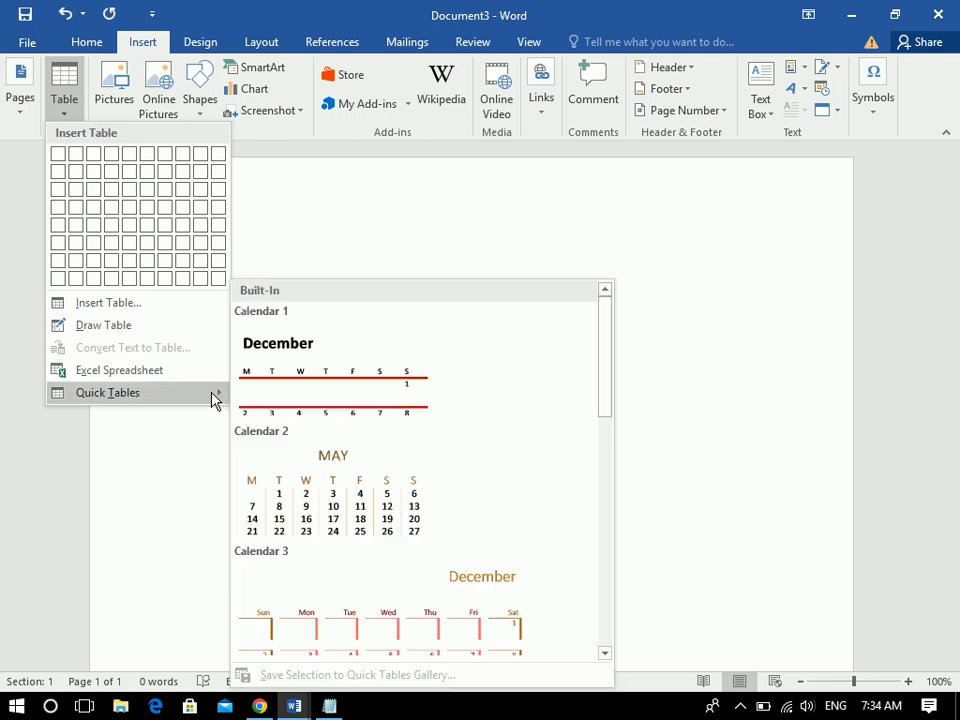
left_click_drag(611, 336, 636, 560)
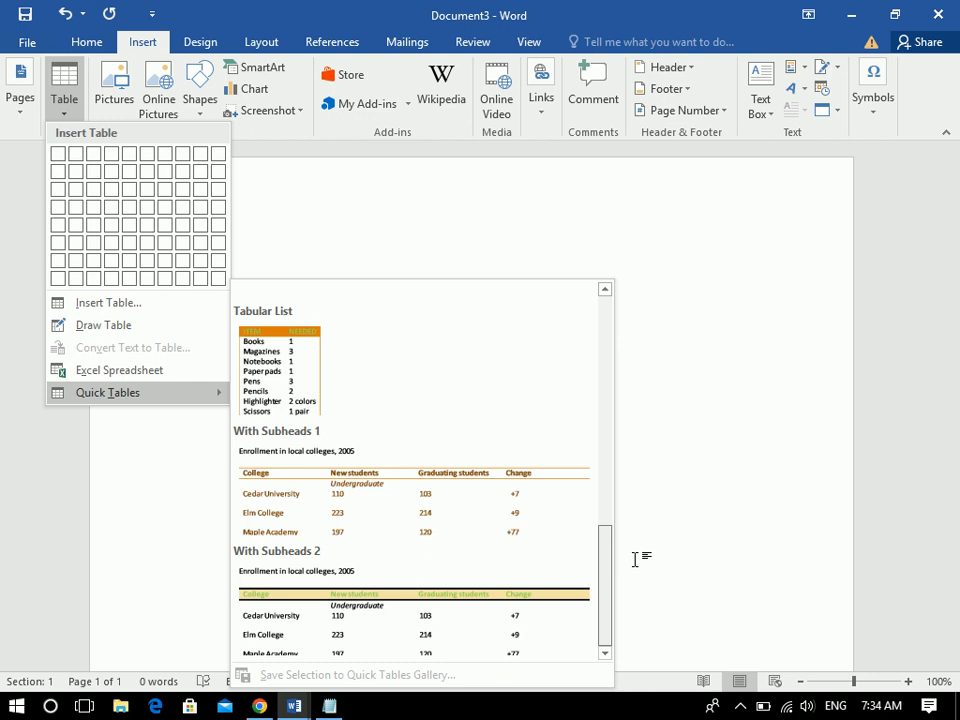
left_click_drag(634, 559, 594, 298)
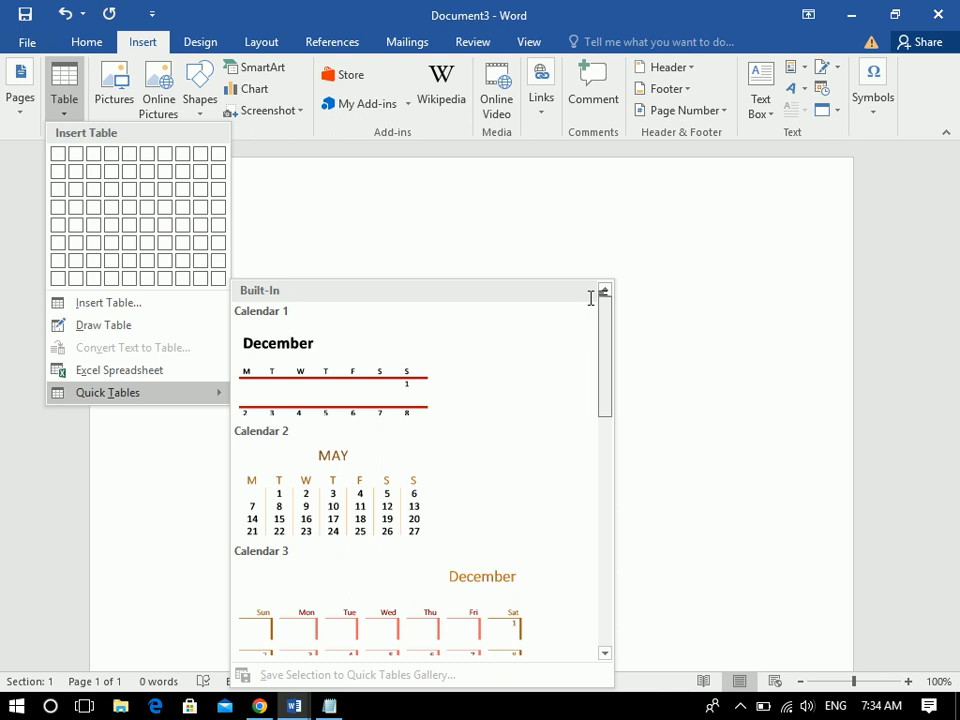
left_click(306, 386)
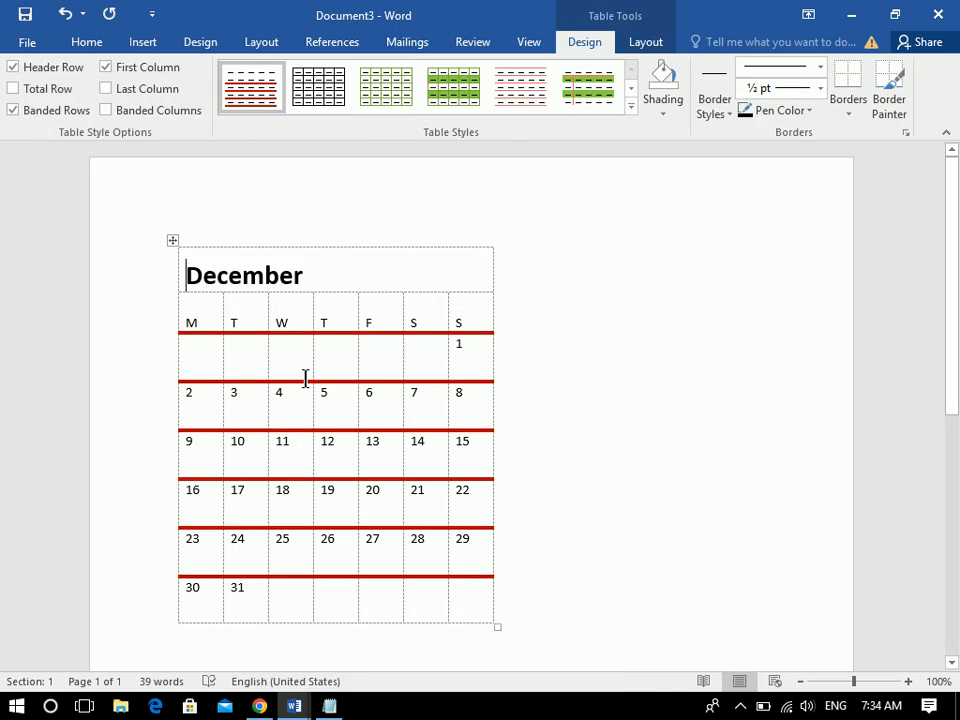
key("ctrl+z")
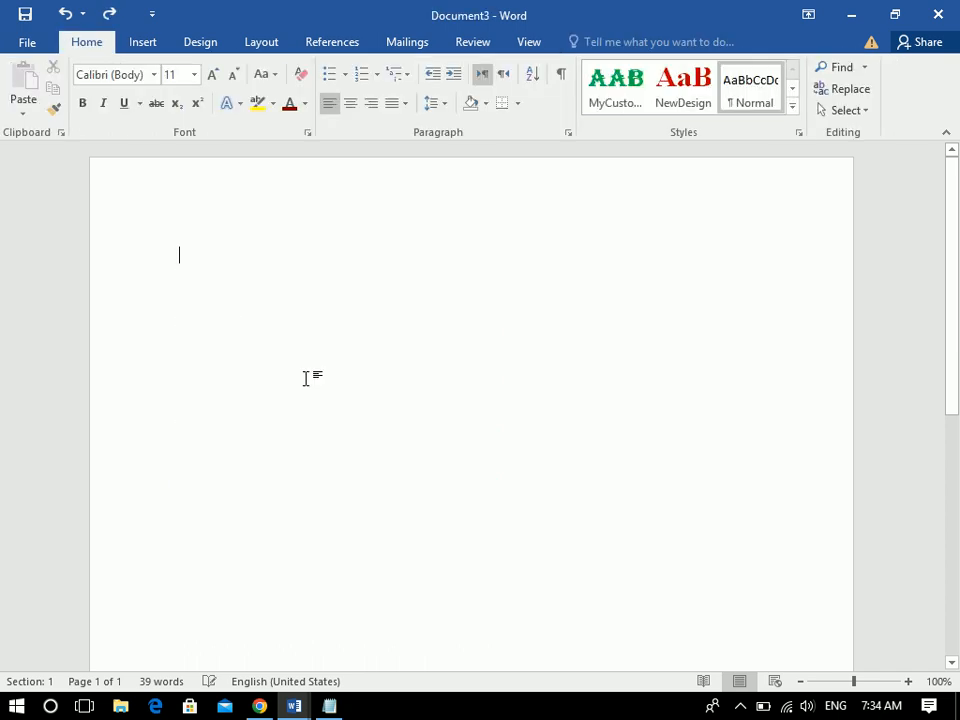
Step: Try out the Greek alphabet quick table in the document and undo its insertion
left_click(130, 45)
left_click(77, 100)
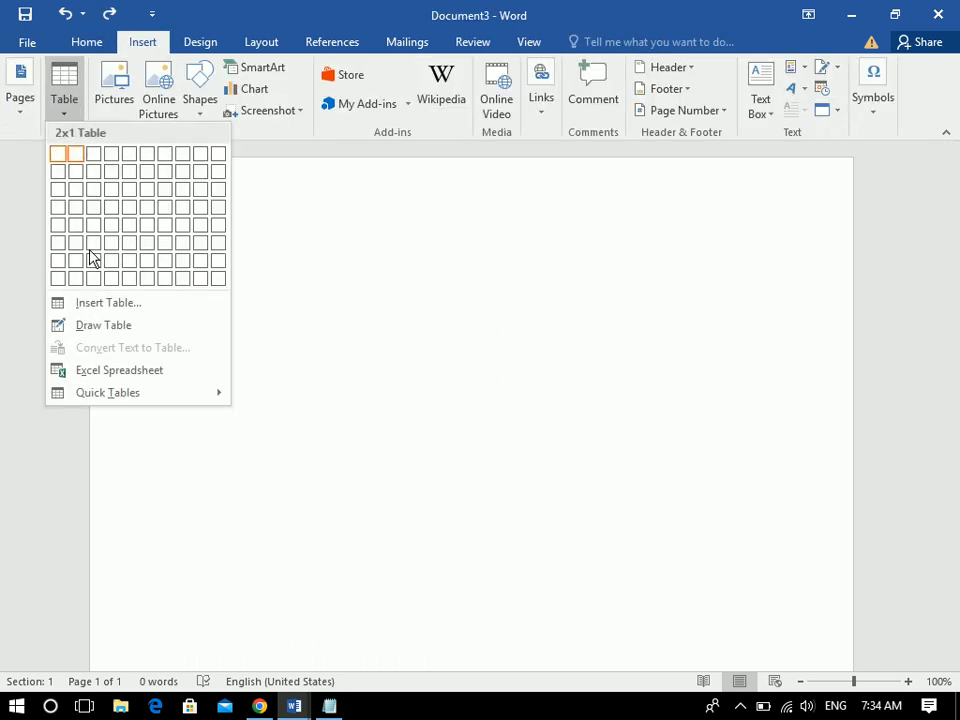
mouse_move(184, 394)
left_click_drag(603, 410, 613, 514)
left_click(480, 562)
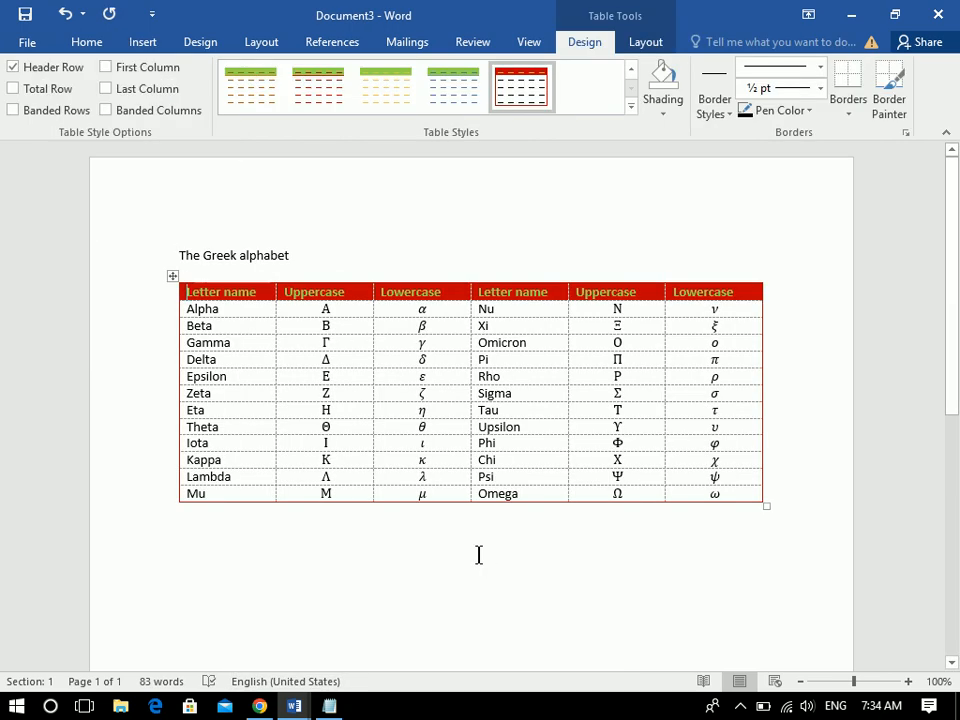
key("ctrl+z")
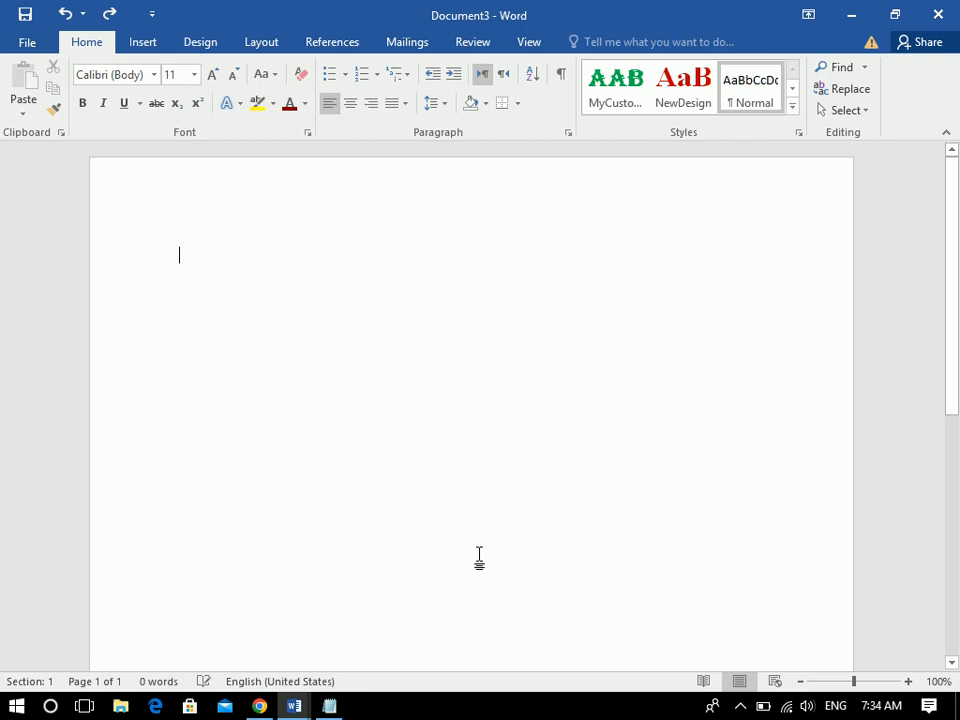
Step: Insert an empty table with four columns and six rows at the start of the page
left_click(141, 47)
left_click(64, 100)
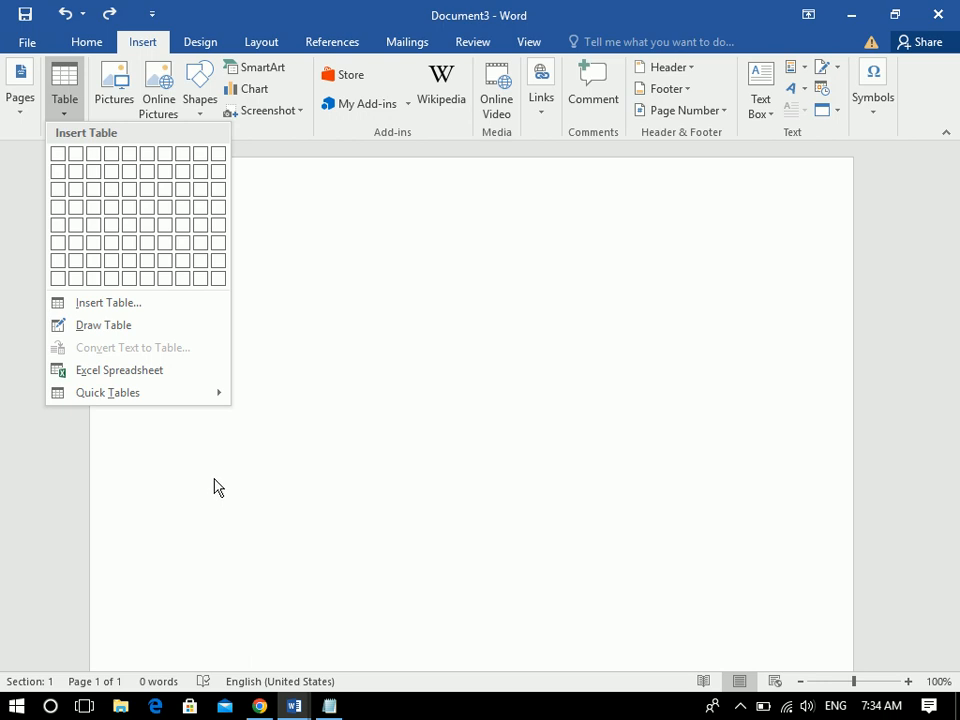
left_click(106, 246)
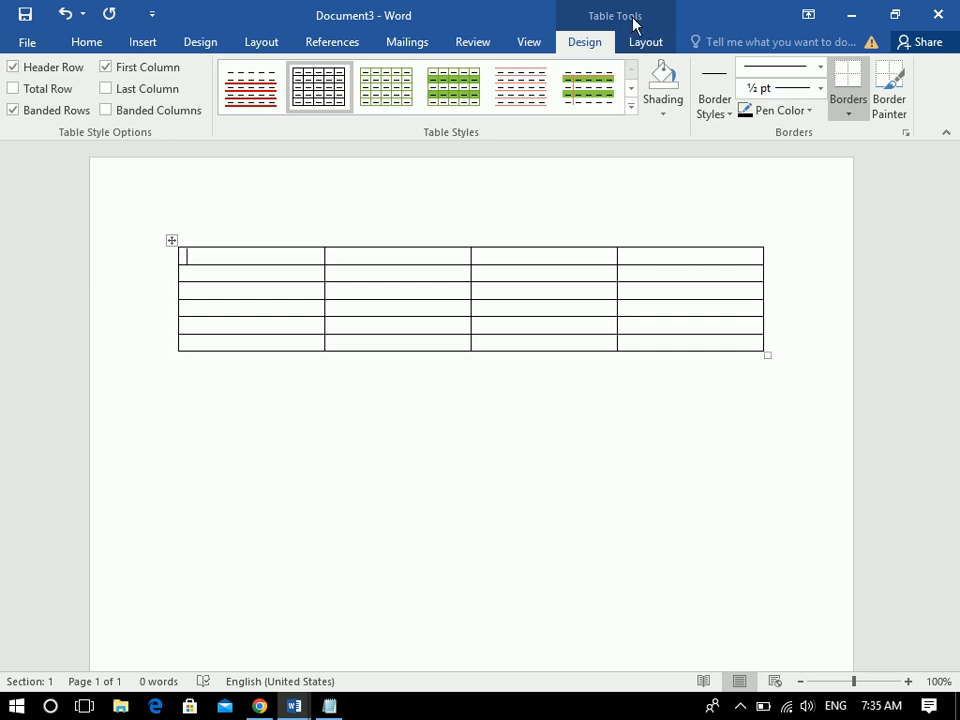
Step: Examine the design and layout options offered for the new table, with the cursor inside and outside it
left_click(650, 48)
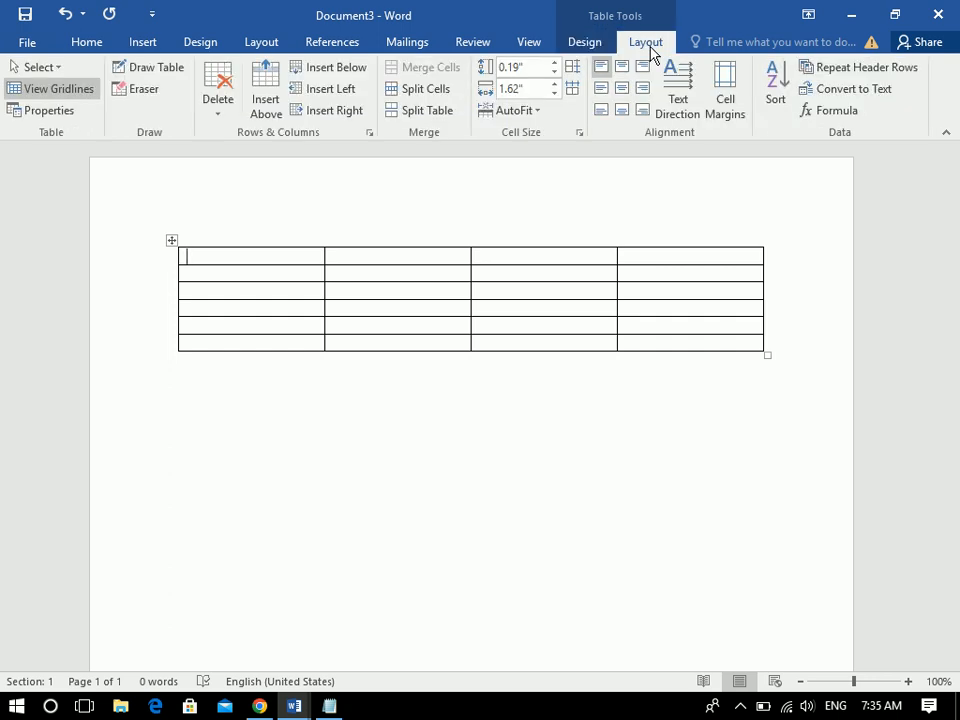
left_click(586, 50)
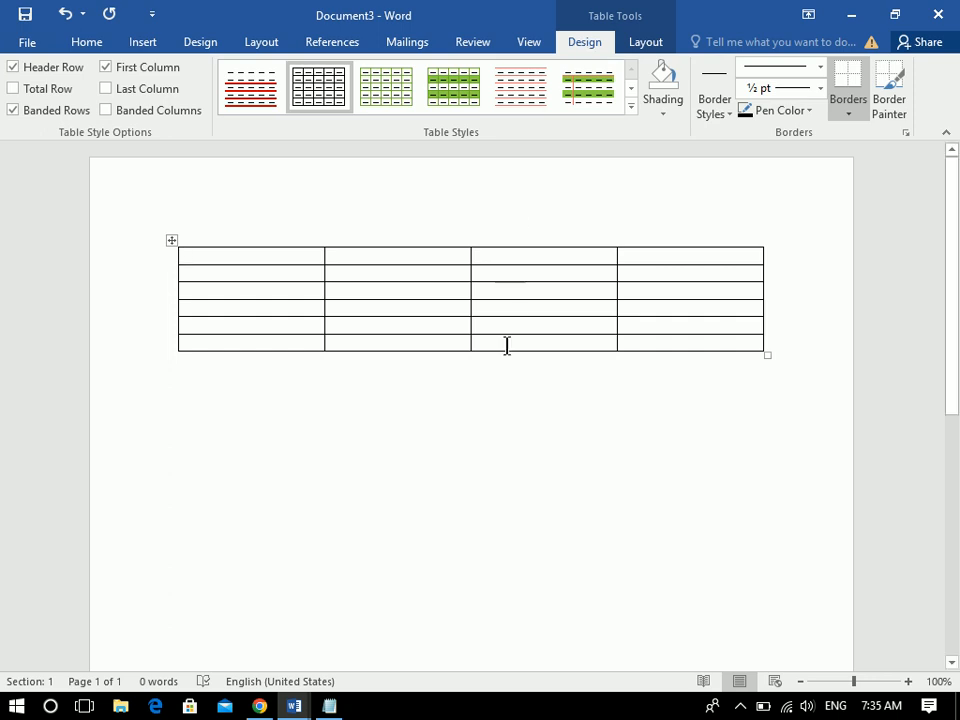
left_click(516, 432)
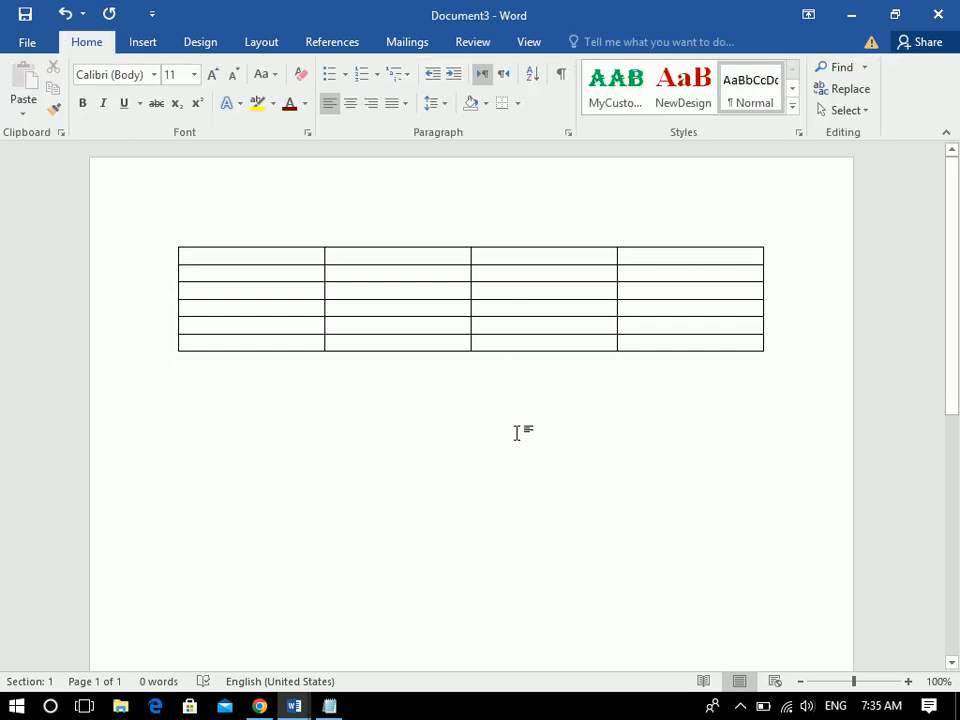
left_click(490, 273)
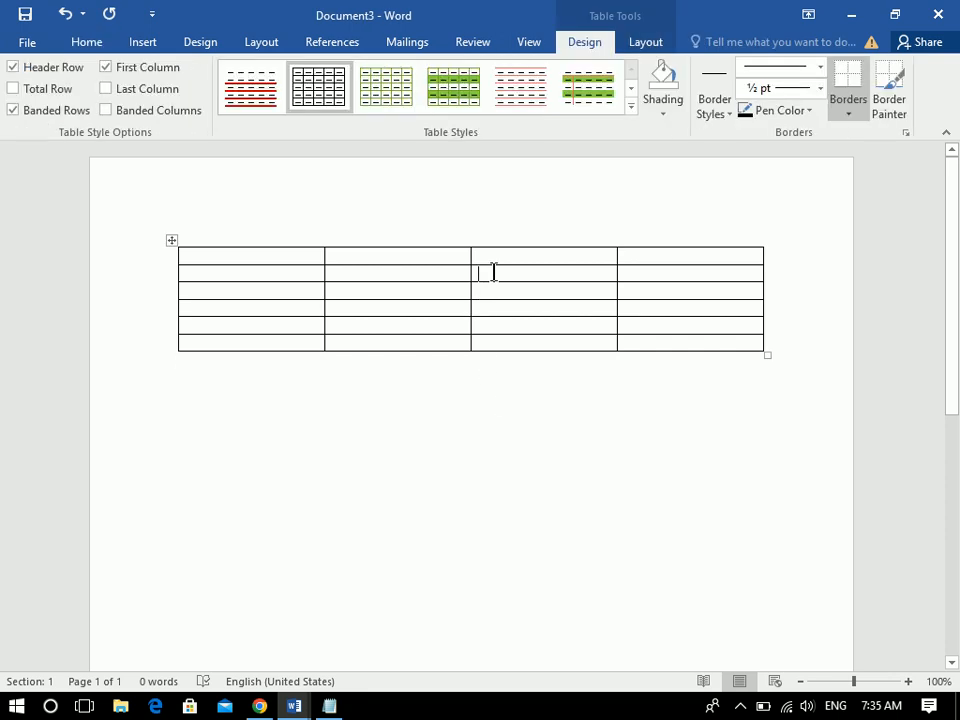
left_click(643, 42)
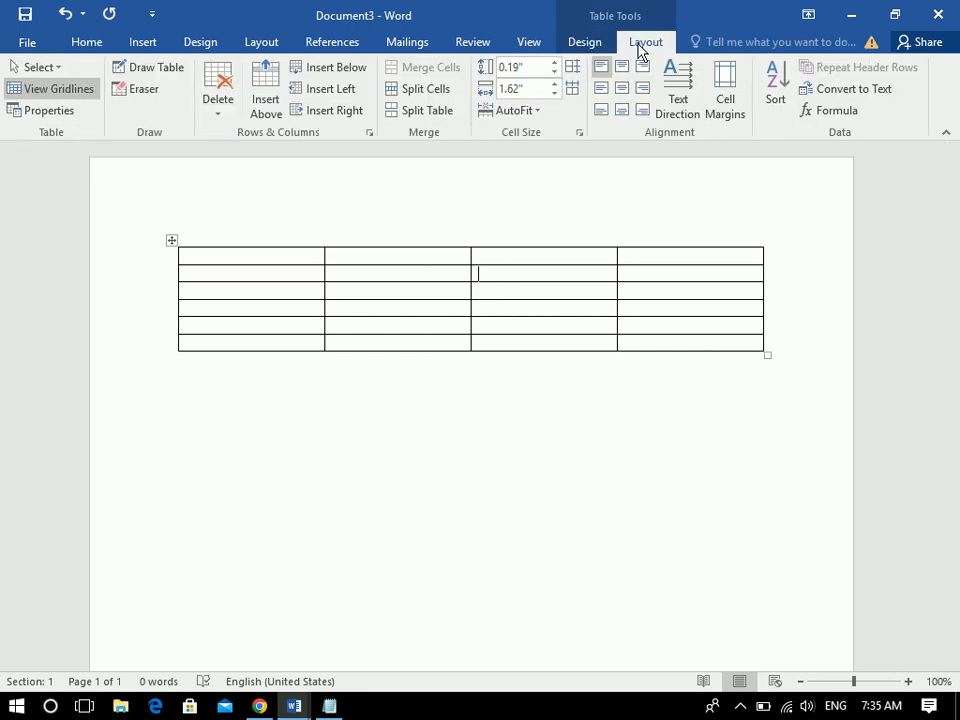
left_click(588, 50)
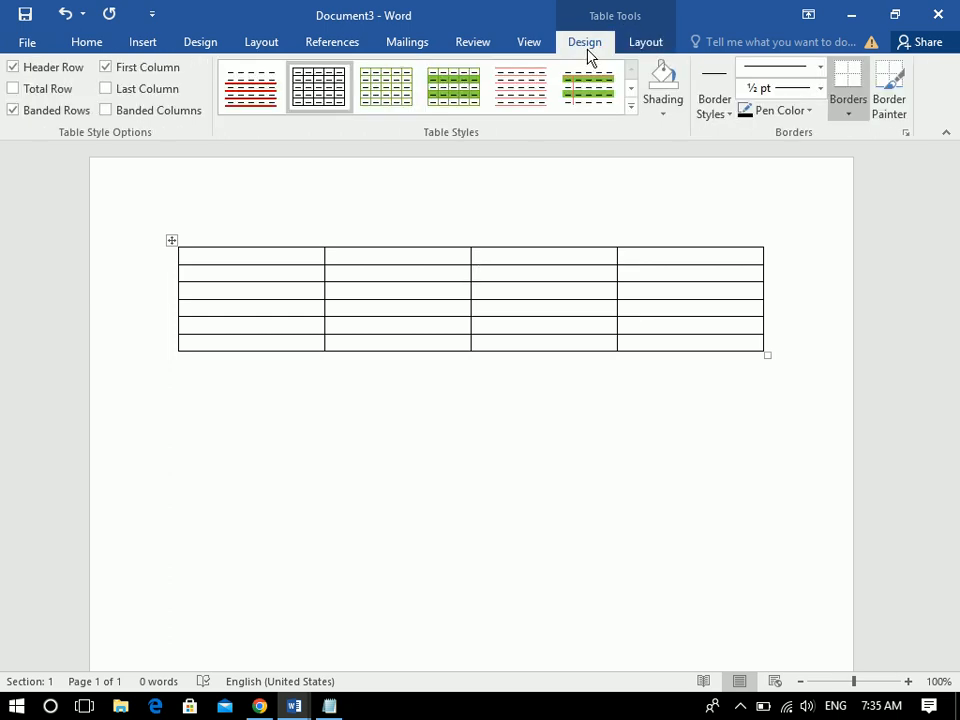
left_click(142, 48)
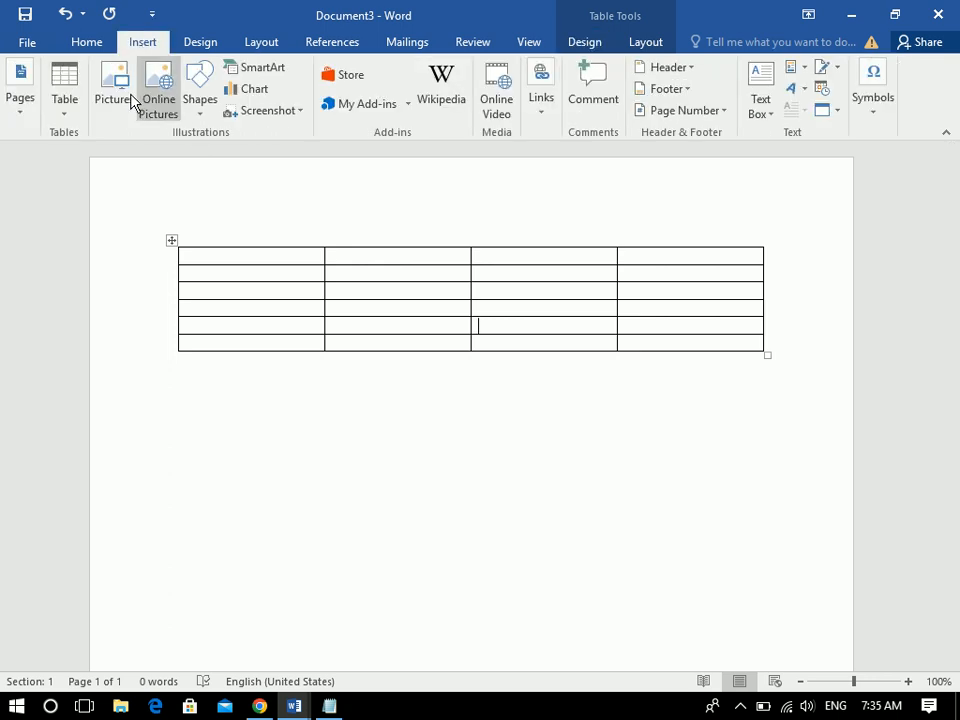